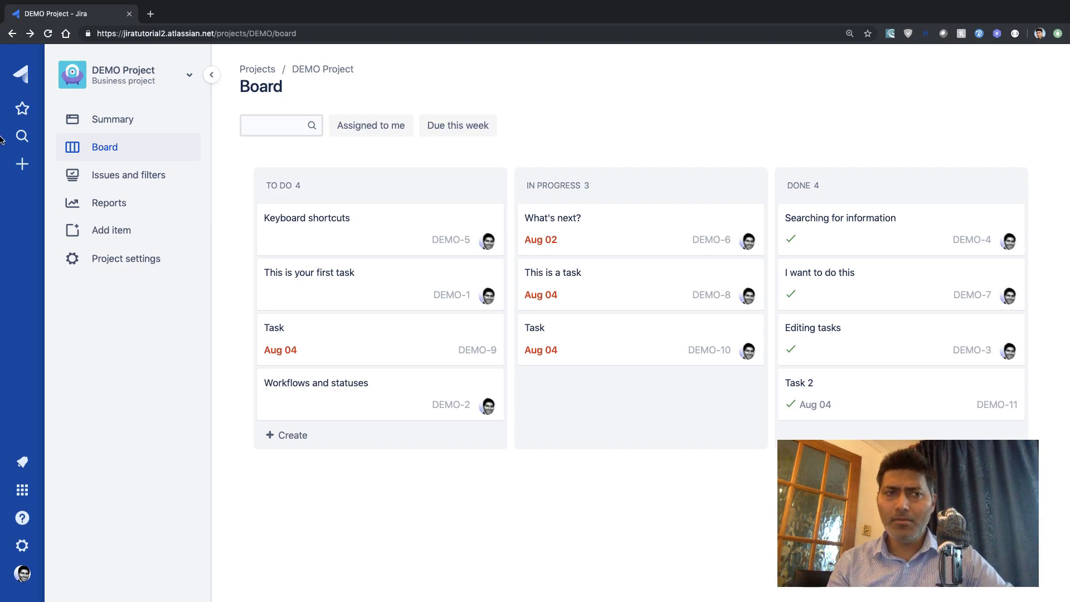
Open the form for creating a new issue in DEMO Project and check which issue types are available
click(22, 163)
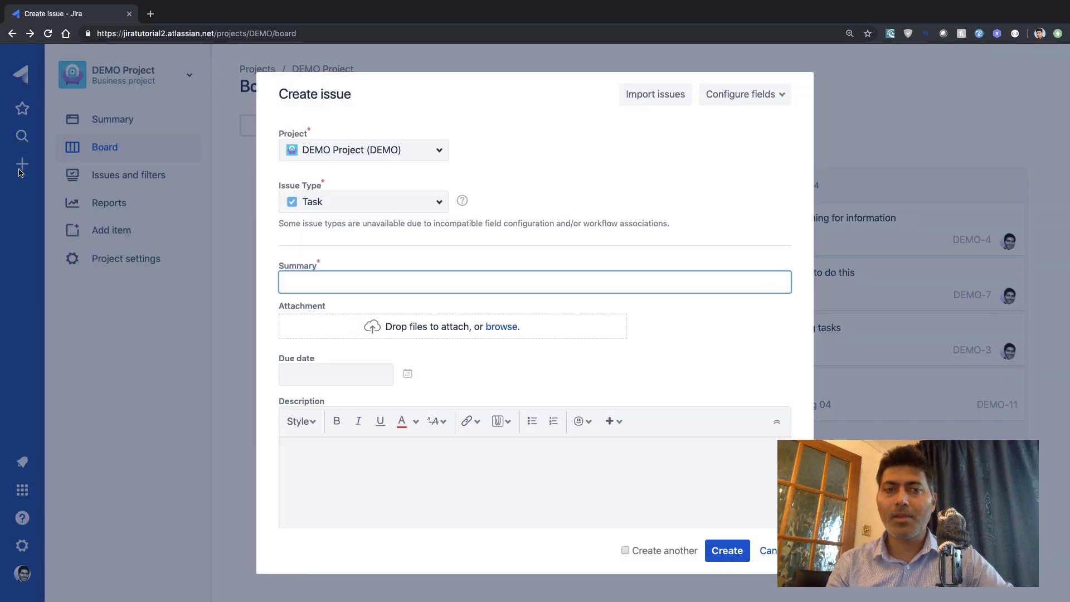
click(239, 319)
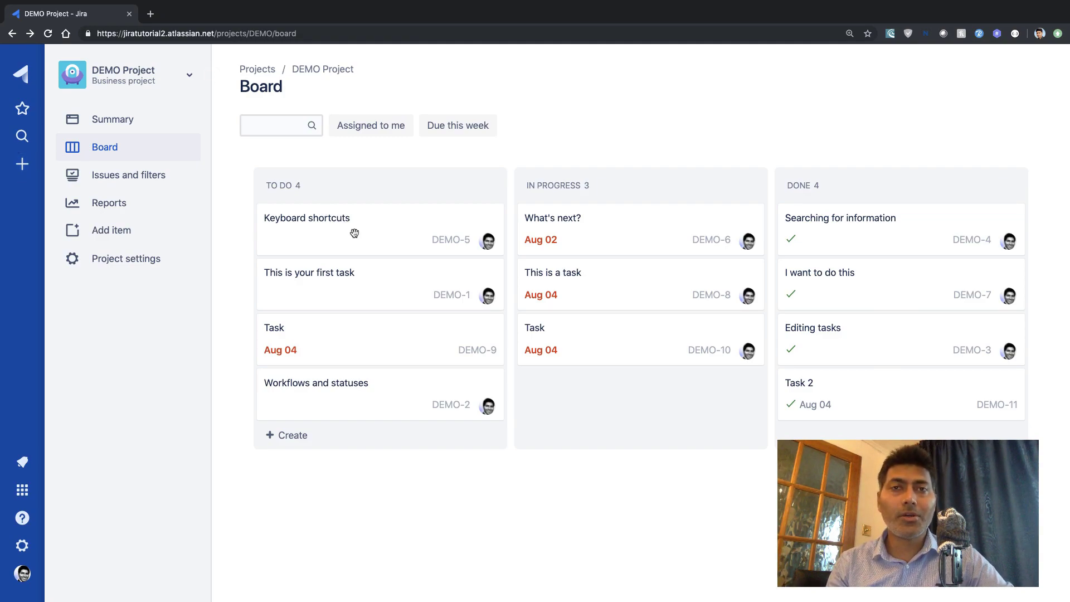
key(c)
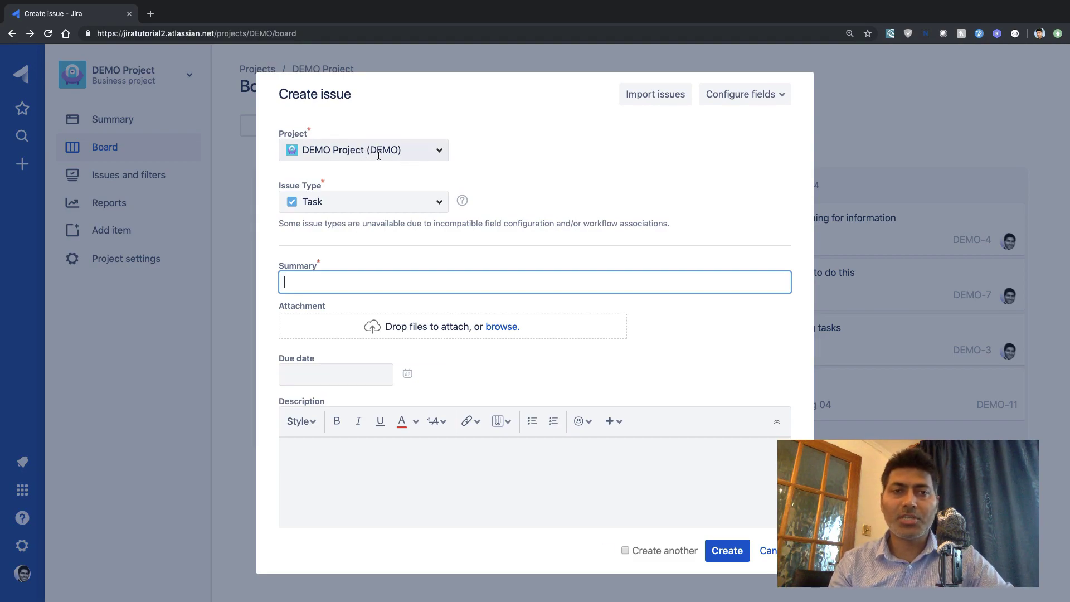
click(421, 204)
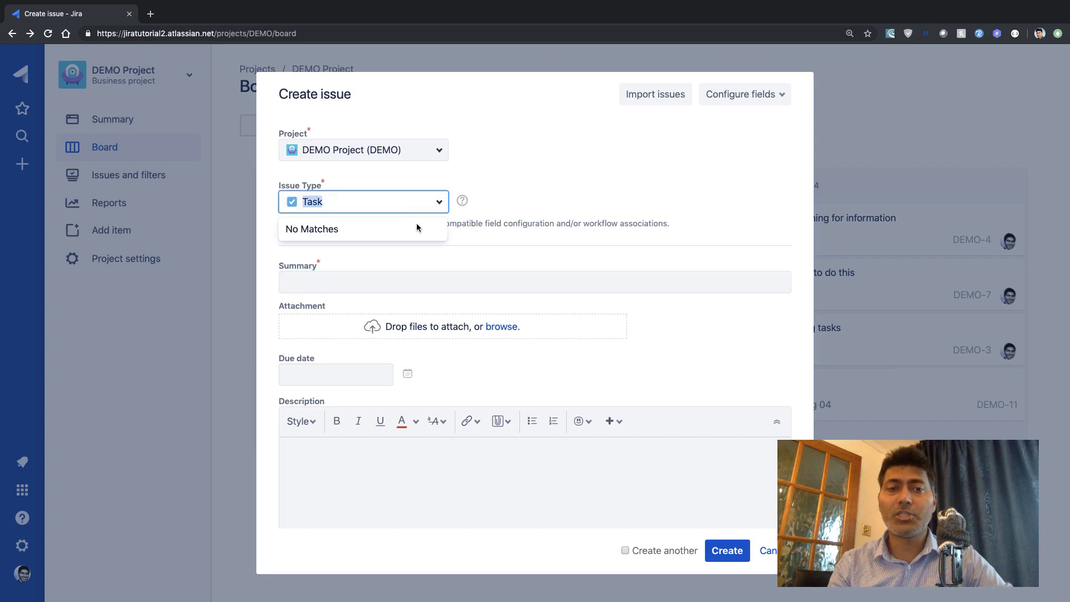
click(510, 182)
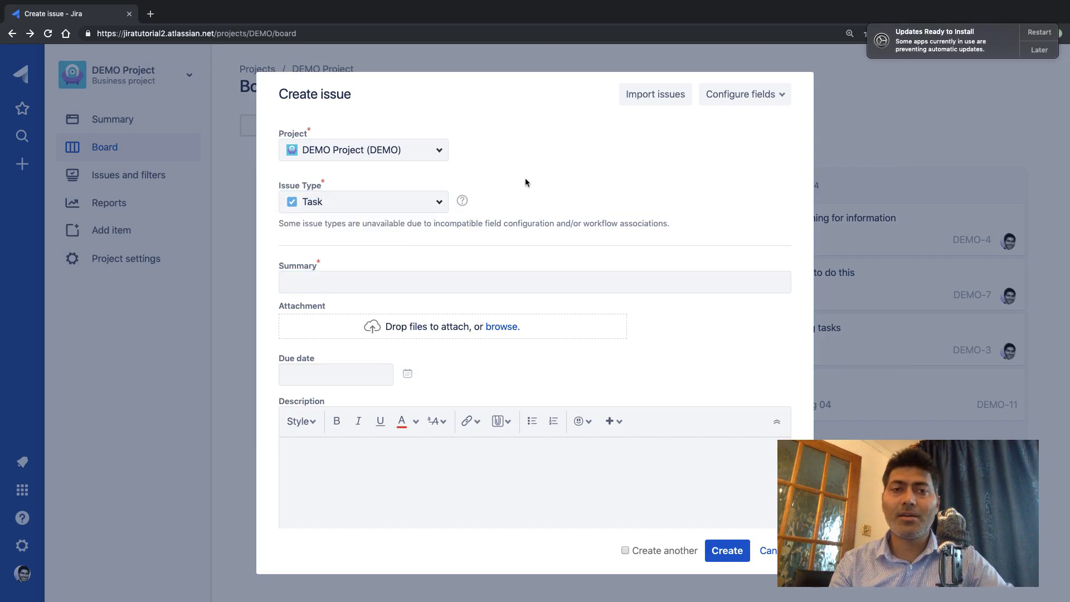
Enter "This is a summary" as the new task's summary
click(402, 286)
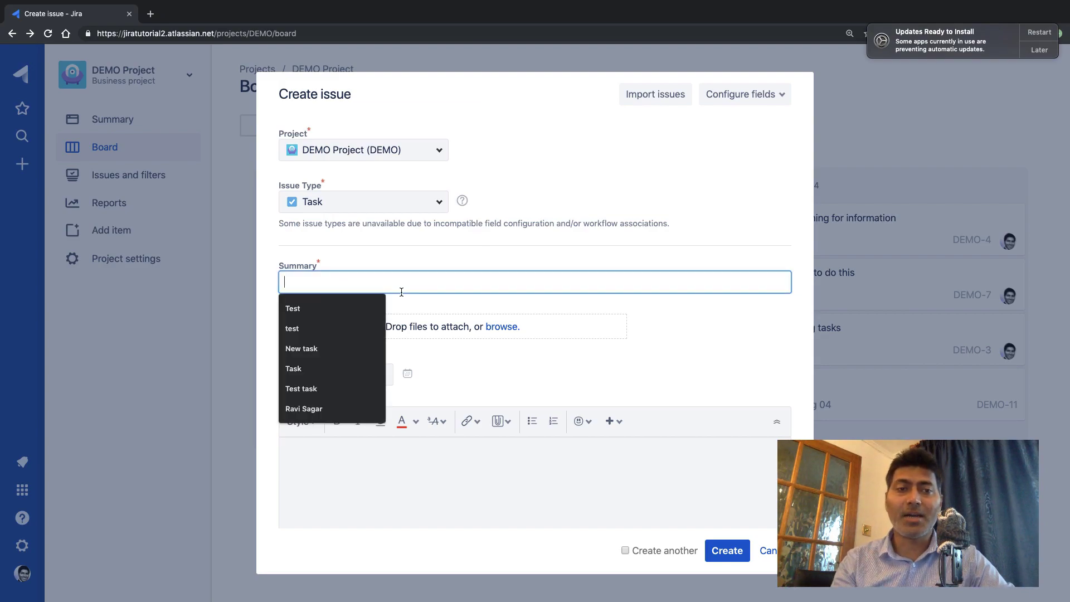
text(Th)
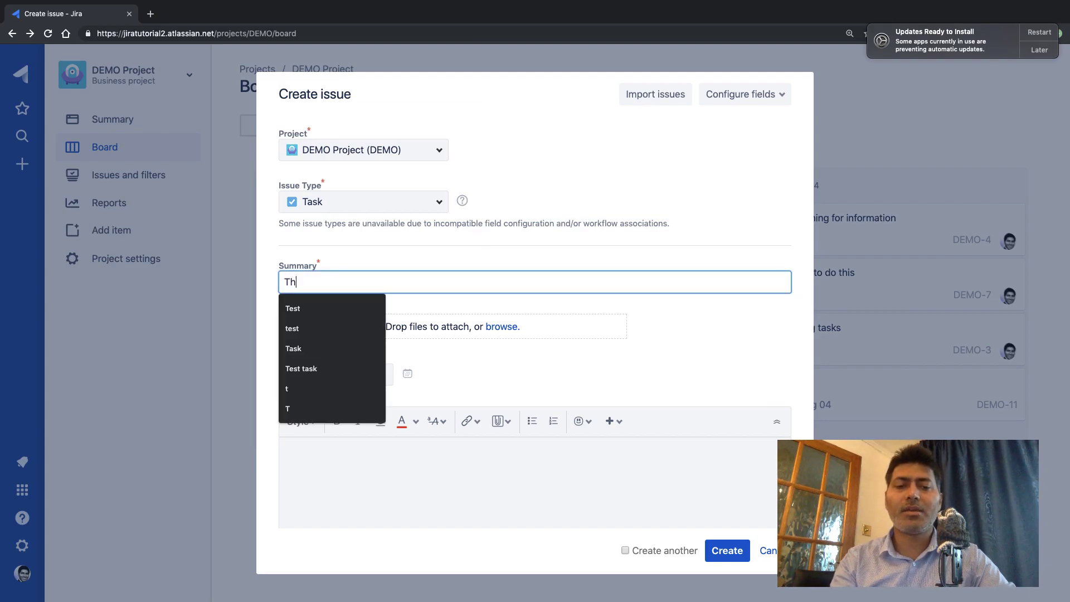
text(is is )
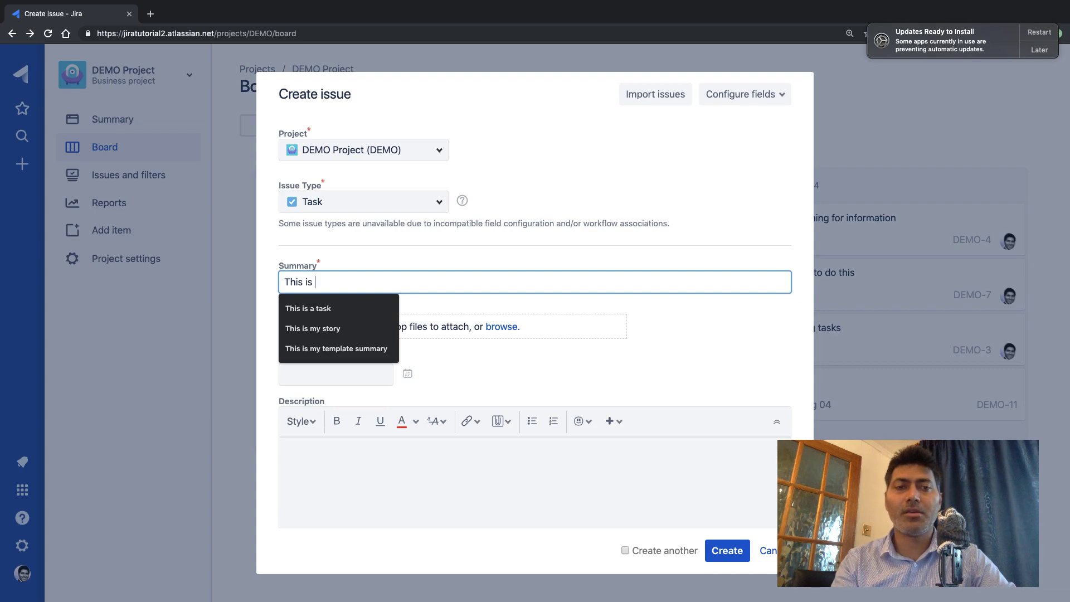
text(a summary)
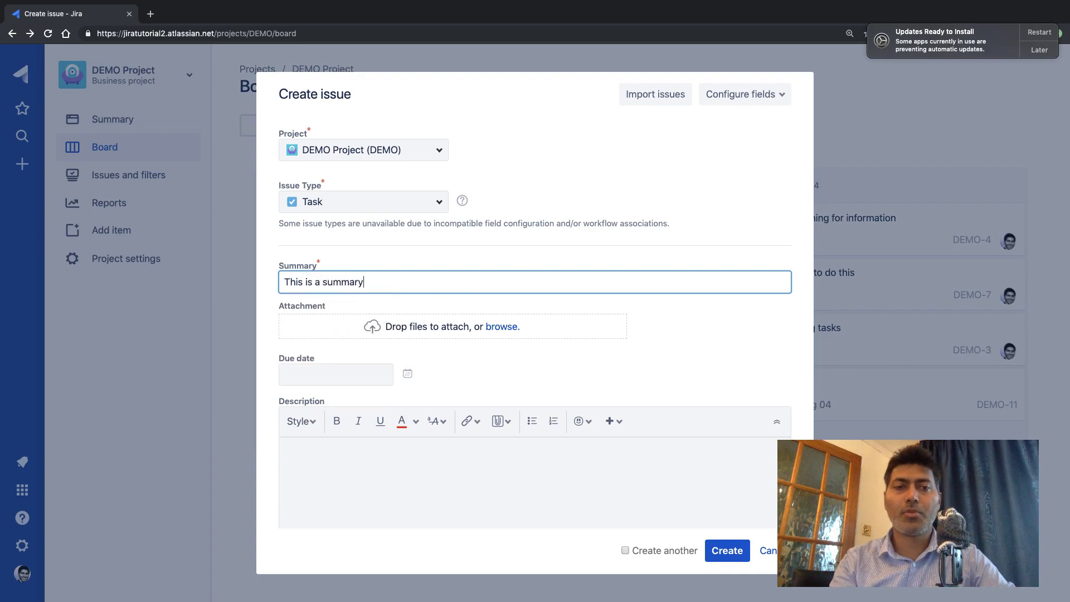
Set the new task's due date to 15/Aug/19
key(super+equal)
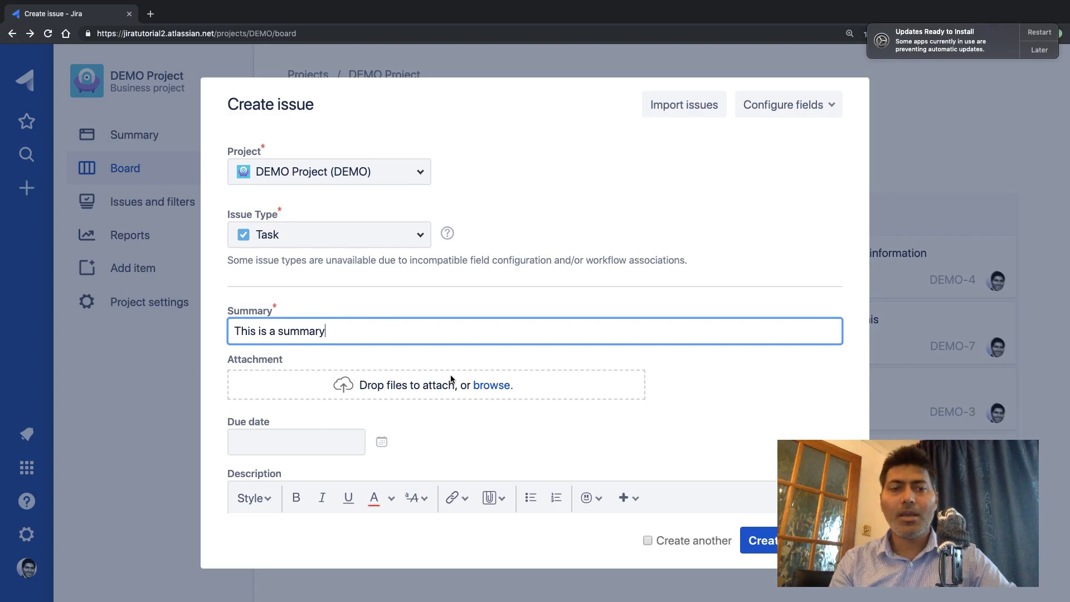
scroll(451, 379, down, 3)
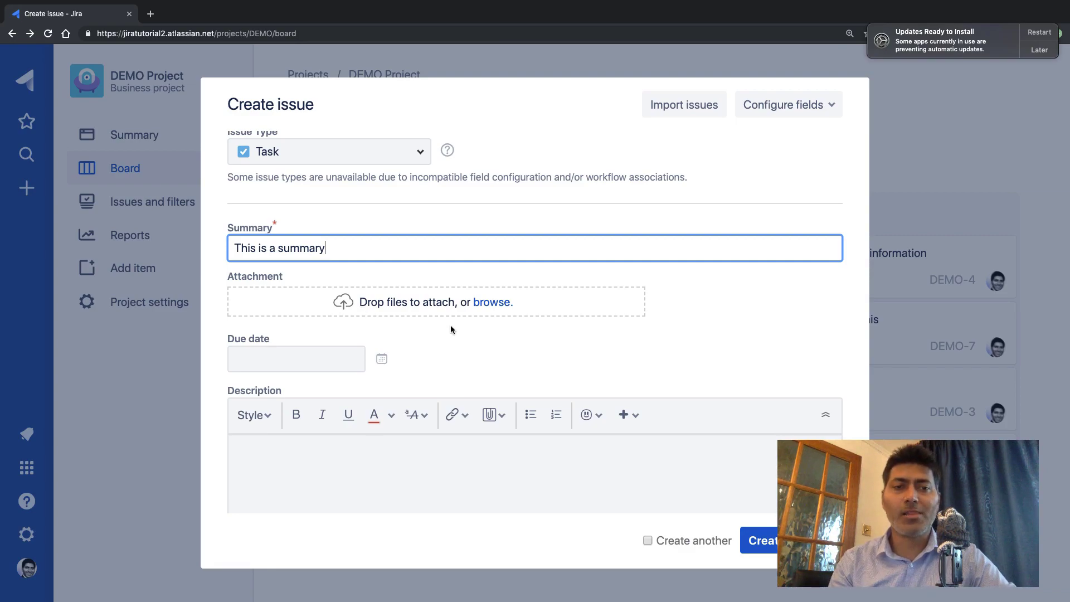
scroll(452, 329, down, 2)
click(382, 267)
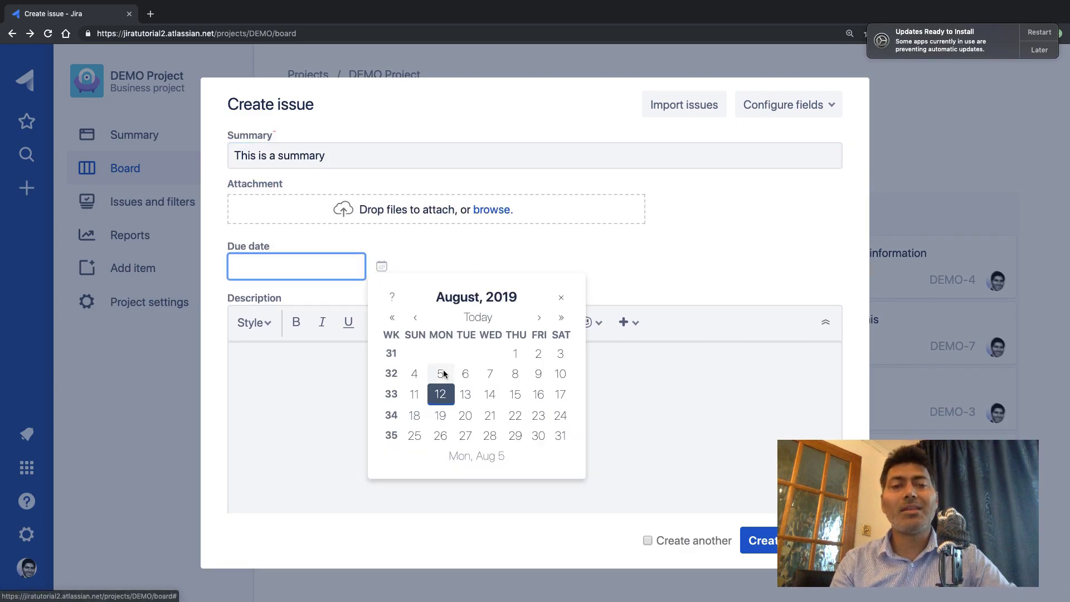
click(516, 397)
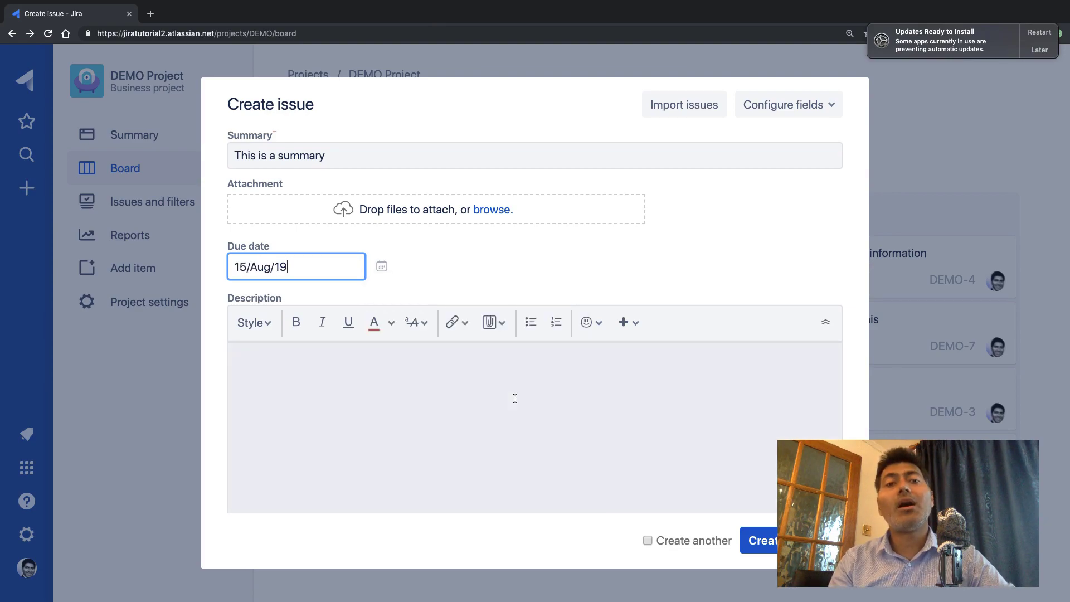
Enter "This is my description" as the task's description
click(511, 399)
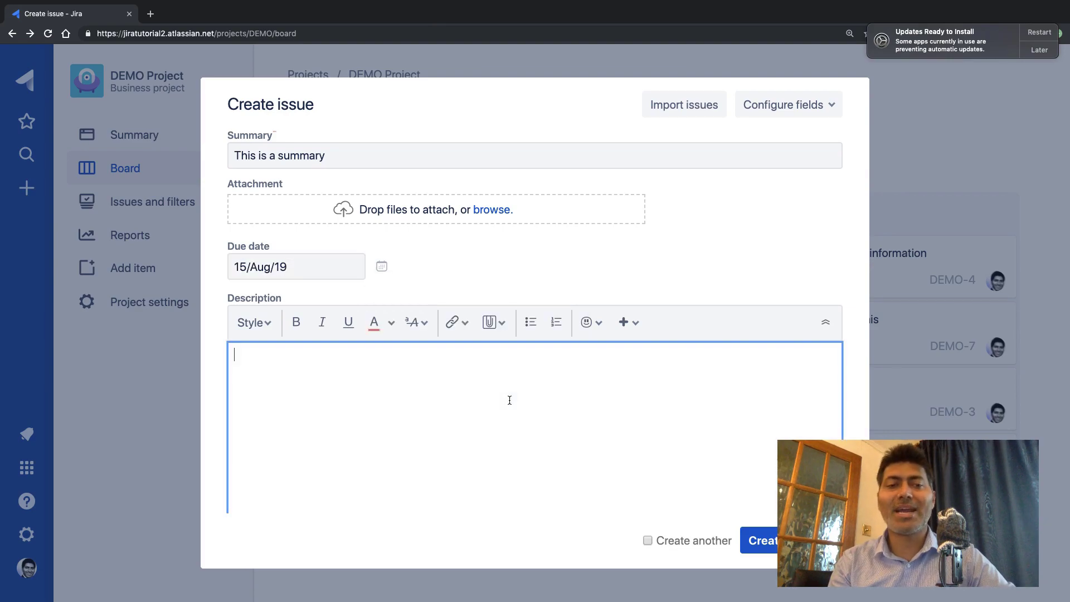
text(This is m)
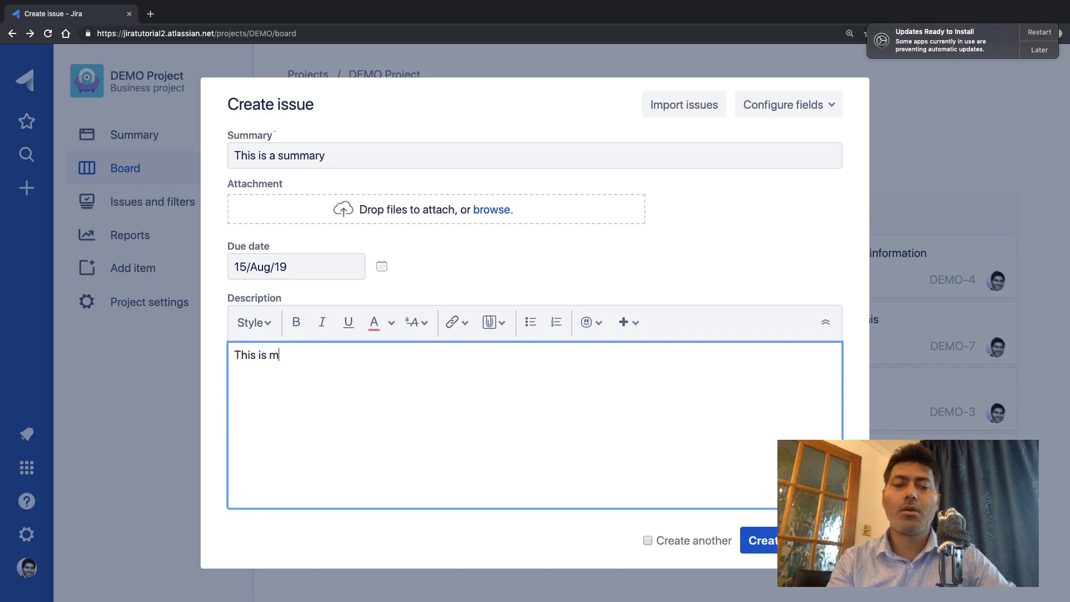
text(y description)
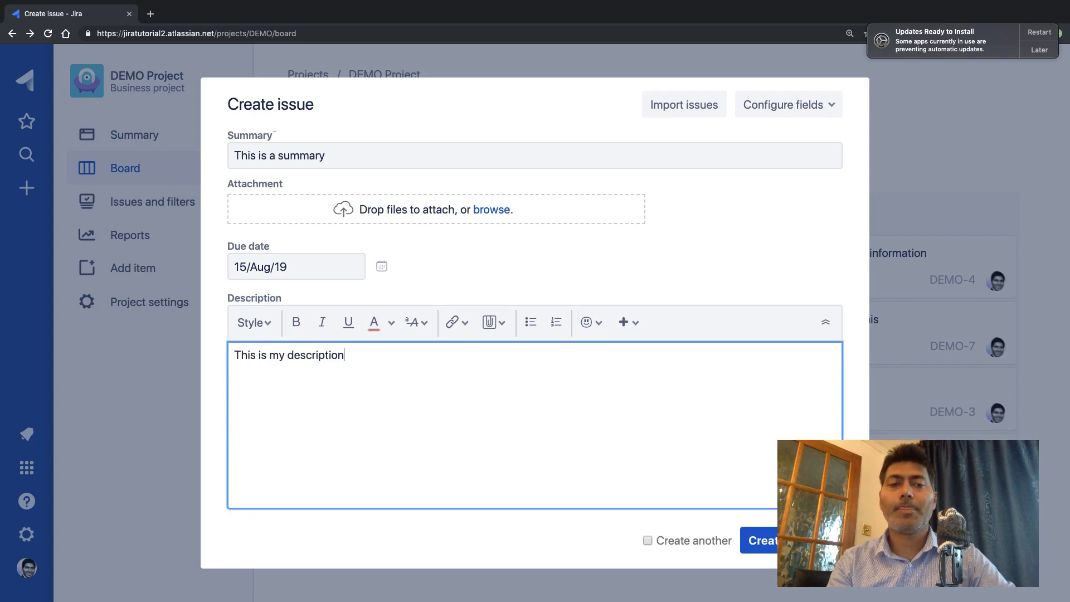
Assign the new task to yourself
scroll(535, 334, down, 2)
scroll(535, 334, down, 4)
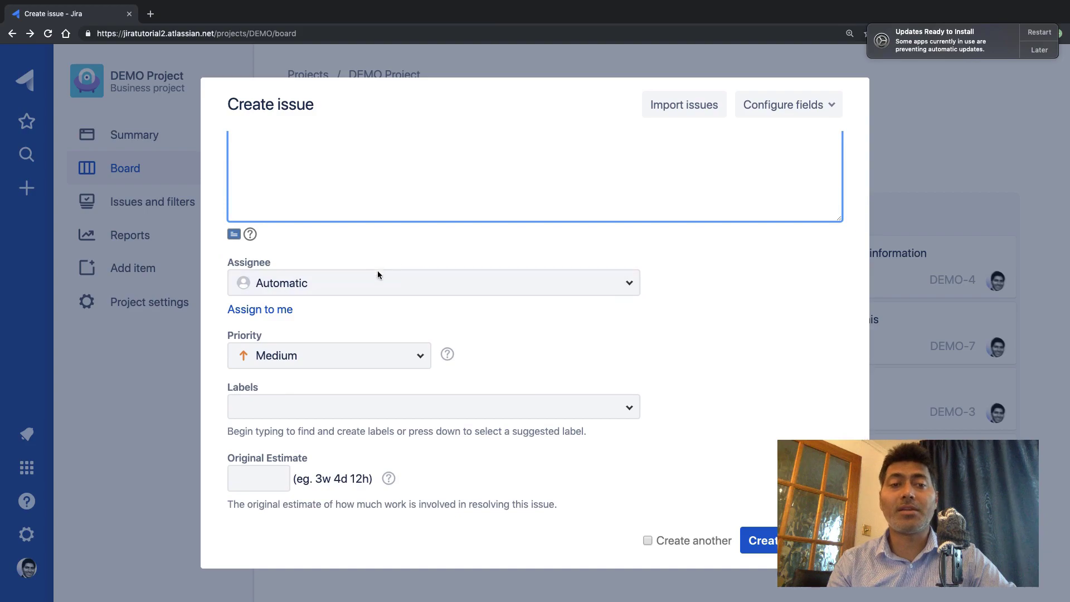
click(384, 281)
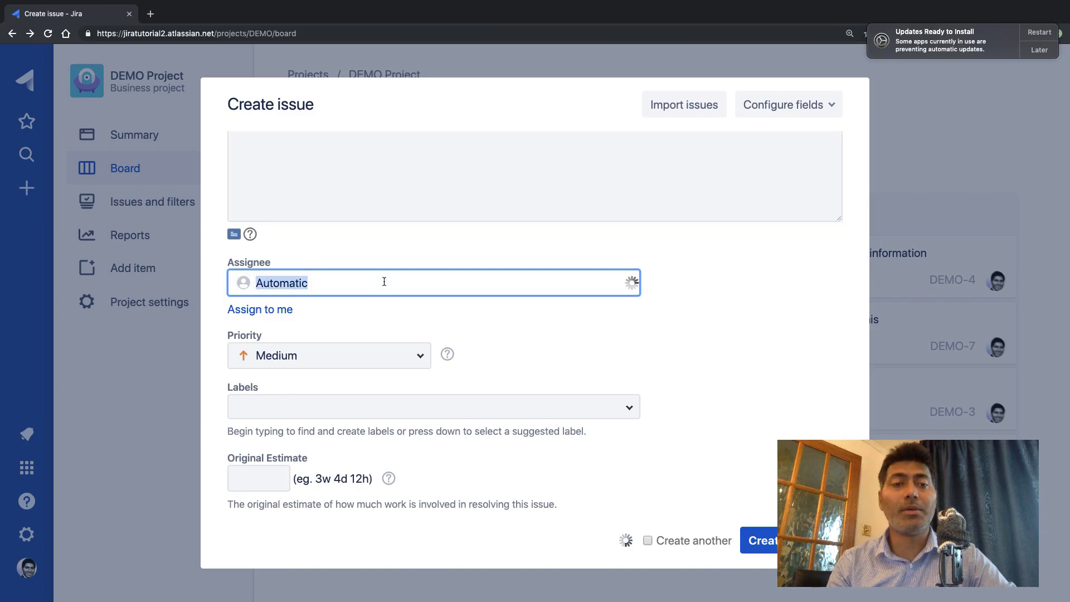
click(695, 329)
click(273, 315)
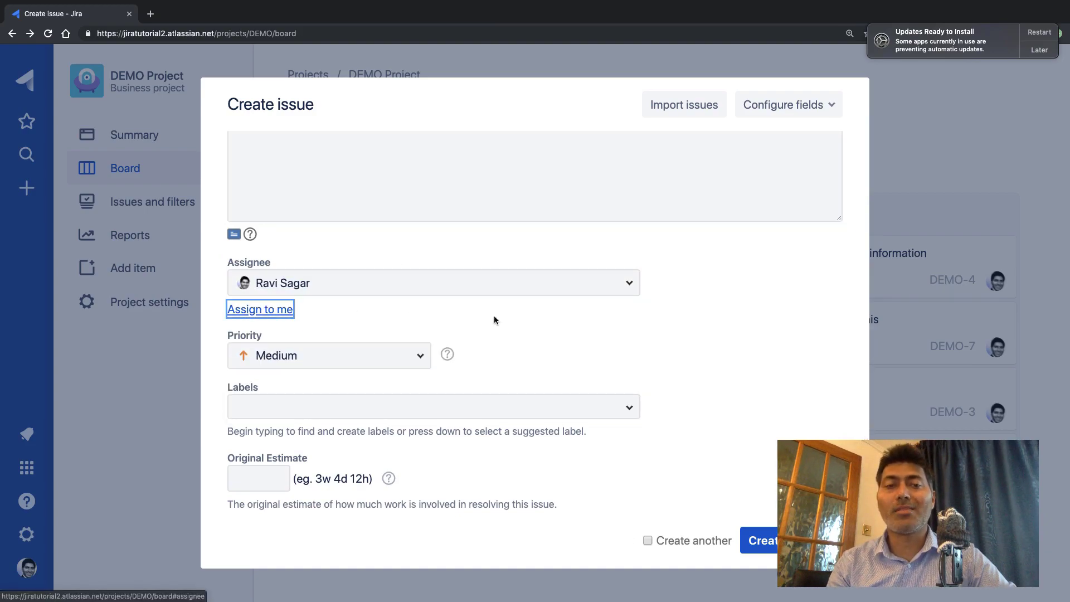
Set the task's original estimate to 3d
scroll(667, 351, down, 3)
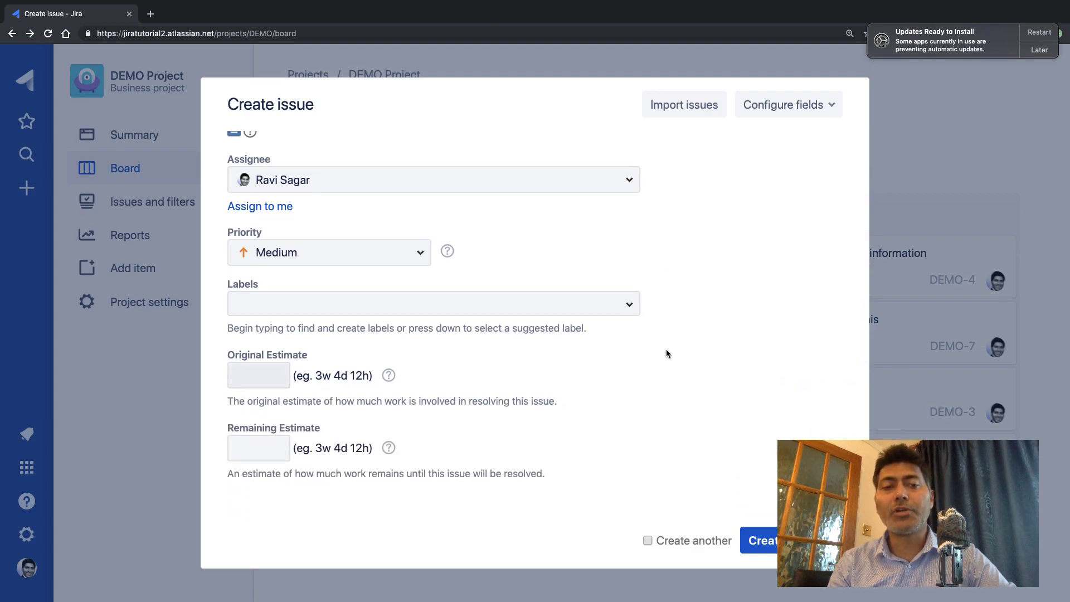
click(265, 373)
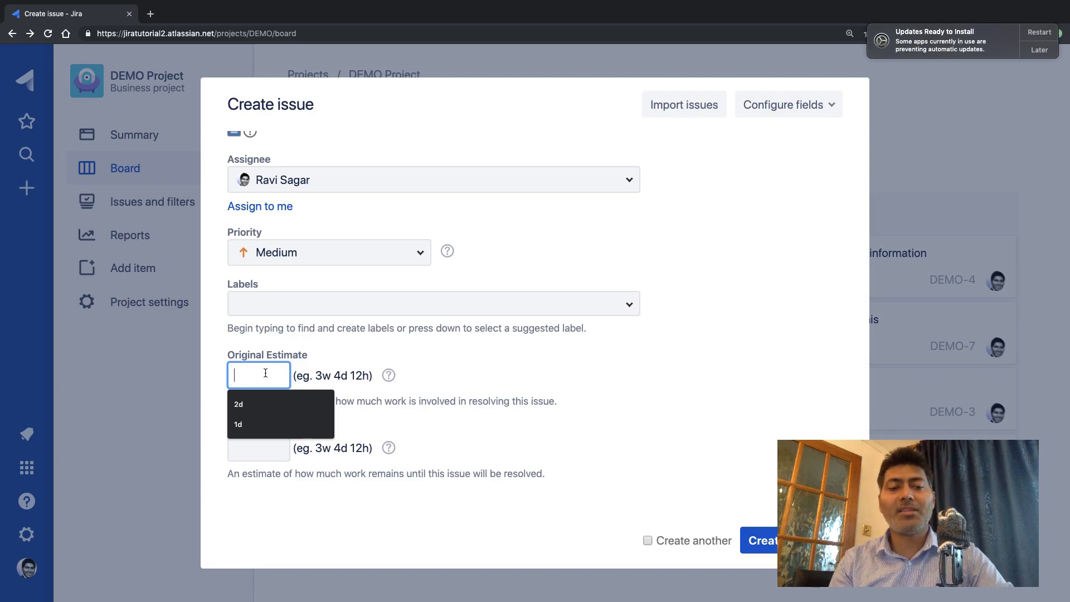
text(3d)
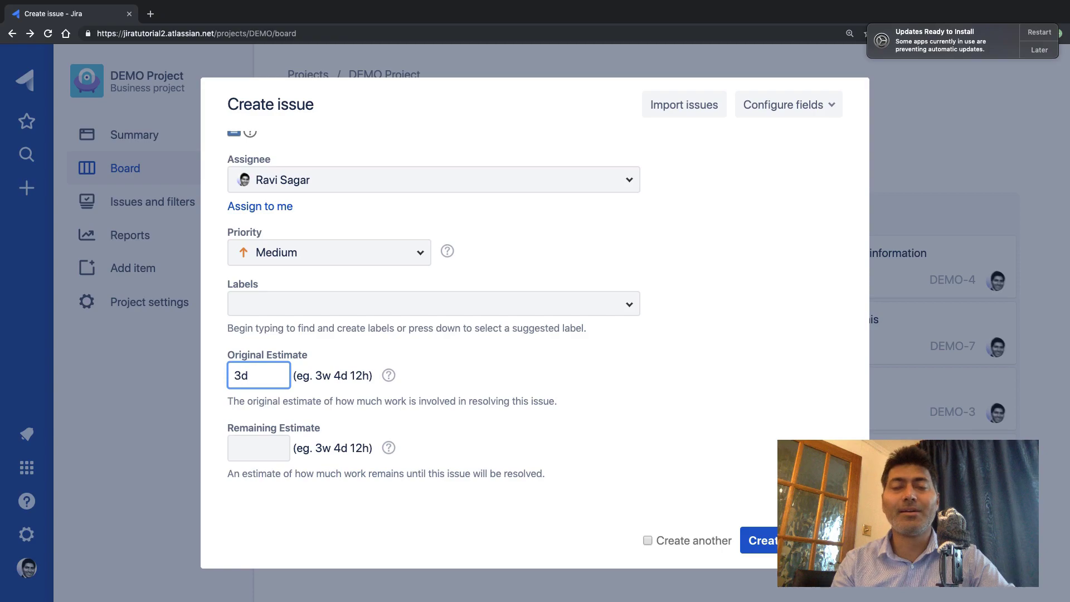
Replace the task's summary with "Design a new template for proposal"
scroll(433, 370, up, 10)
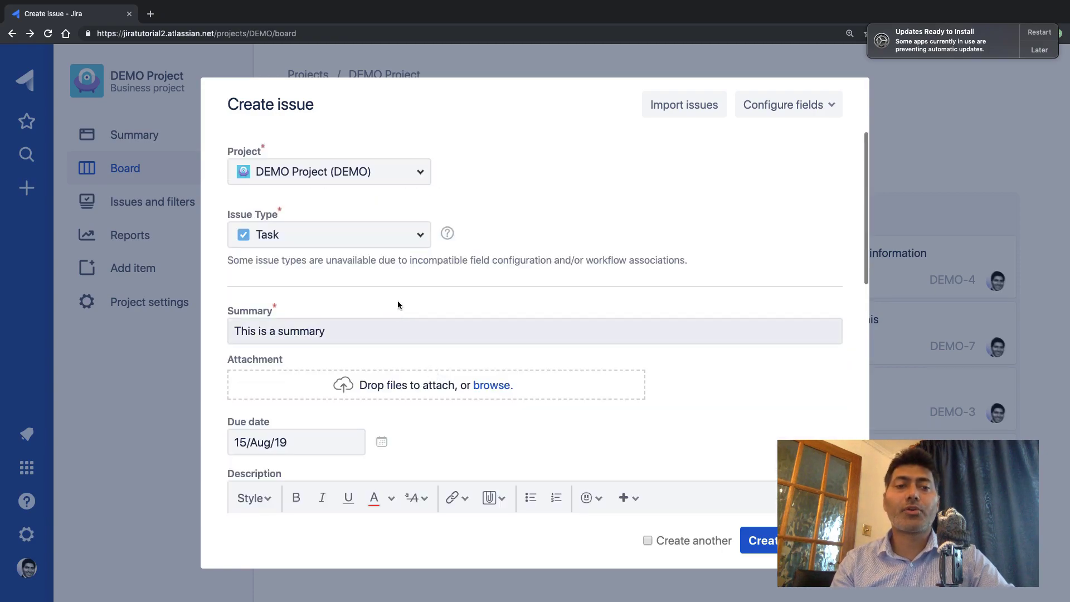
drag(278, 331, 376, 331)
triple_click(376, 331)
text(Des)
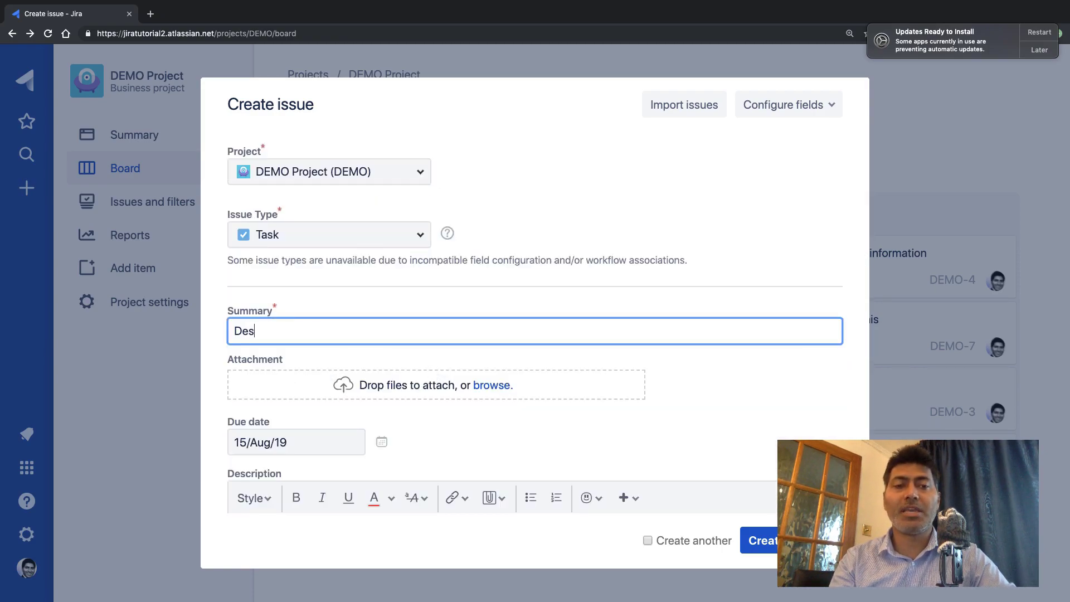
text(ign a new te)
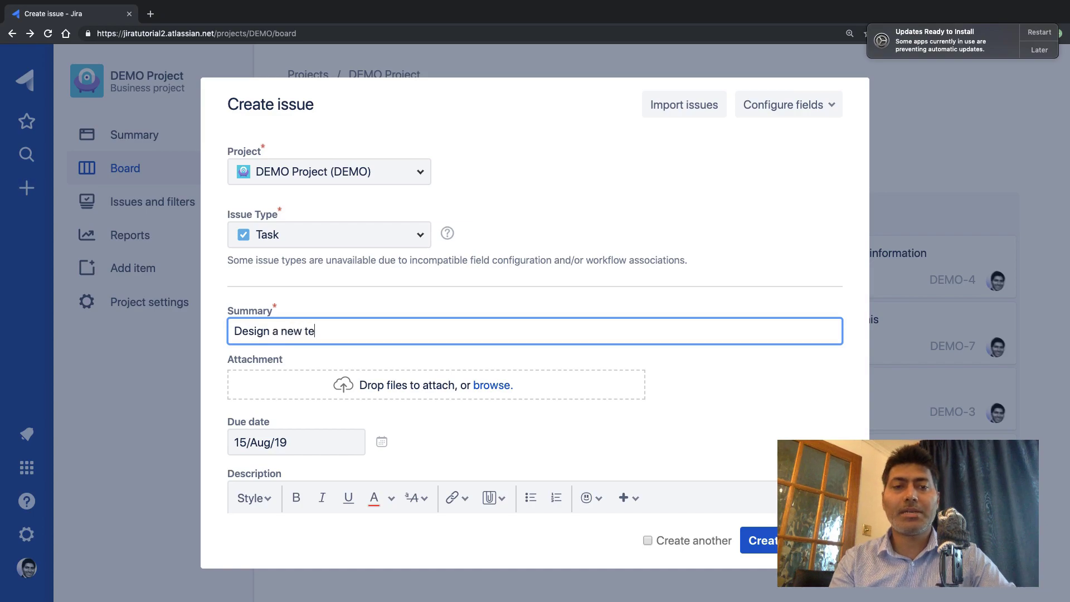
text(mplate fo)
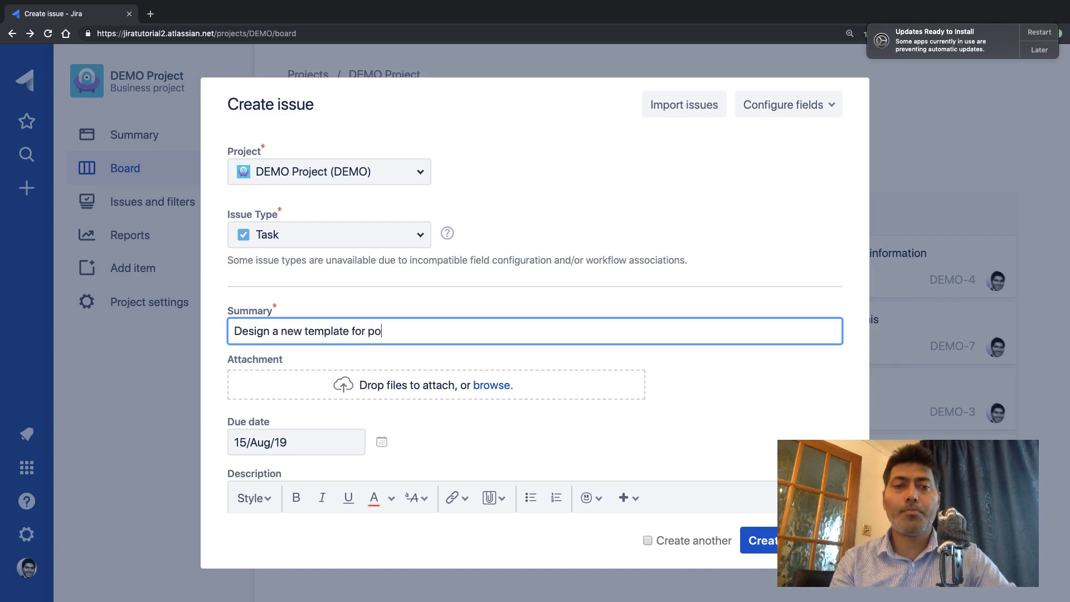
text(r proposal)
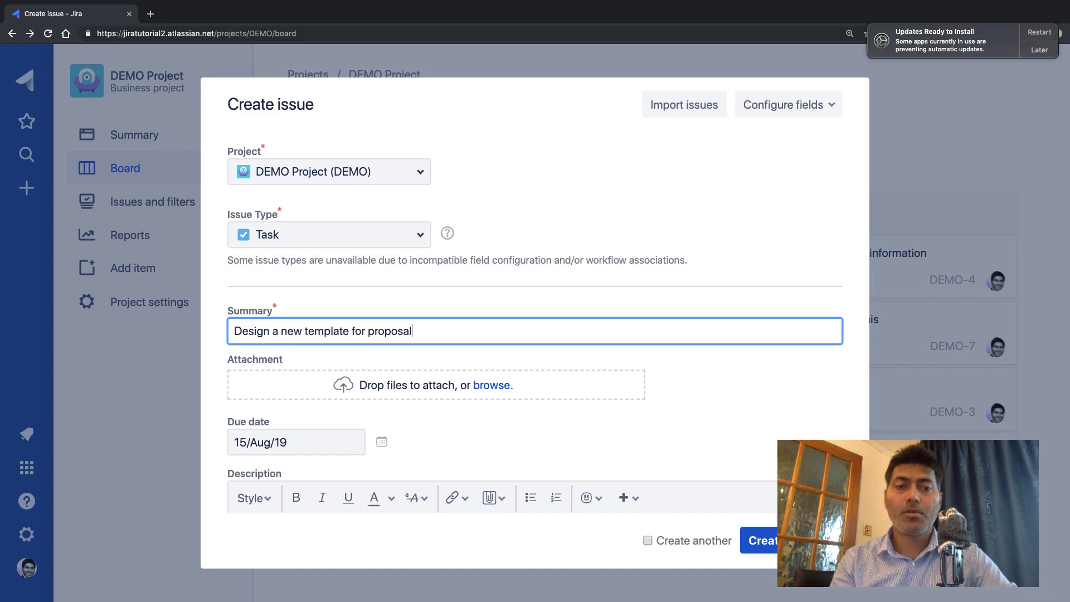
Review the filled-in fields and create the task with the Create another option enabled
scroll(201, 297, down, 10)
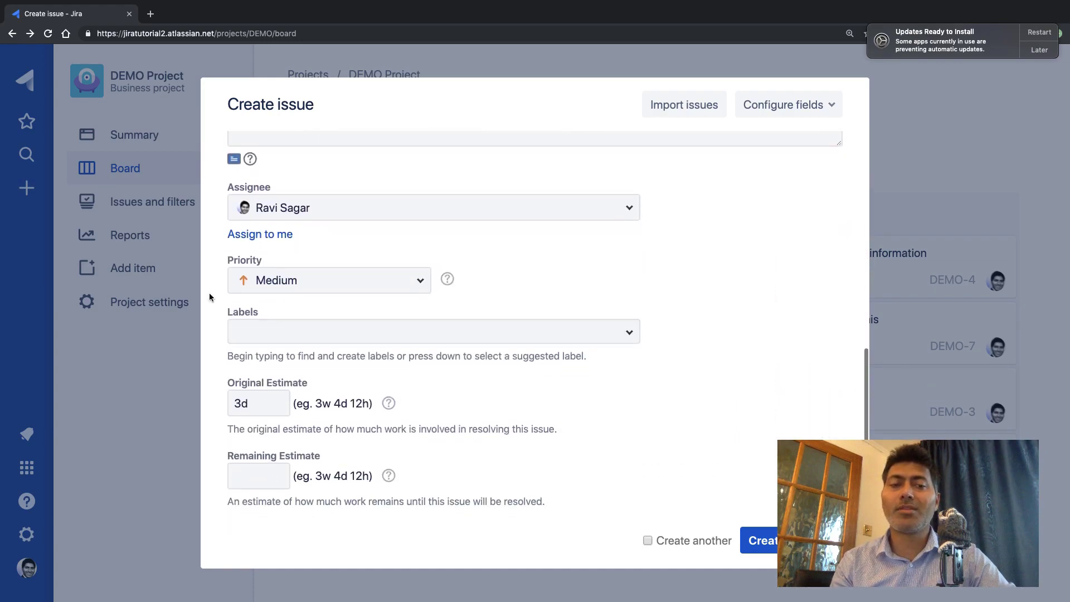
scroll(262, 379, up, 5)
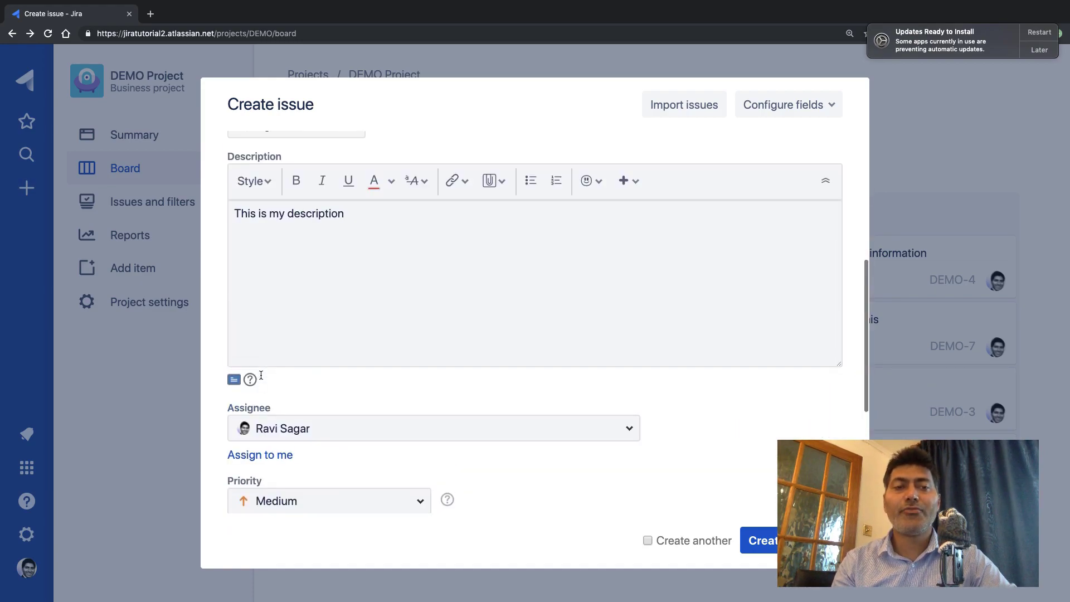
scroll(262, 379, up, 3)
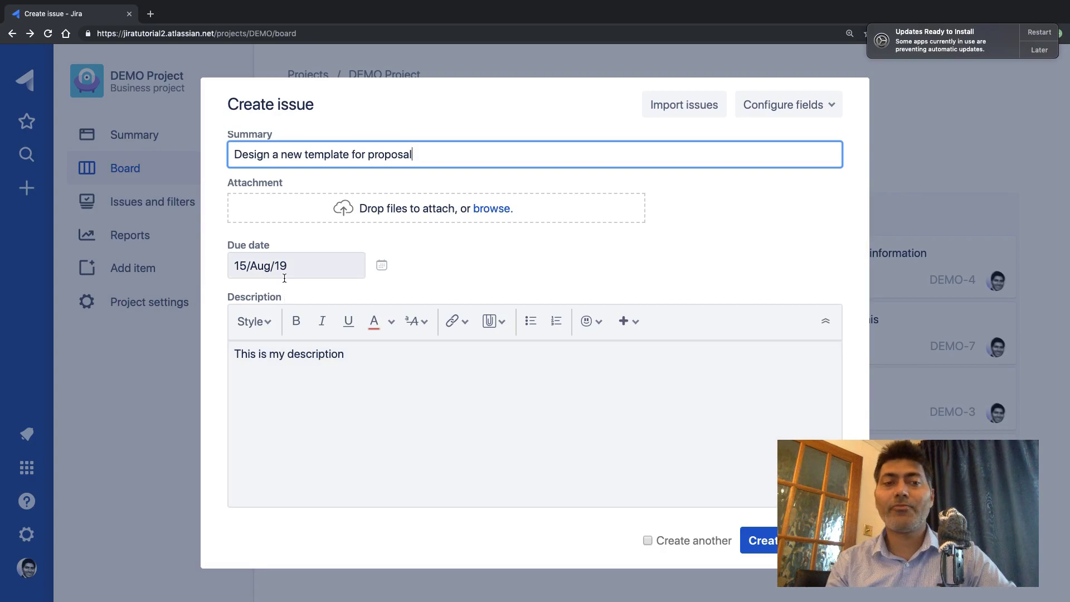
scroll(290, 269, down, 10)
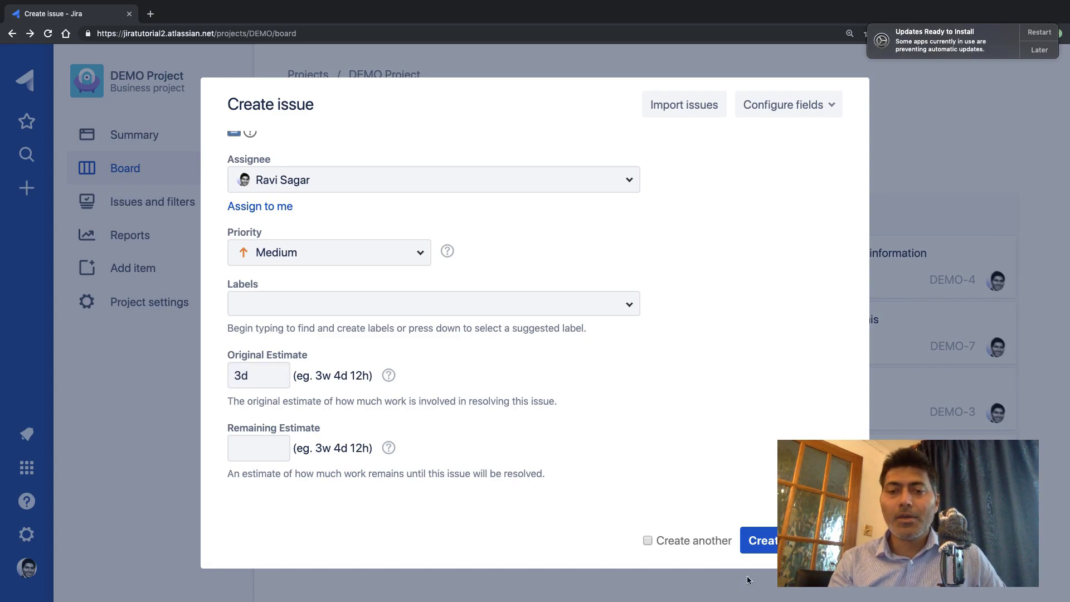
click(696, 547)
click(767, 536)
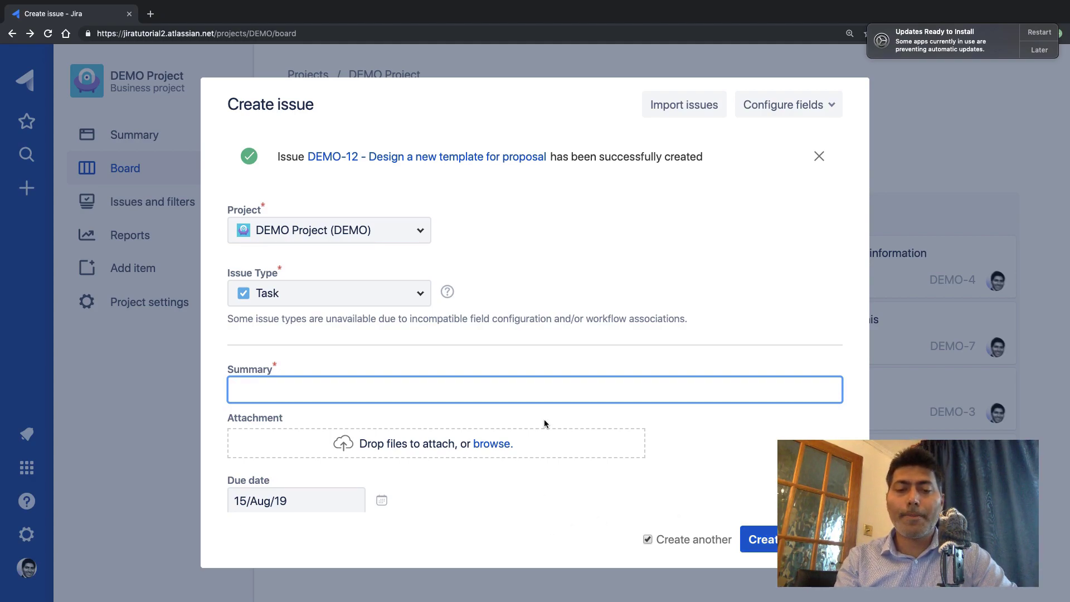
Enter "Design a new template for contracts" as the summary of the next task
text(Desin a)
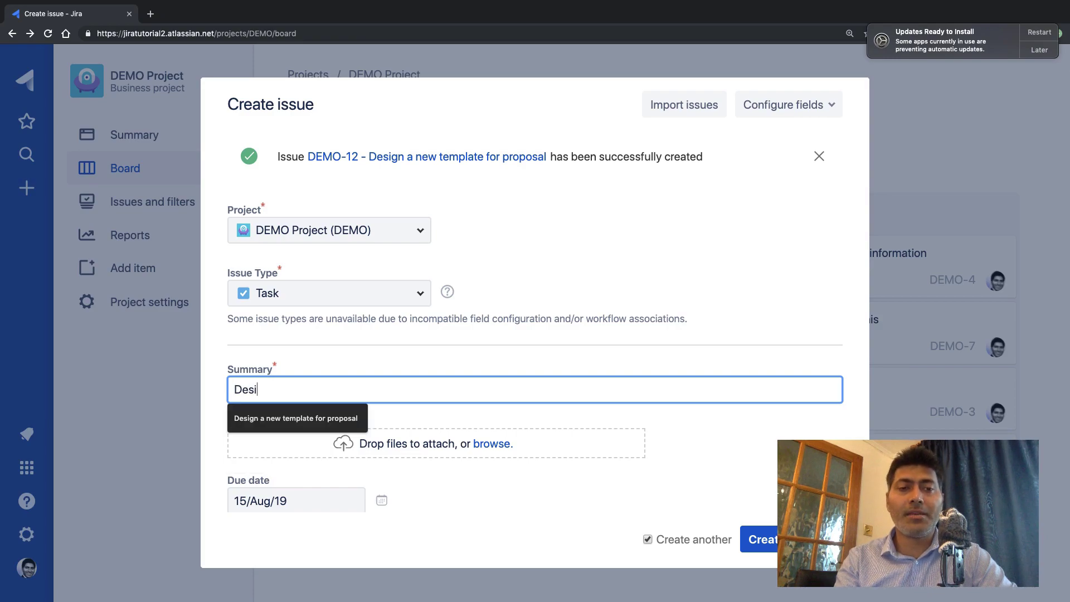
key(BackSpace)
key(BackSpace)
key(BackSpace)
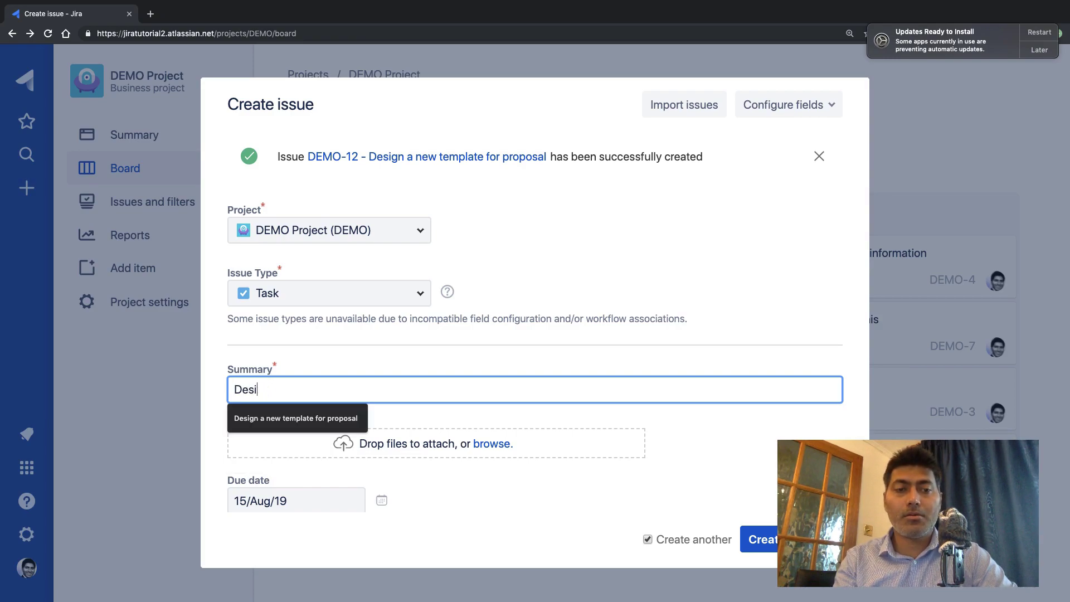
text(gn a nwe)
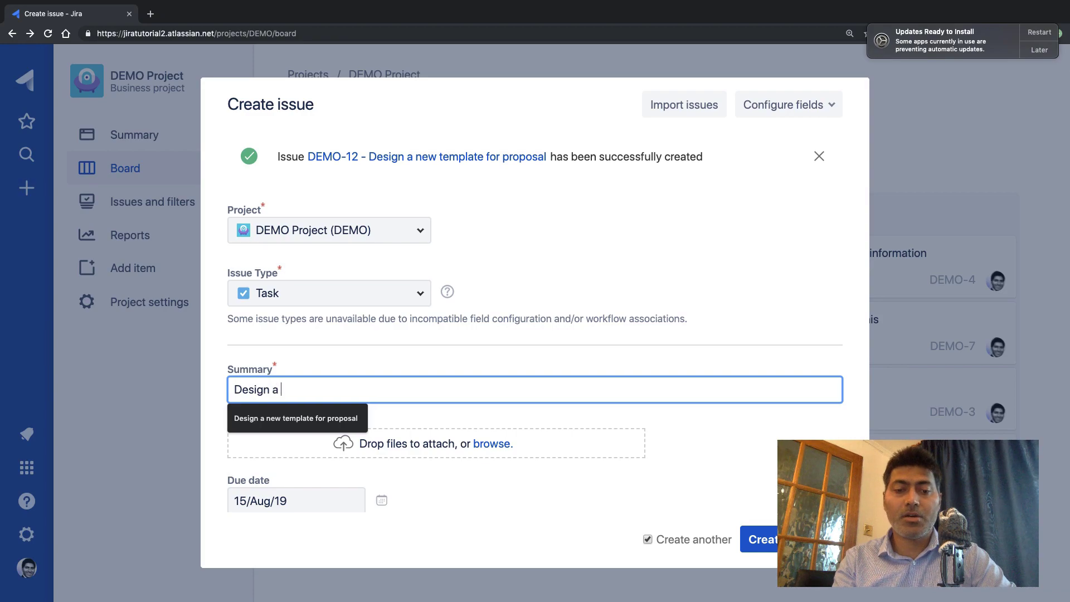
key(BackSpace)
key(BackSpace)
key(BackSpace)
text(ew )
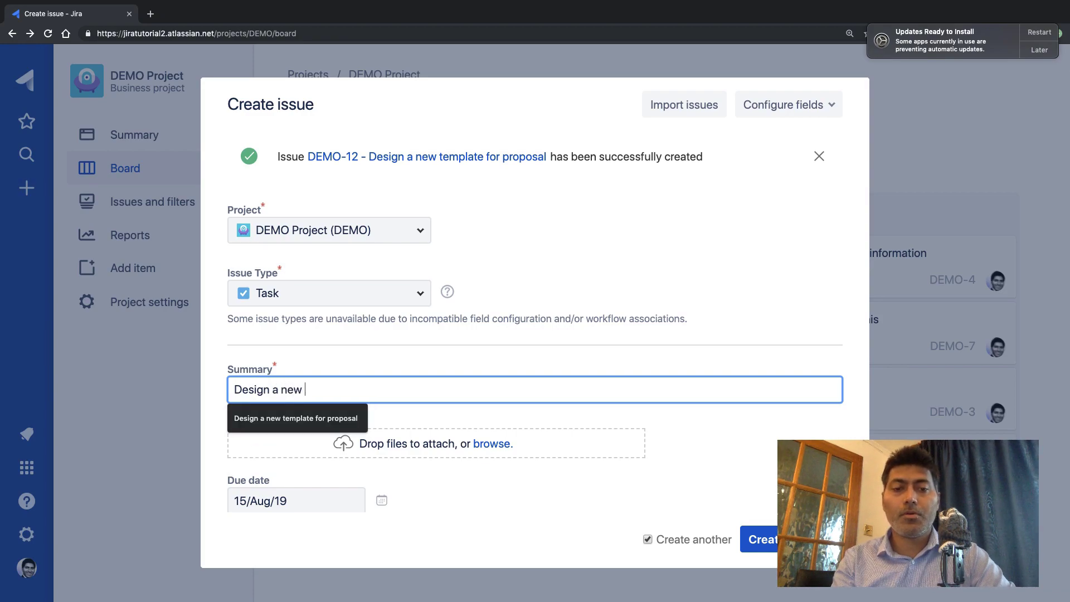
text(template for contracts)
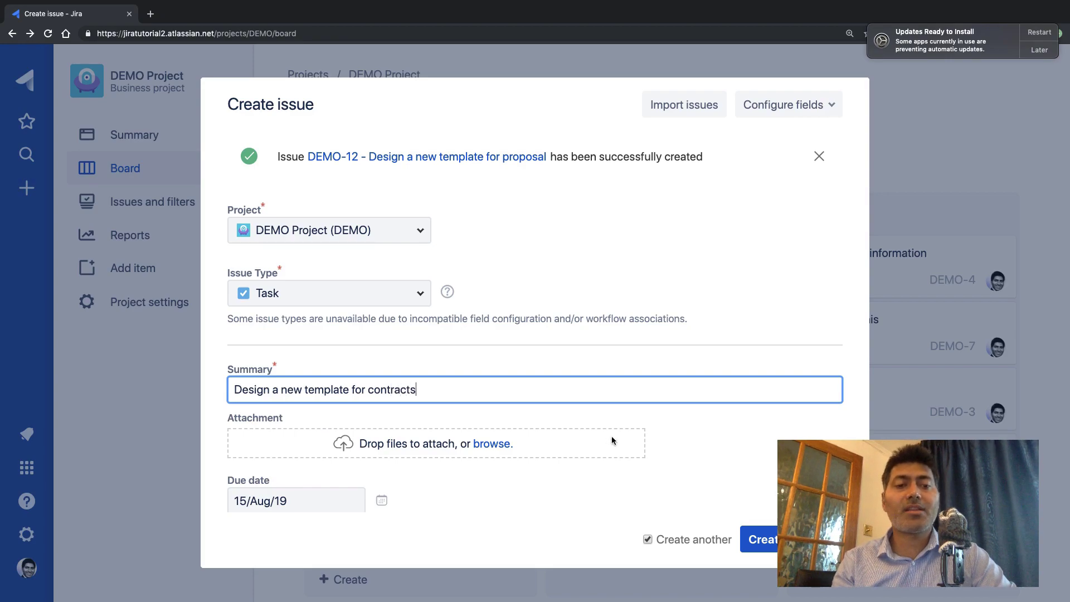
Set the contracts task's original estimate to 1d and create it with Create another kept enabled
scroll(611, 437, down, 10)
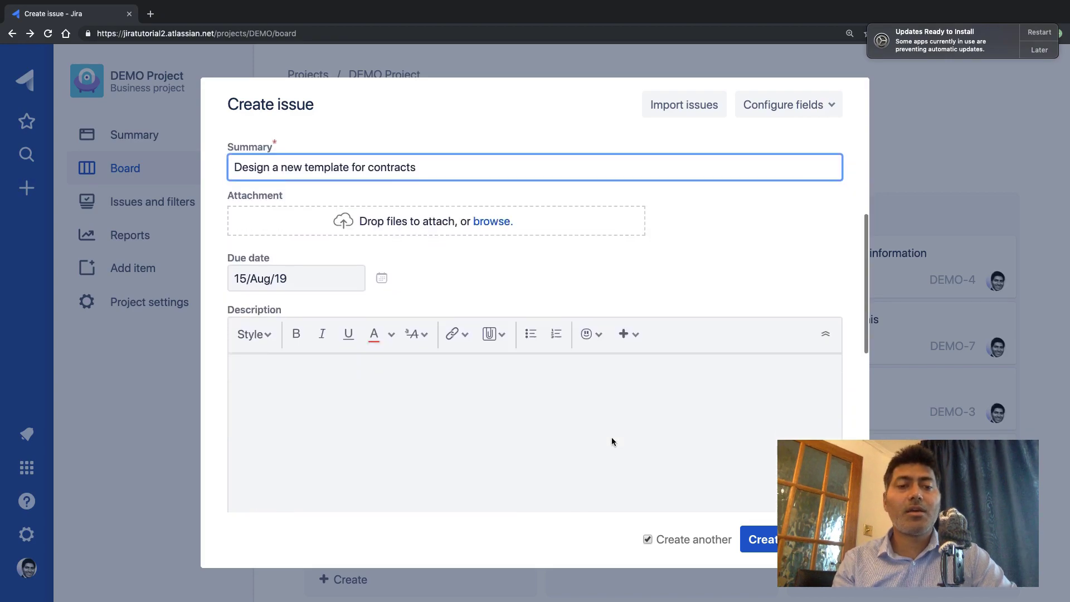
click(273, 393)
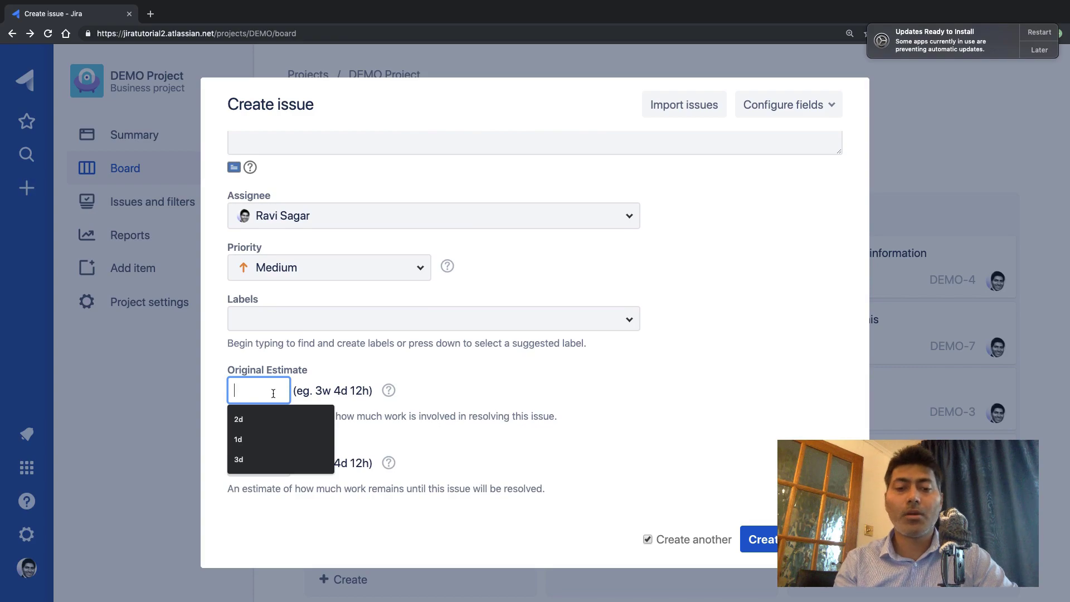
text(1d)
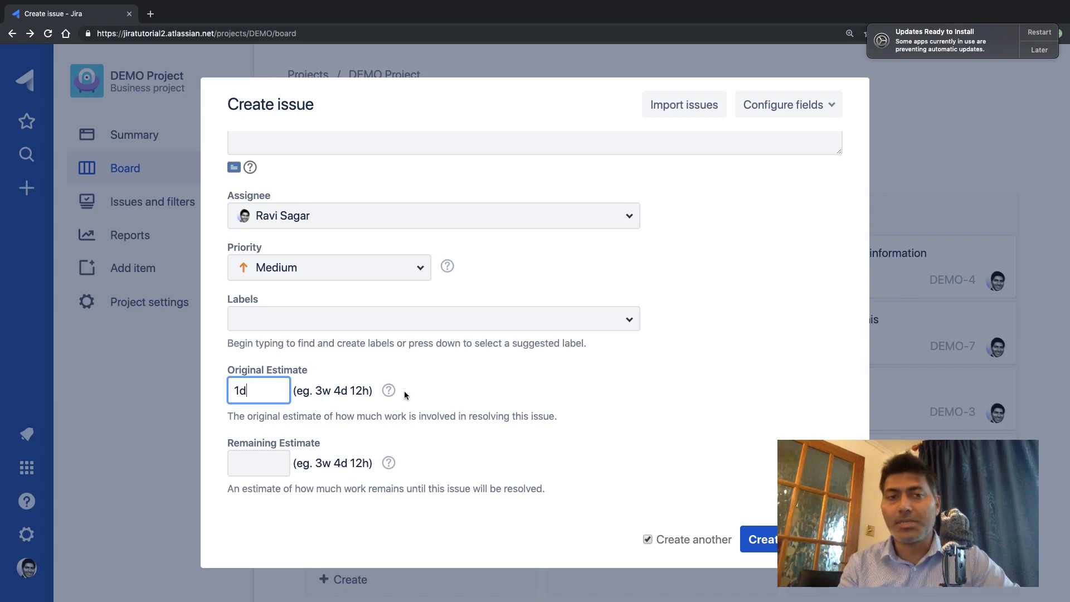
scroll(405, 395, down, 1)
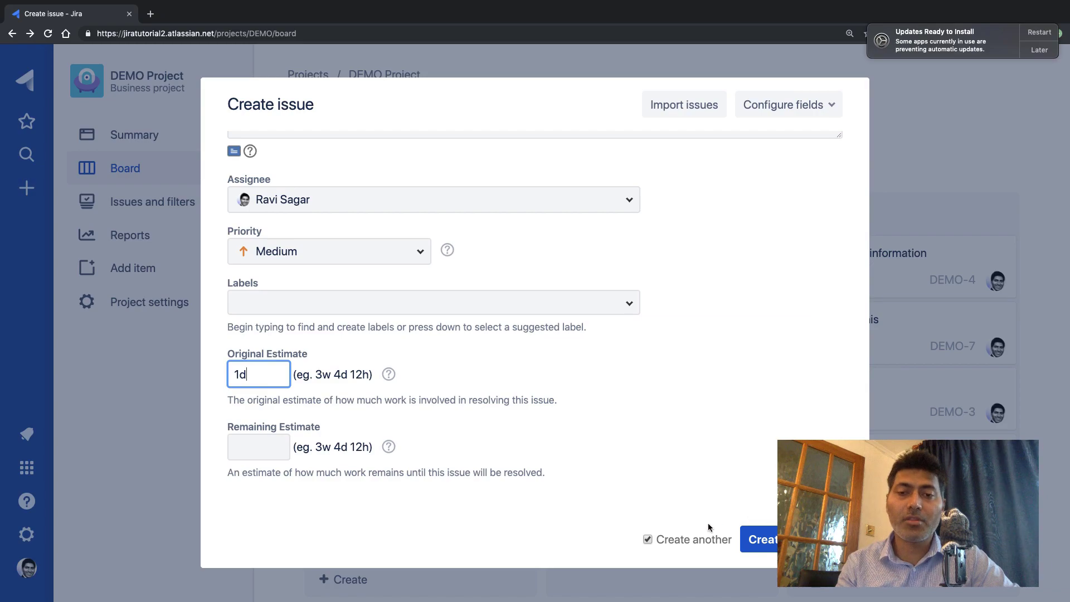
double_click(681, 539)
click(767, 540)
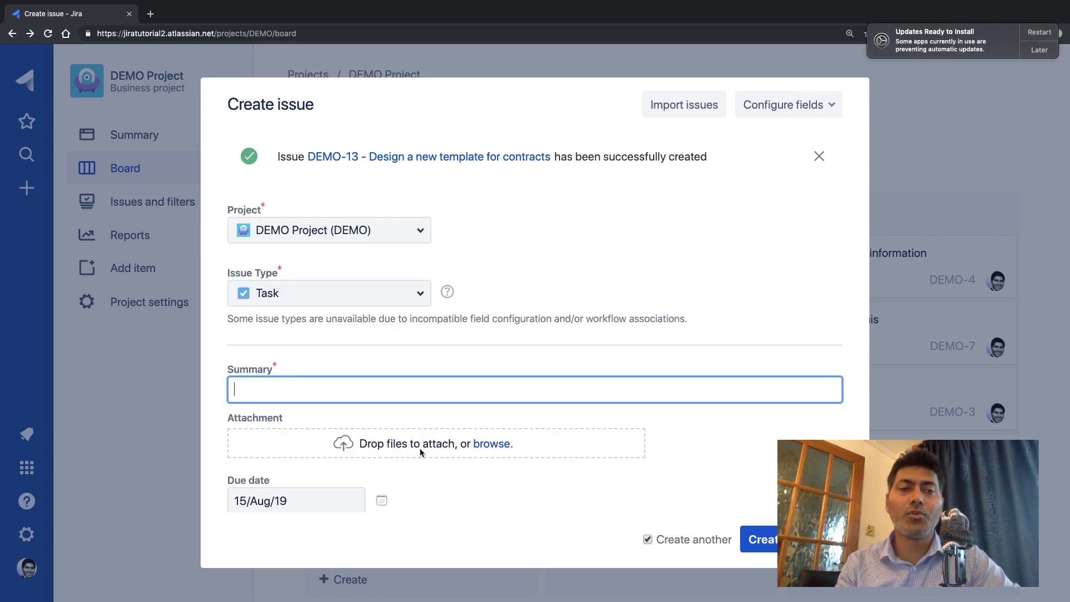
Create another task with the summary "Task 3" and an original estimate of 4d
text(Task)
scroll(535, 367, down, 10)
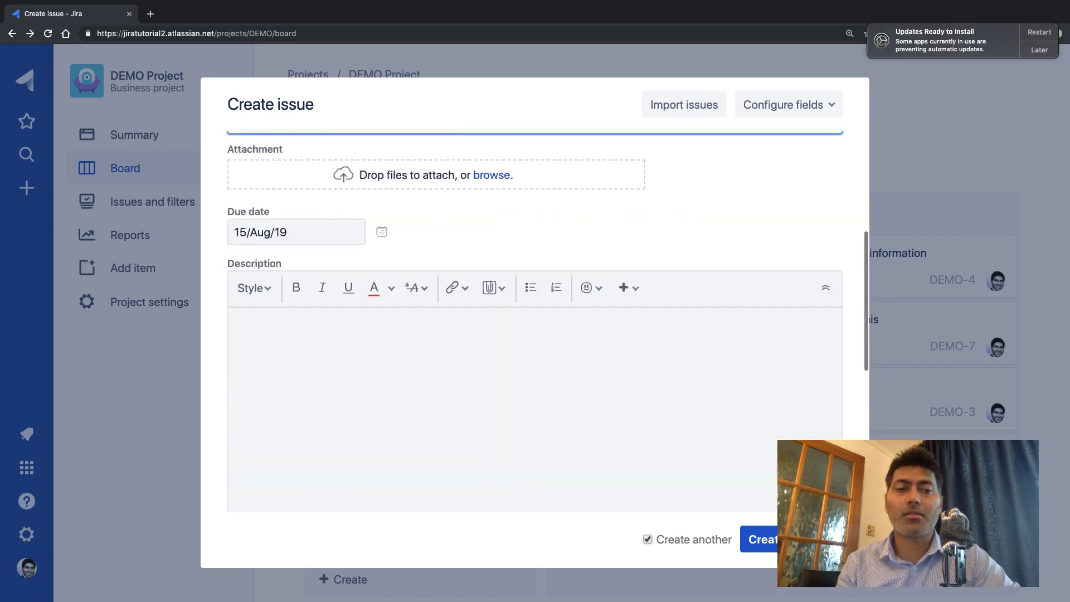
click(256, 372)
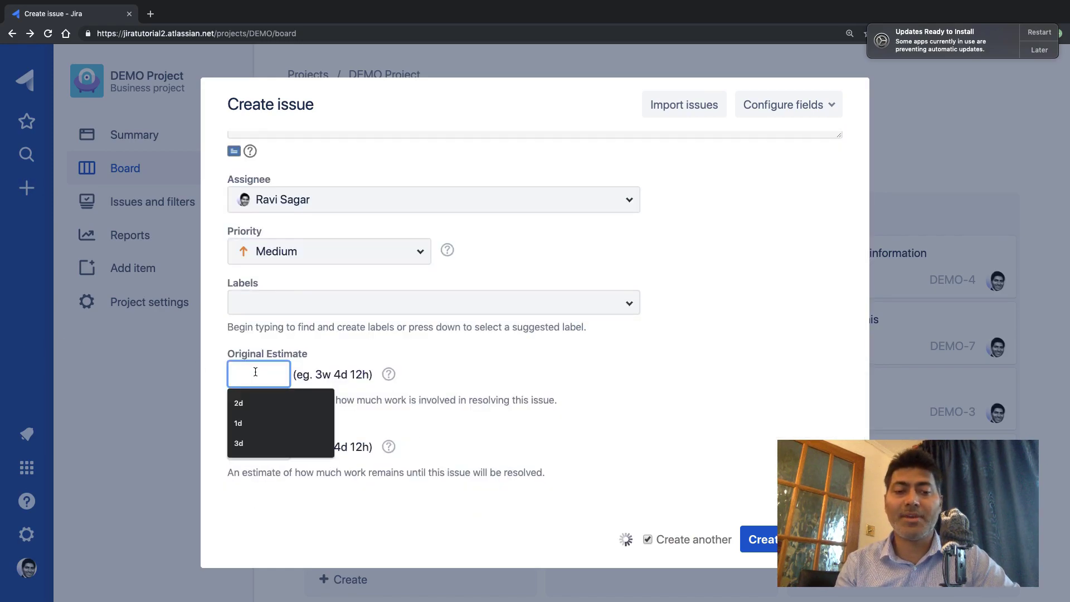
text(4d)
click(769, 538)
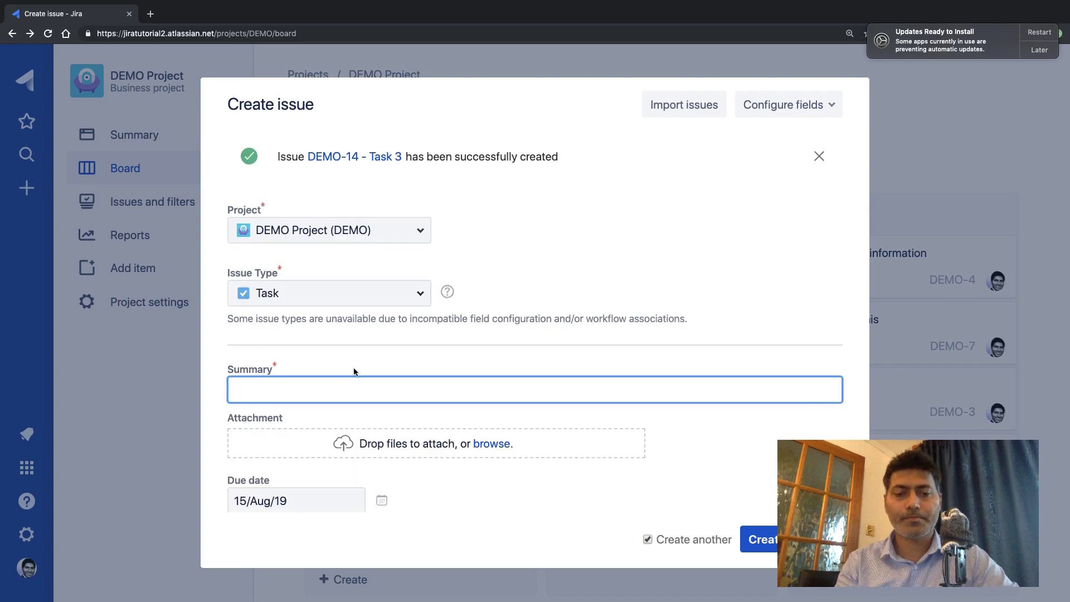
Enter "This is one more tasks" as the summary of the next task
text(This is one mroe t)
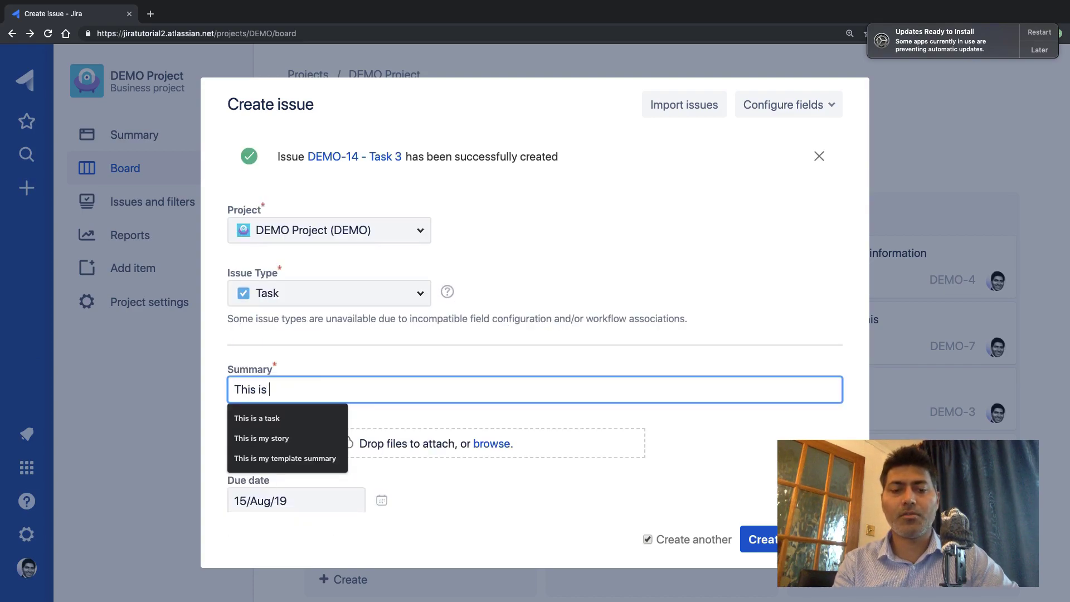
text(ask)
key(BackSpace)
key(BackSpace)
key(BackSpace)
key(BackSpace)
key(BackSpace)
key(BackSpace)
key(BackSpace)
key(BackSpace)
text(ore tasks)
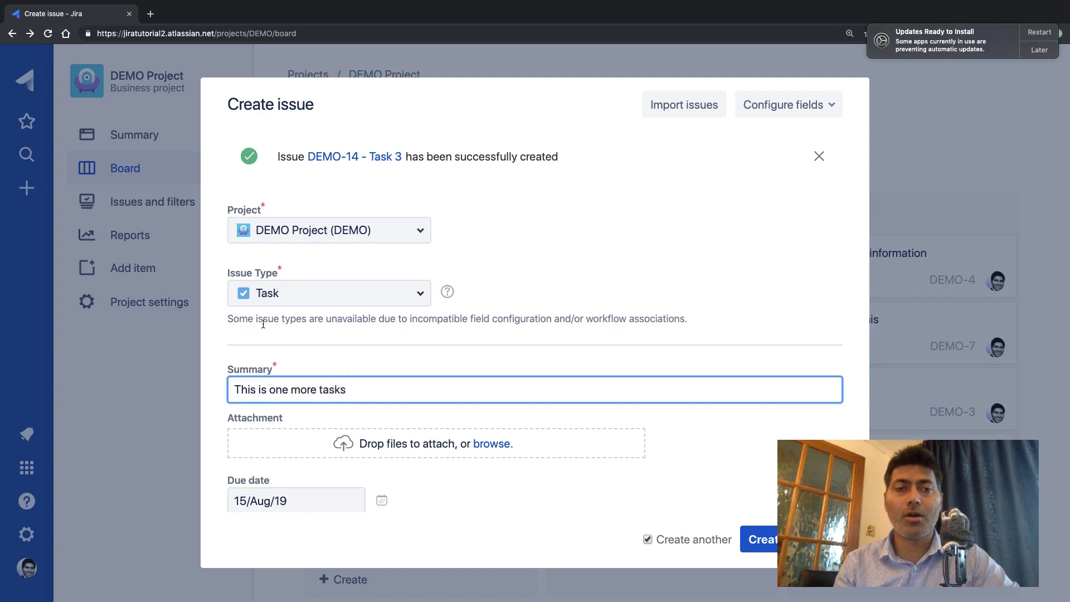
Set the task's original estimate to 4m and create it with Create another turned off
scroll(263, 324, down, 10)
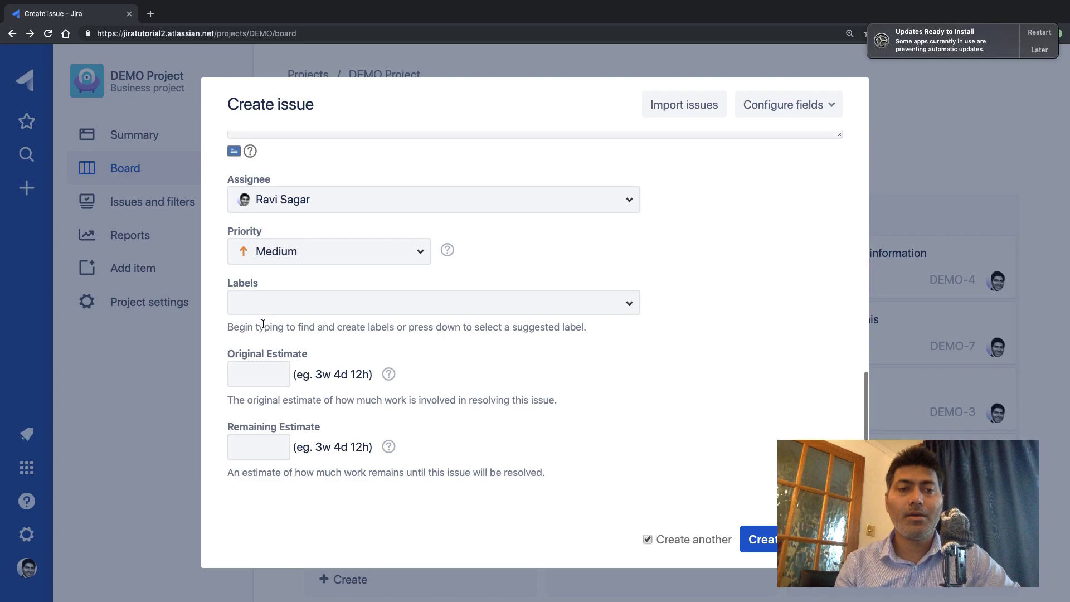
click(263, 374)
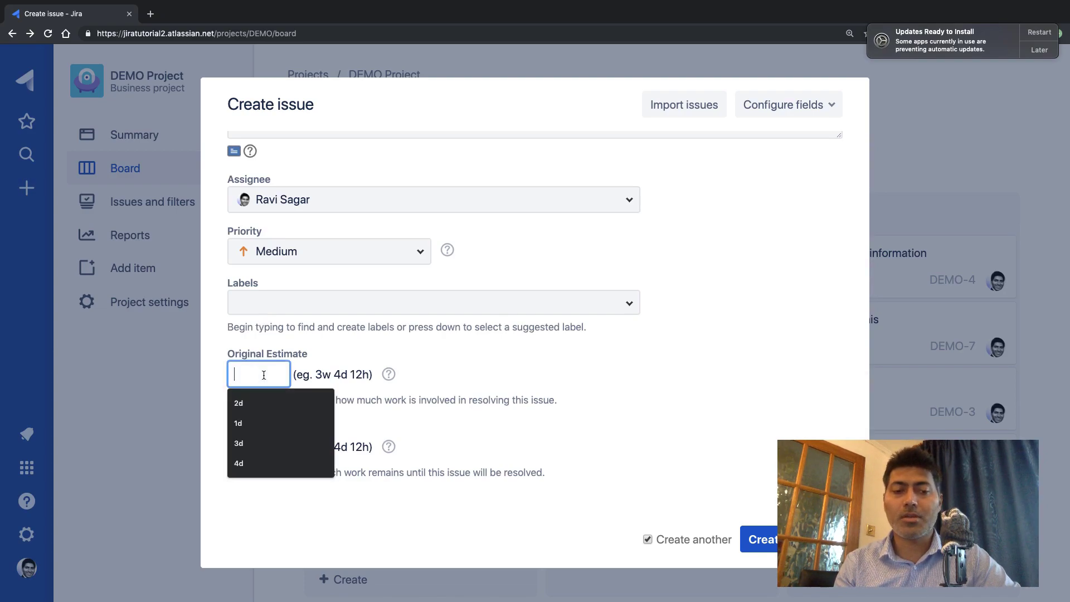
text(4h)
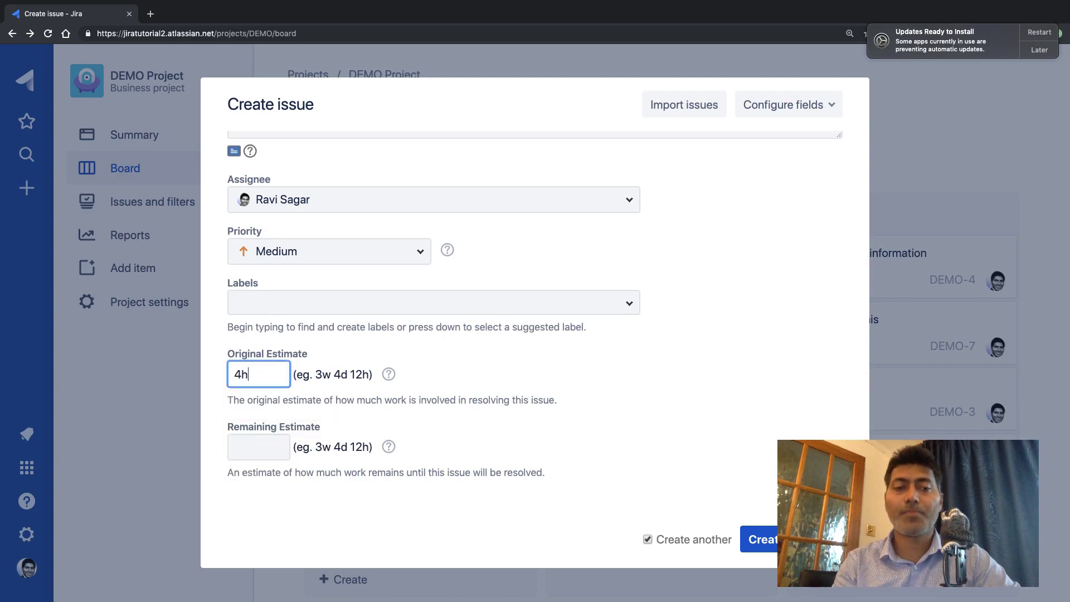
key(BackSpace)
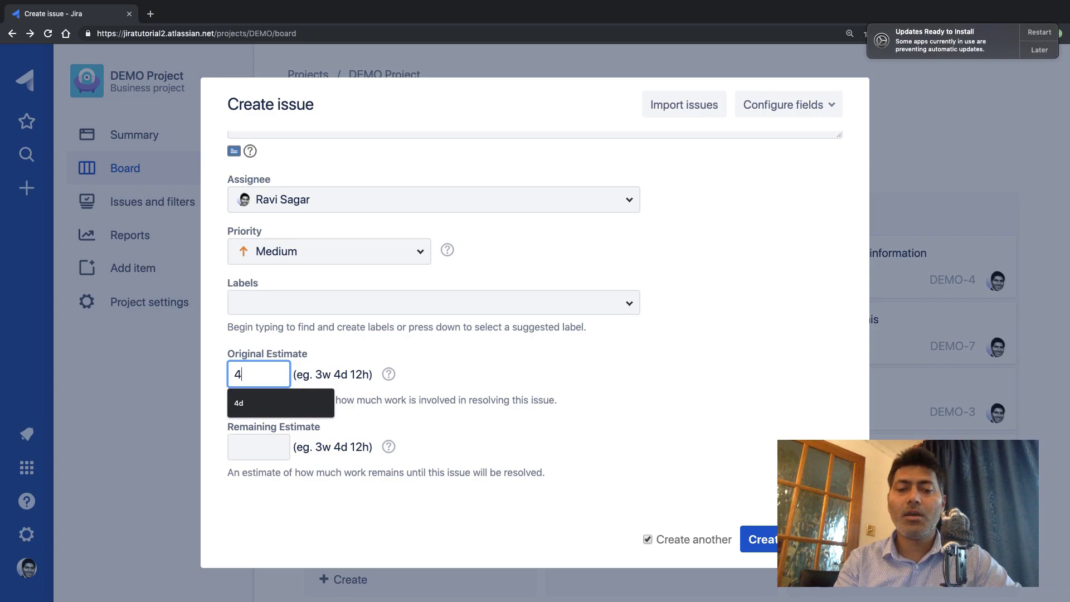
text(m)
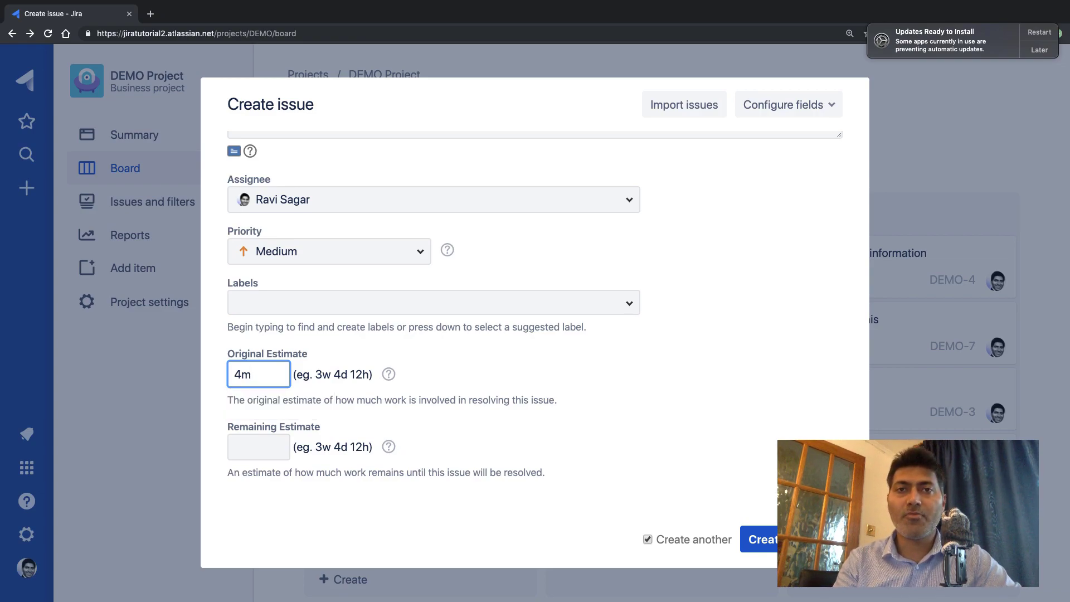
key(BackSpace)
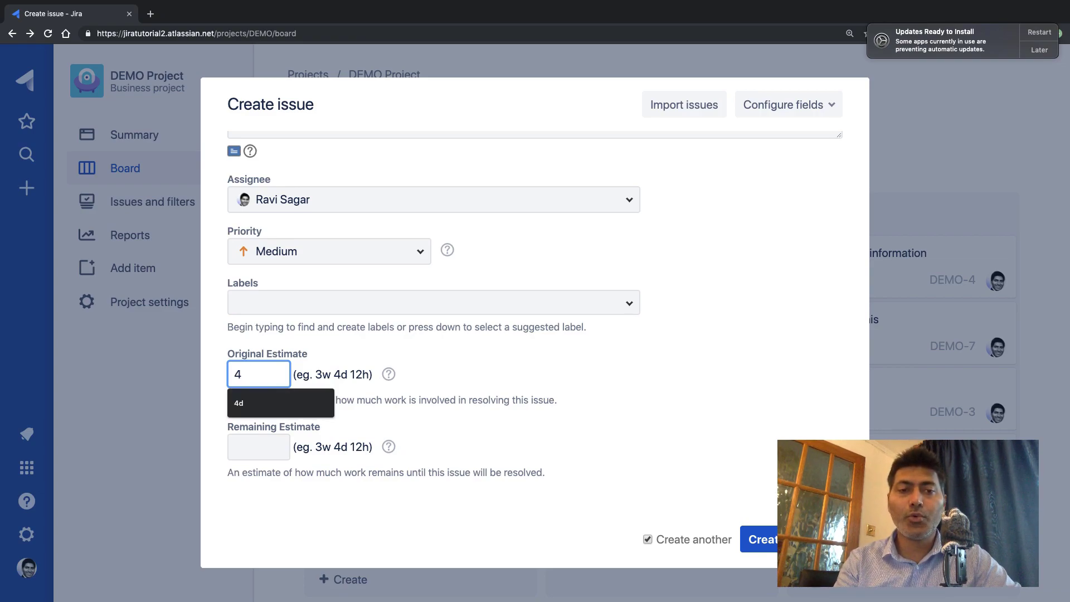
text(d)
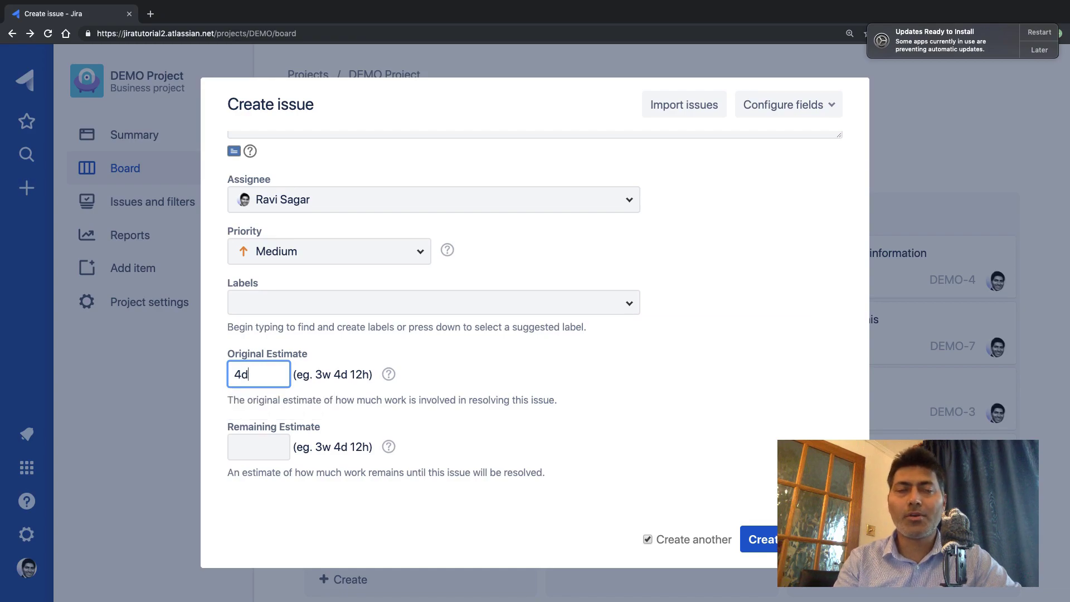
key(BackSpace)
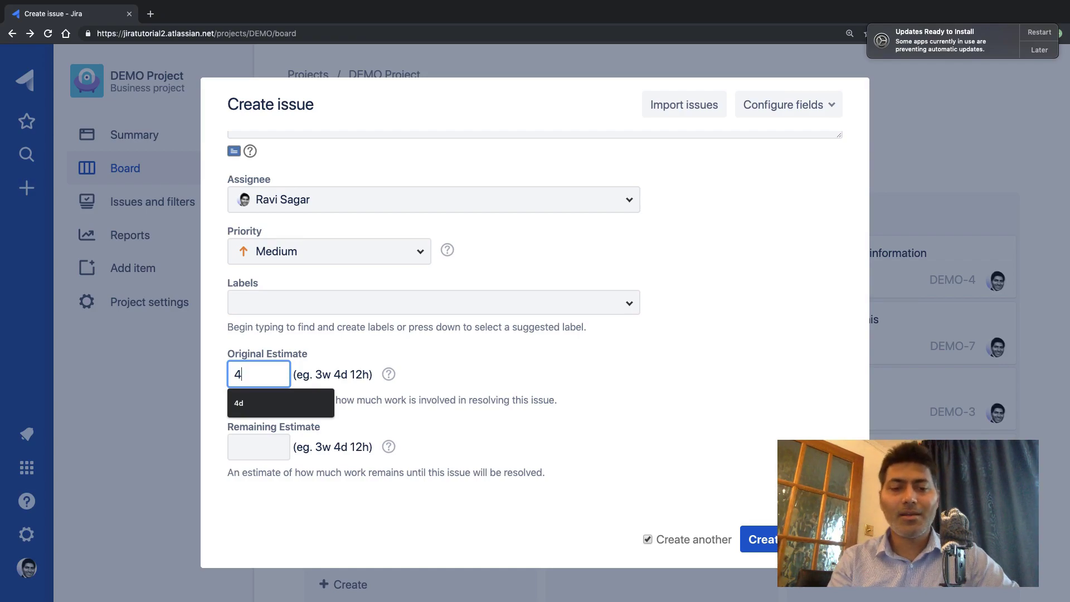
text(m)
click(691, 541)
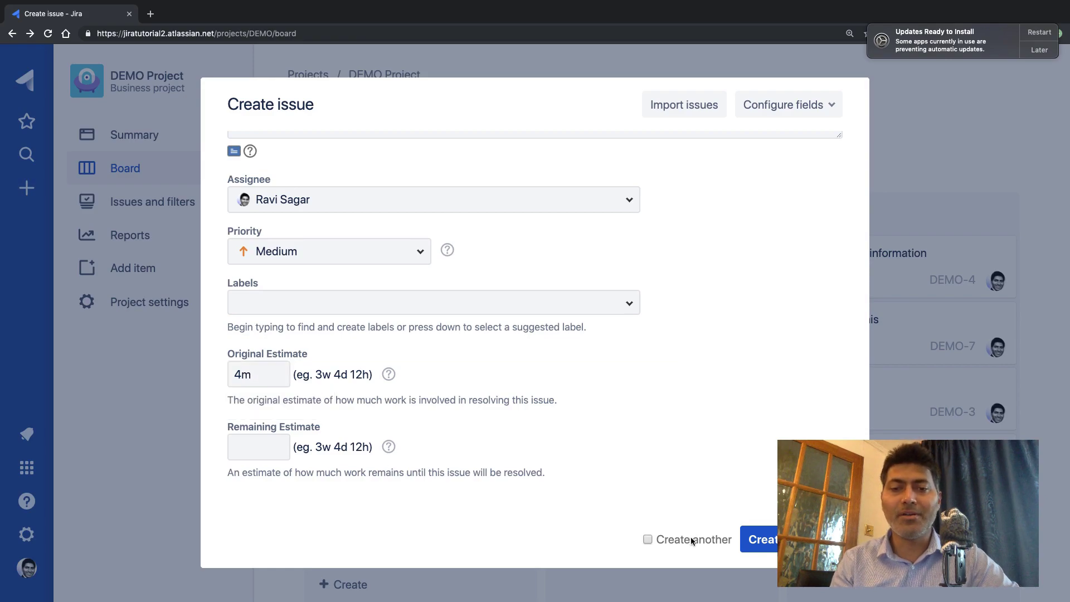
click(758, 544)
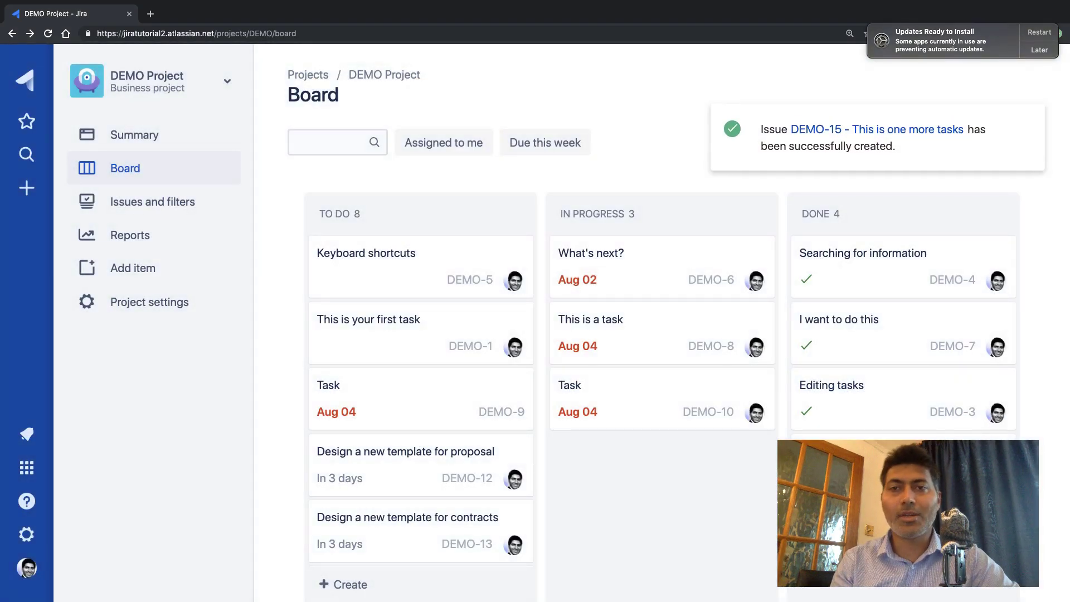
Review the details of the newly created task, and return to the board to view the To Do column
click(884, 134)
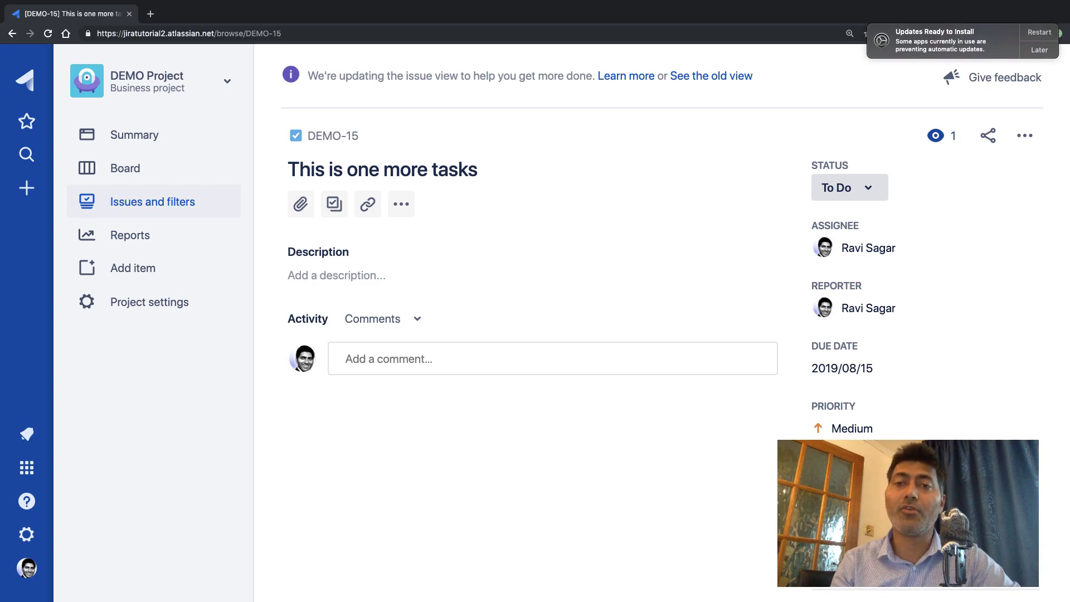
drag(1011, 378, 214, 201)
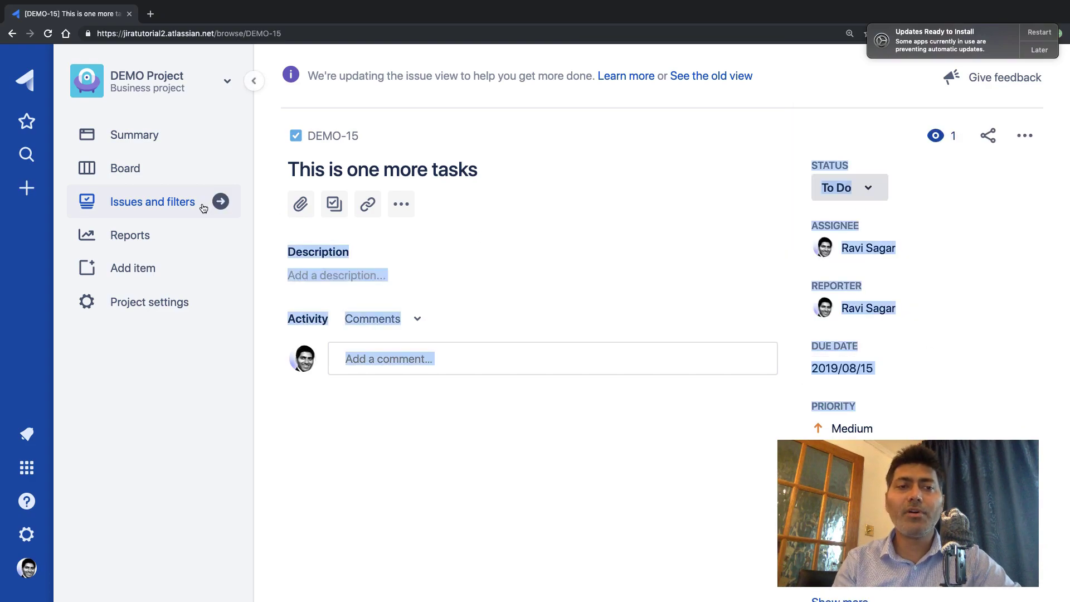
click(143, 176)
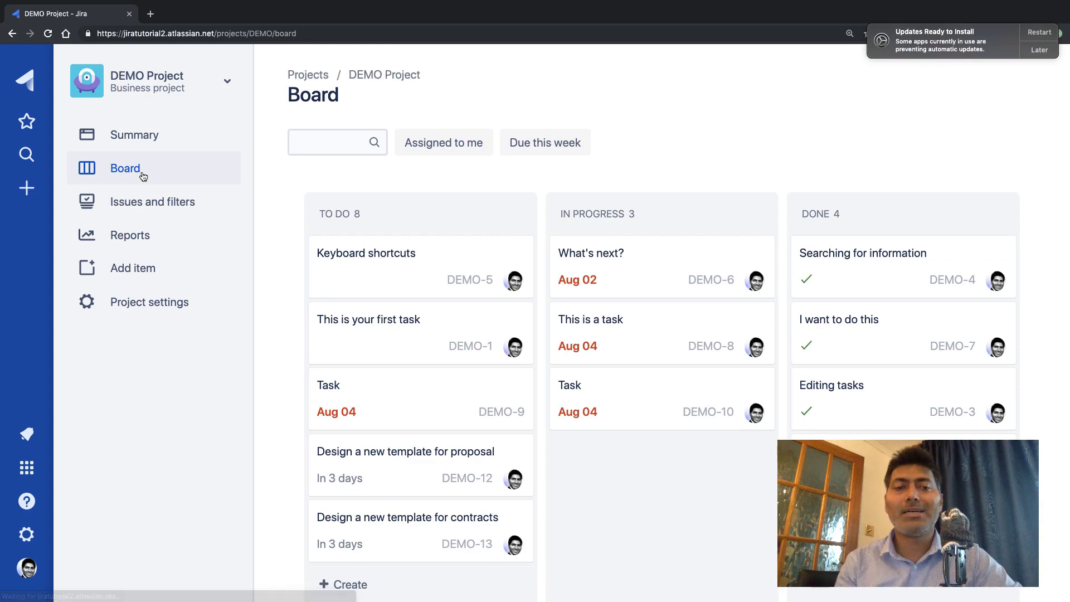
scroll(300, 268, down, 3)
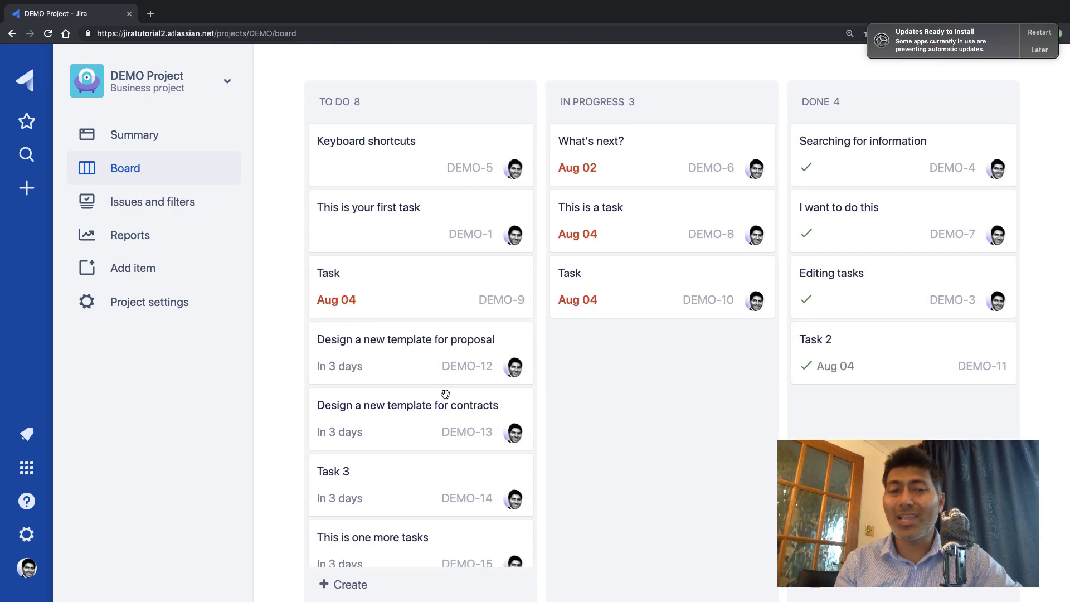
Open the task "Design a new template for proposal" and start a work log with 2h as the time spent
click(419, 353)
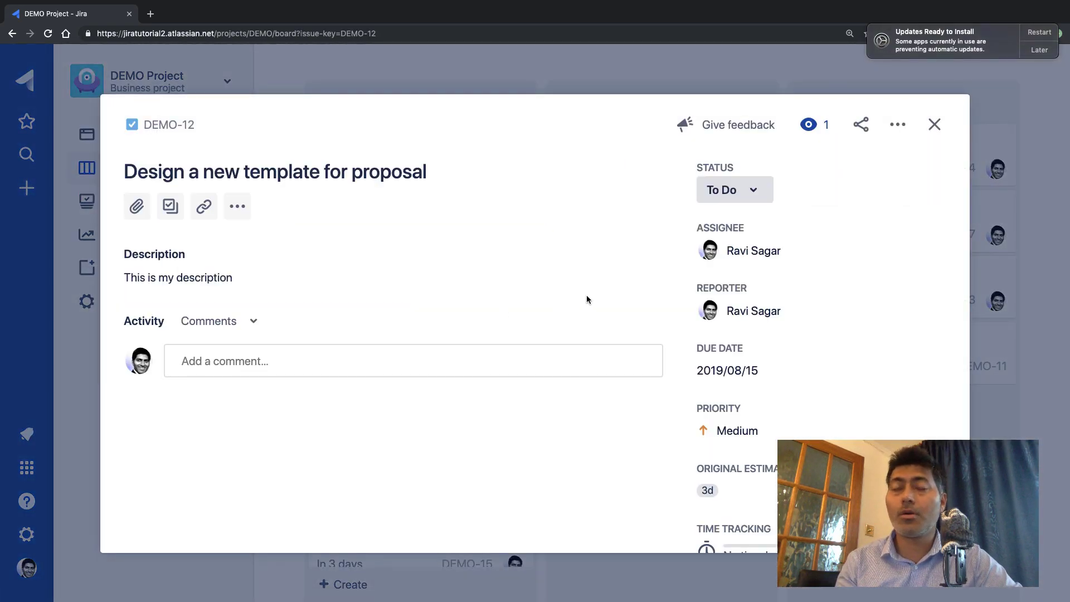
click(896, 125)
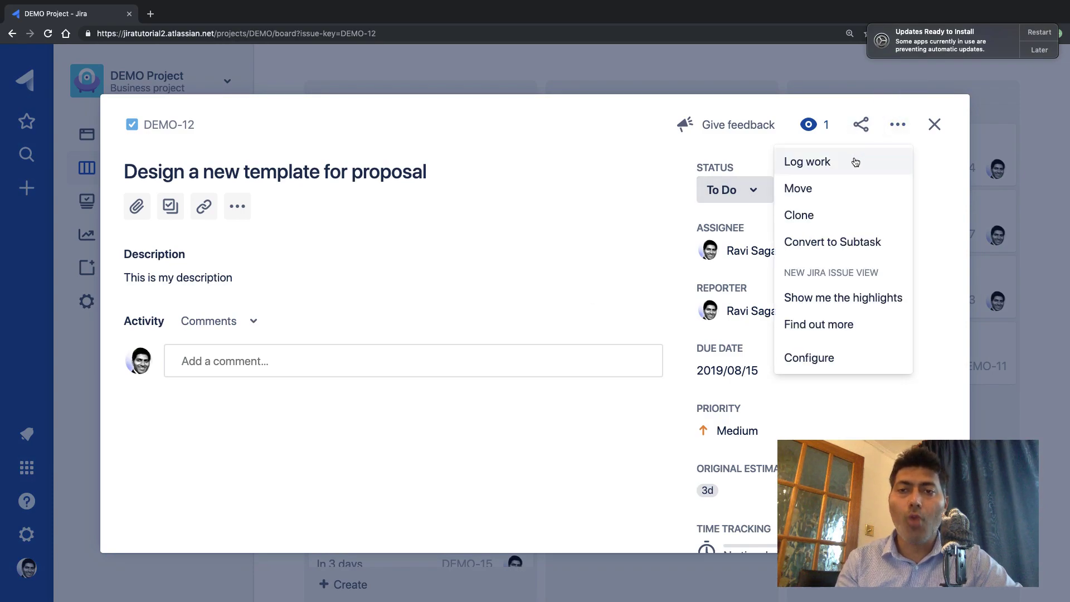
click(578, 191)
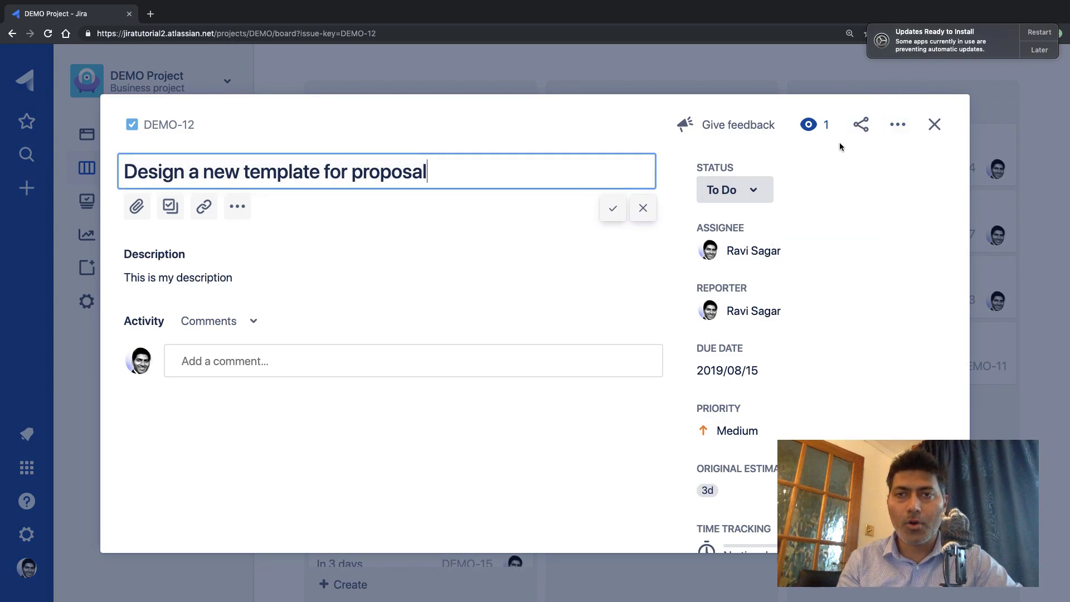
click(906, 131)
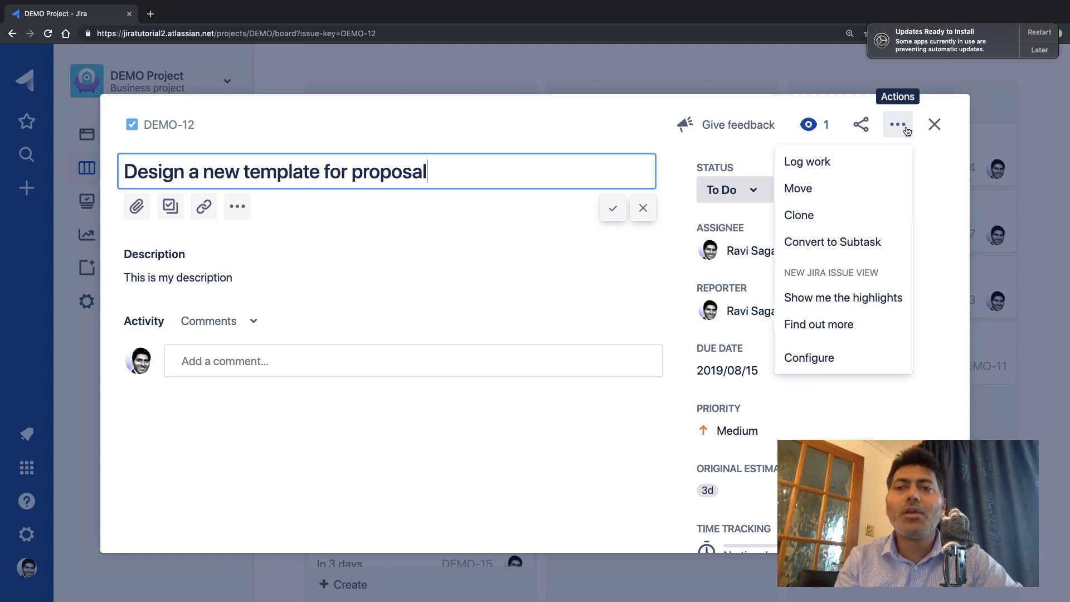
click(845, 161)
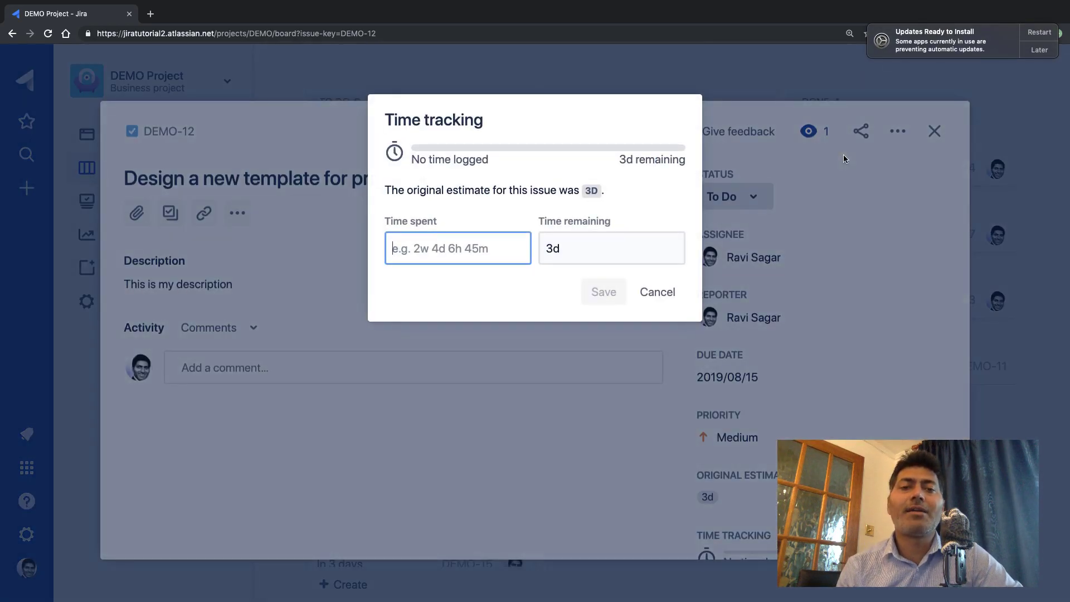
text(2h)
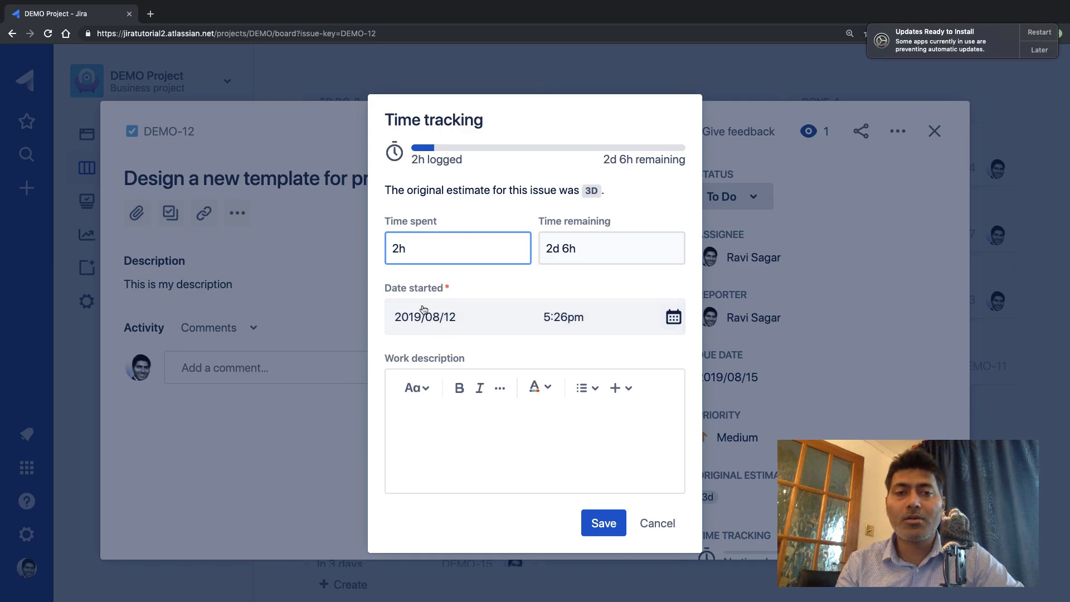
Set the work log's start date to 2019/08/09
click(449, 328)
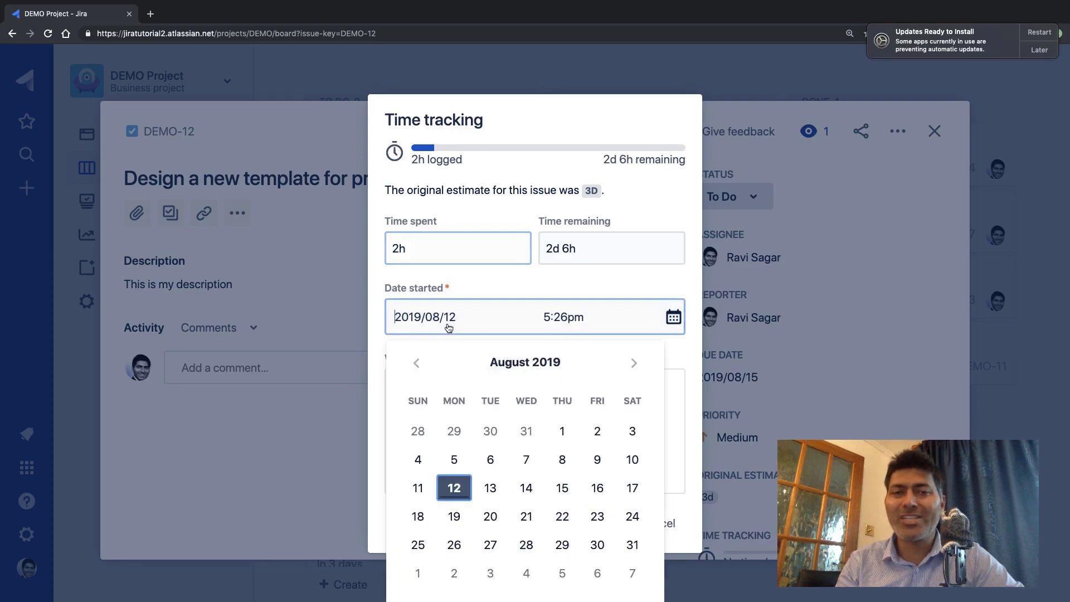
click(418, 488)
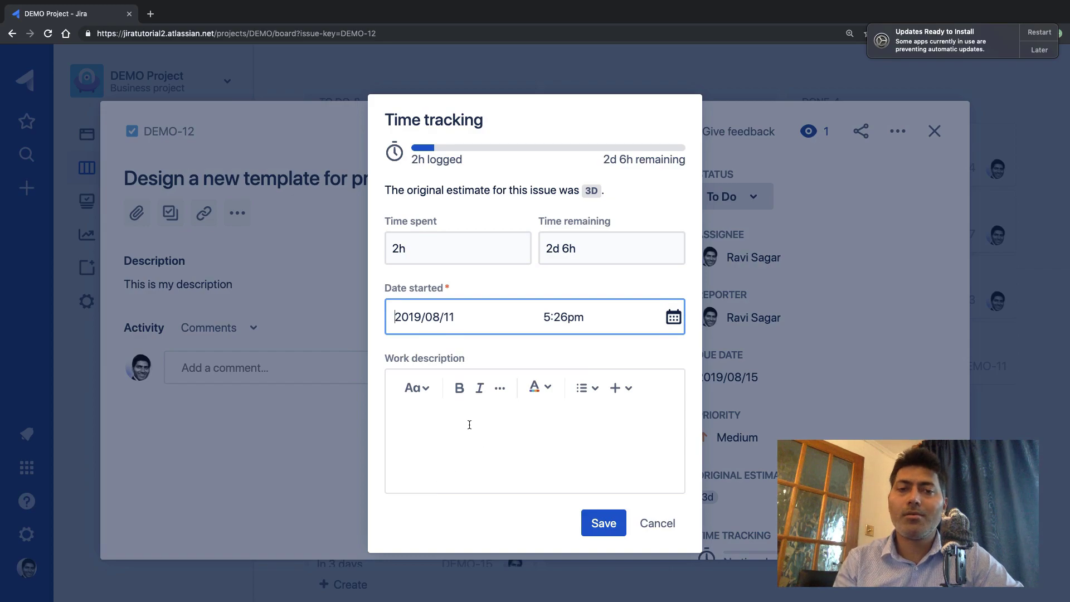
click(464, 314)
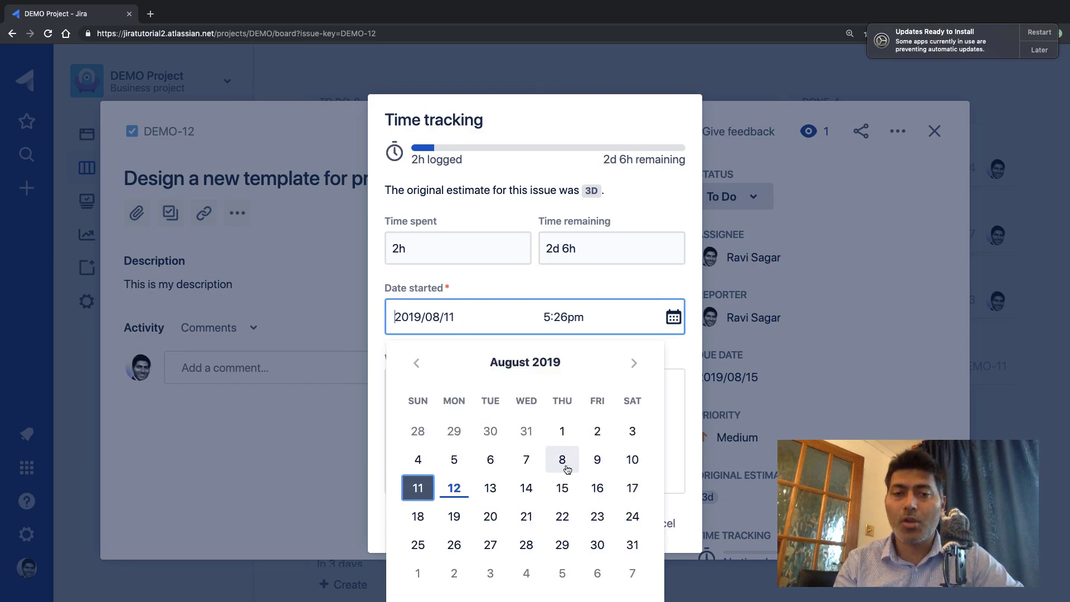
click(597, 463)
Enter "I worked on this" as the work description and save the time entry
click(537, 425)
text(I worked oin)
key(BackSpace)
key(BackSpace)
key(BackSpace)
key(BackSpace)
text(on this)
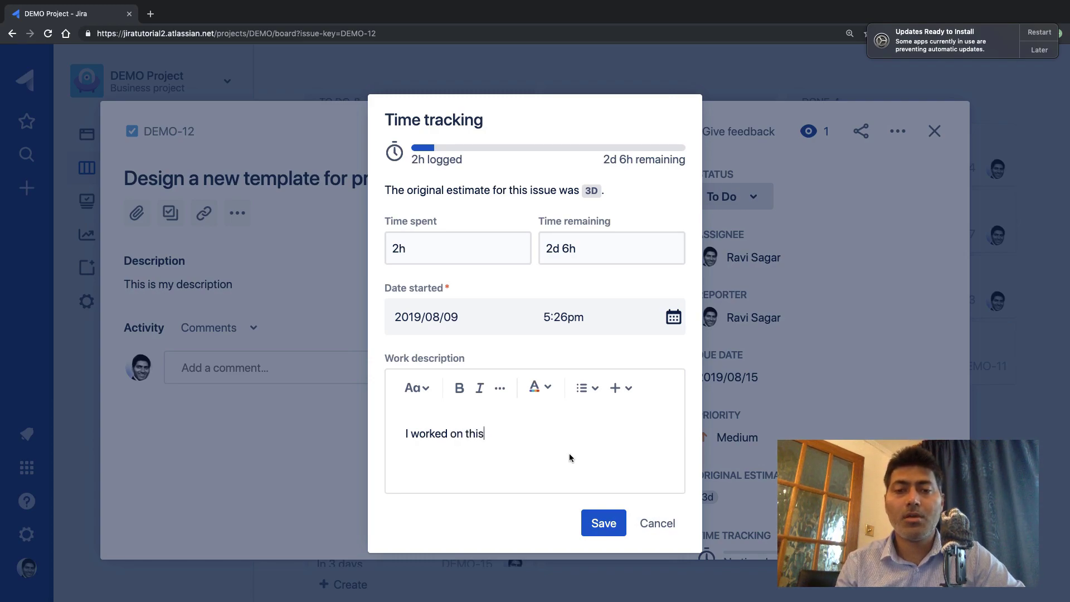
click(604, 523)
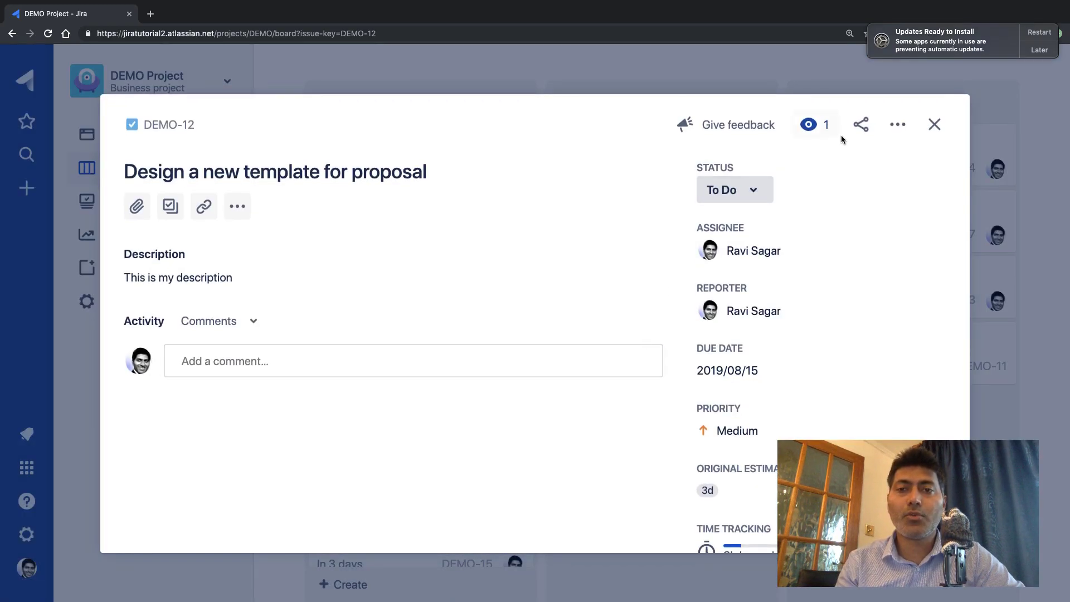
Log another 7h of work on the proposal template task and check its time tracking
click(899, 124)
click(831, 167)
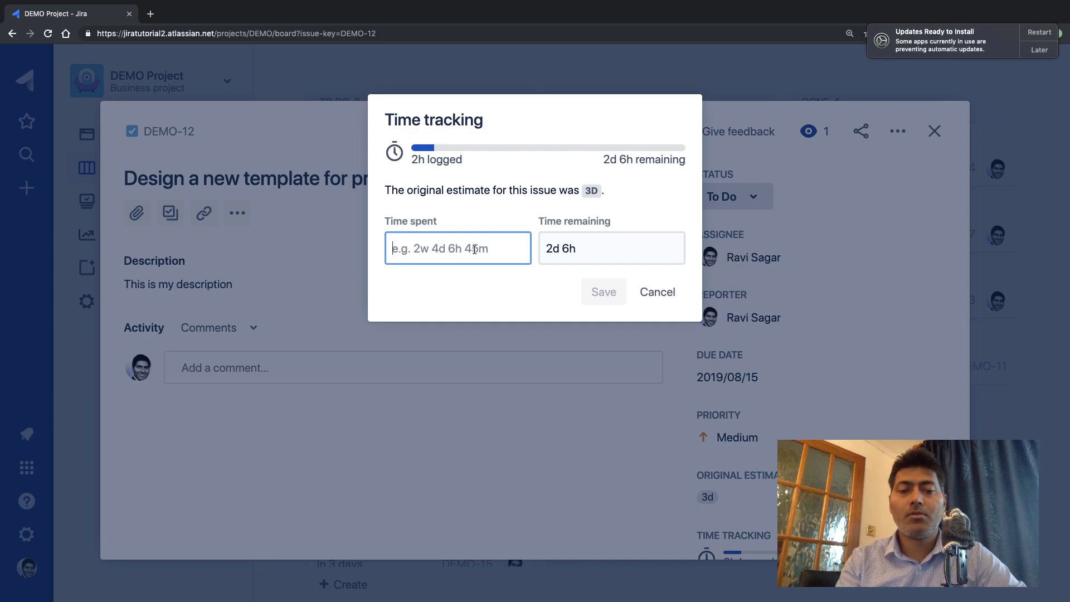
text(7h)
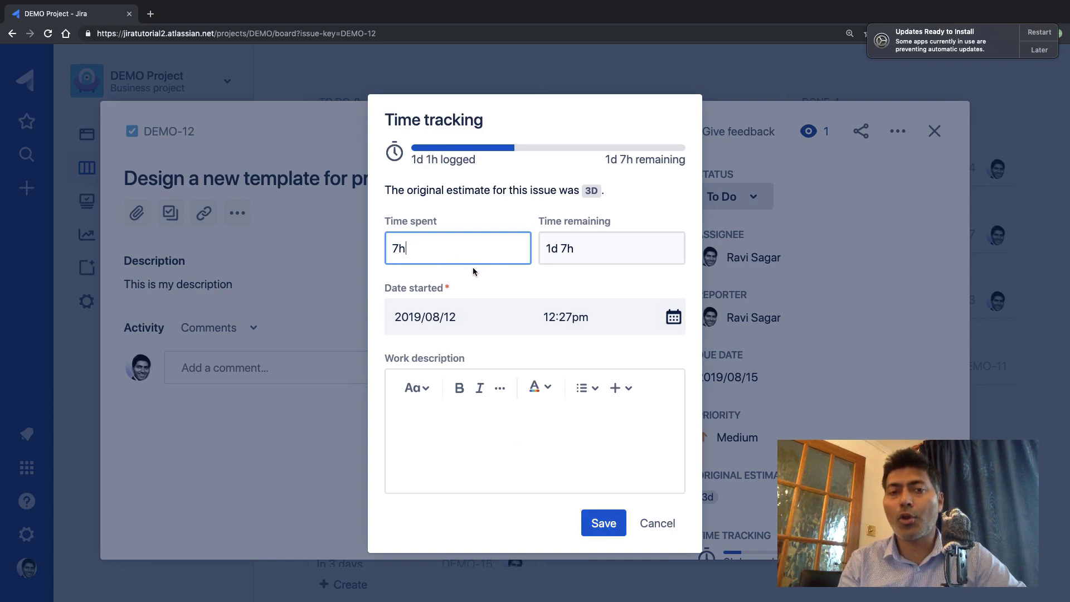
click(602, 523)
scroll(630, 415, down, 3)
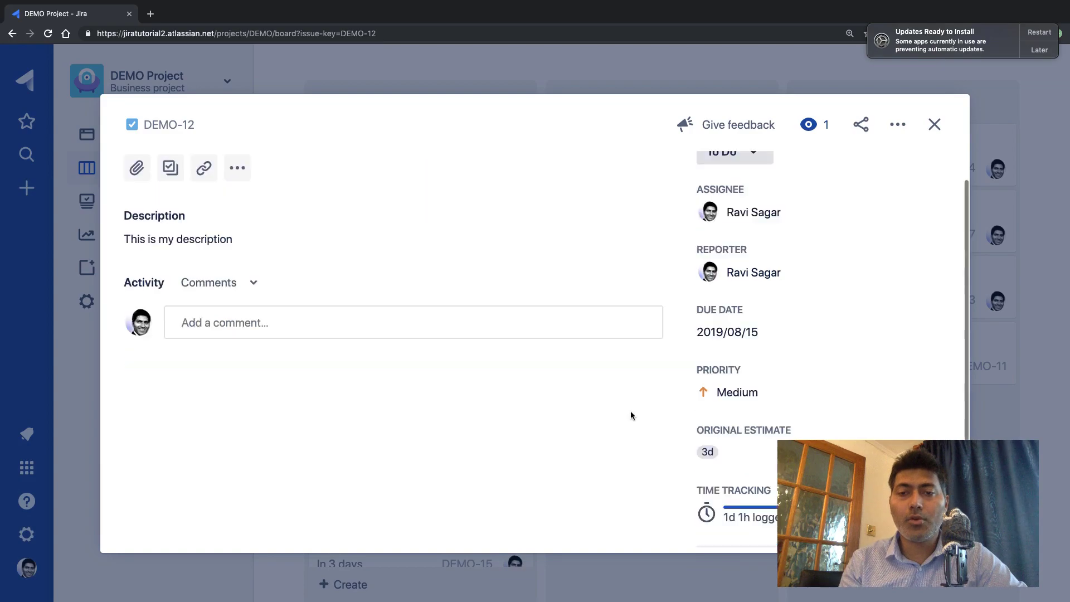
scroll(630, 415, up, 2)
scroll(630, 415, up, 1)
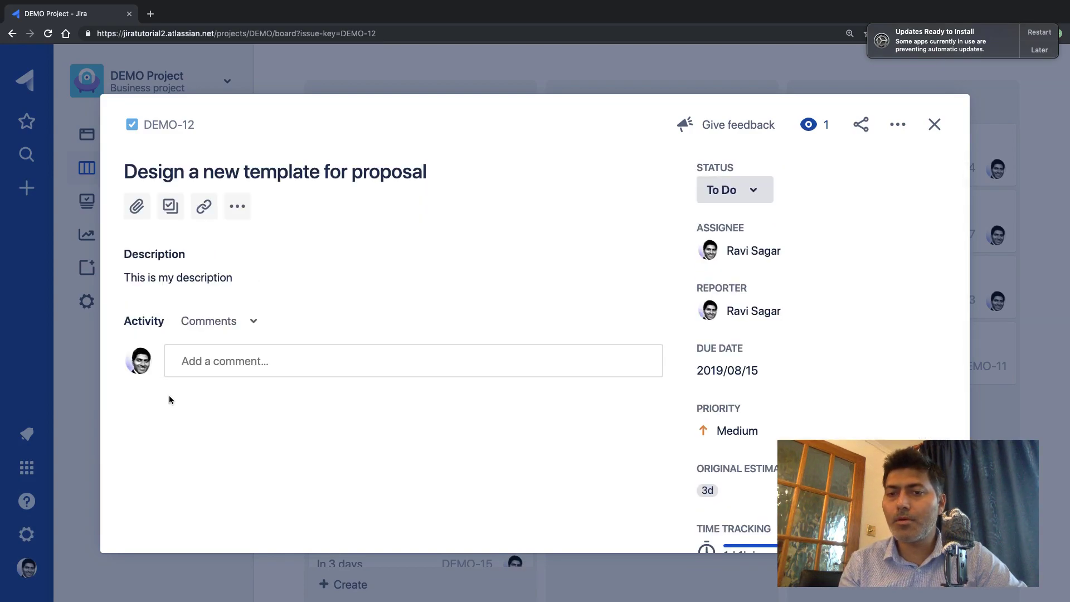
Show the work log in the proposal task's activity to review the logged entries, and close the task
click(254, 326)
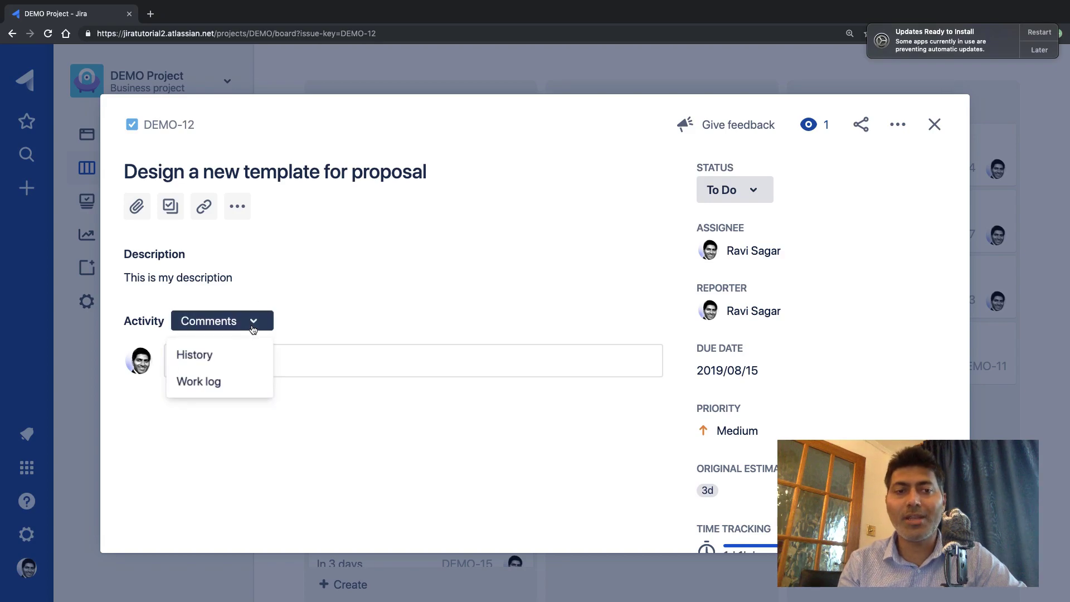
click(360, 311)
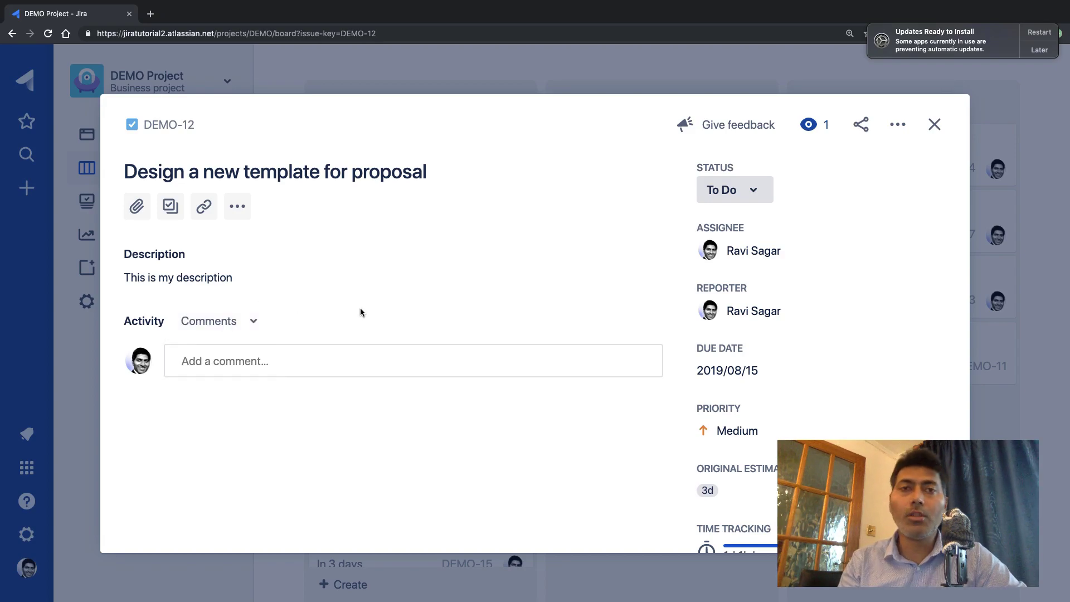
click(255, 322)
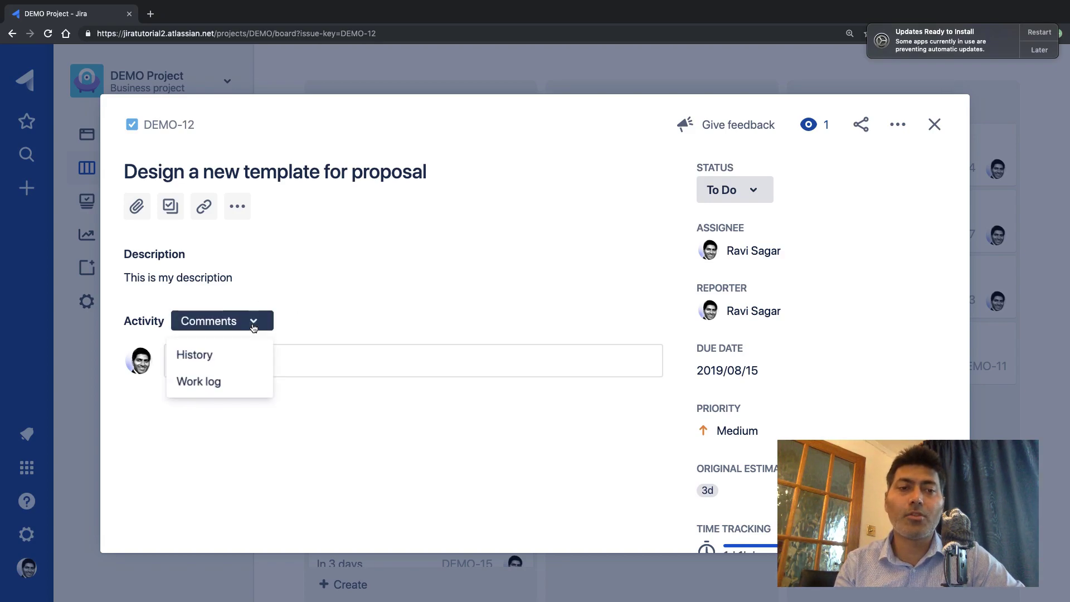
click(212, 385)
scroll(211, 385, down, 2)
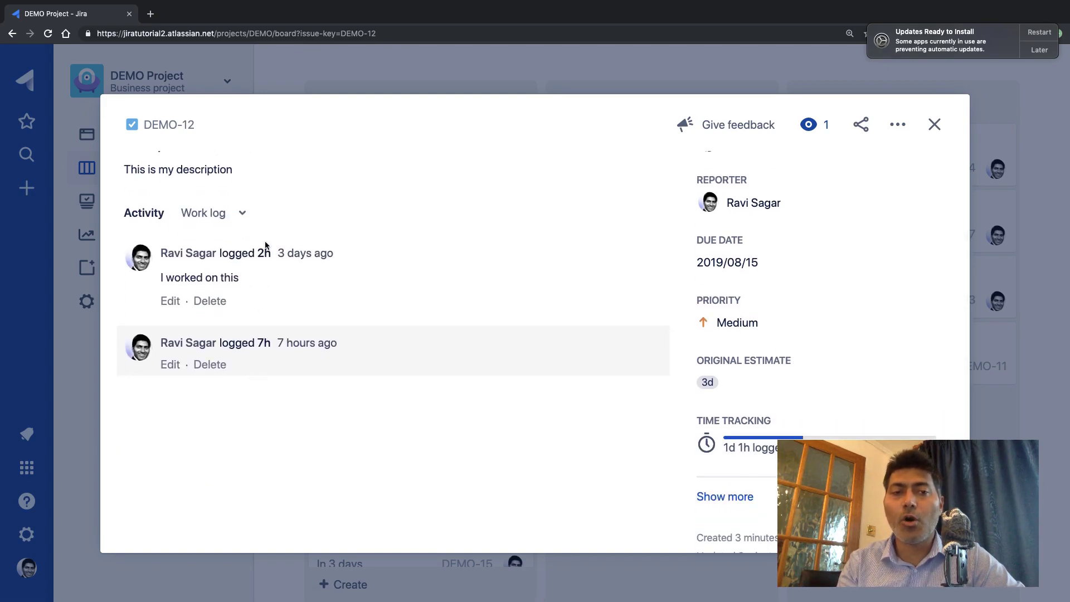
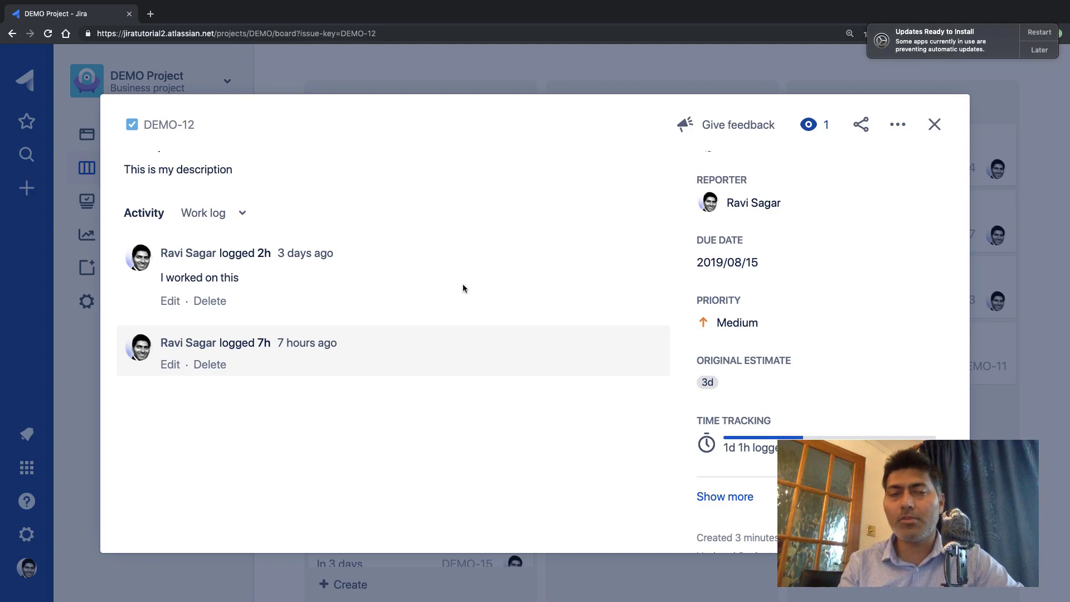
click(935, 124)
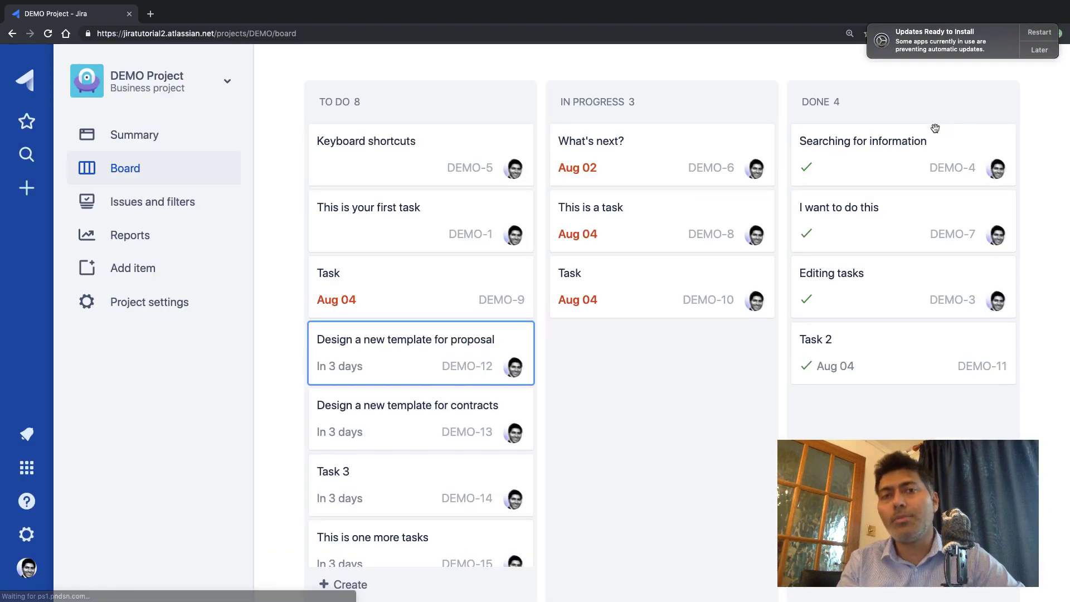
Log 1d of work on the task "Design a new template for contracts" and return to the board
click(412, 441)
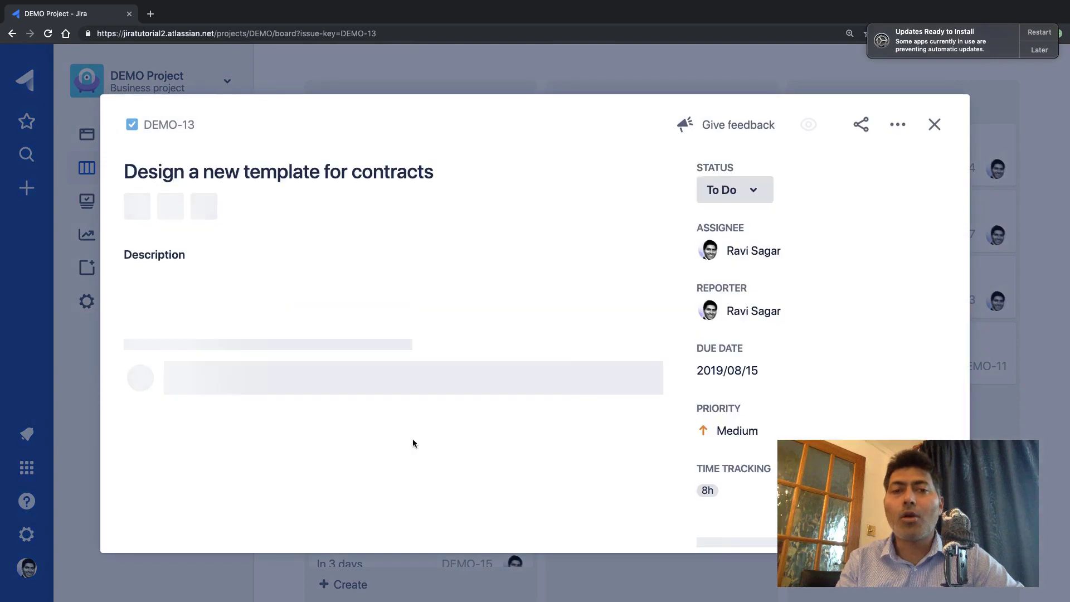
click(897, 124)
click(827, 175)
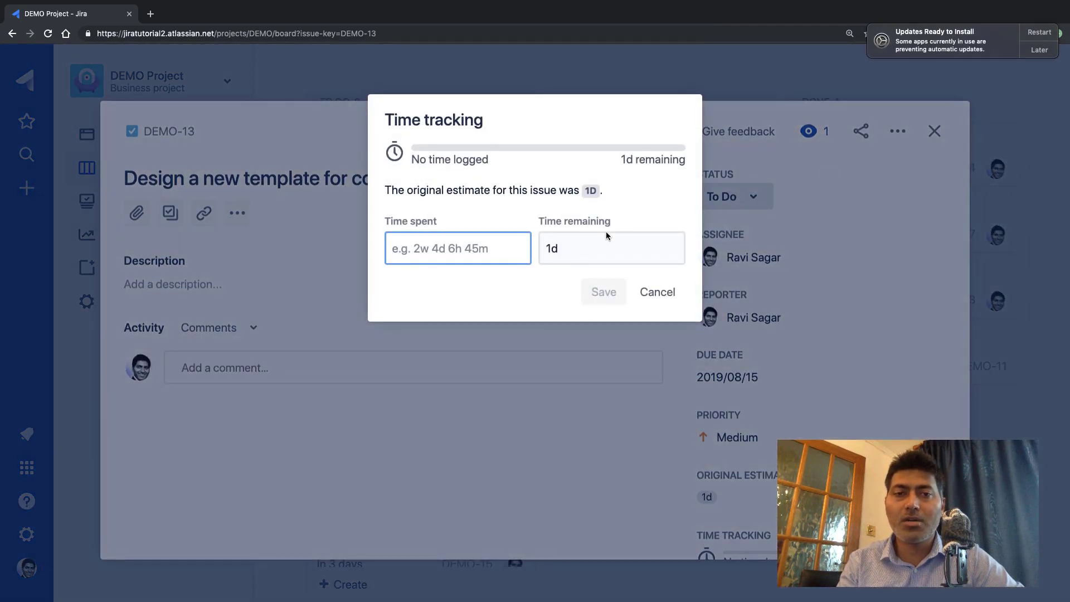
text(7)
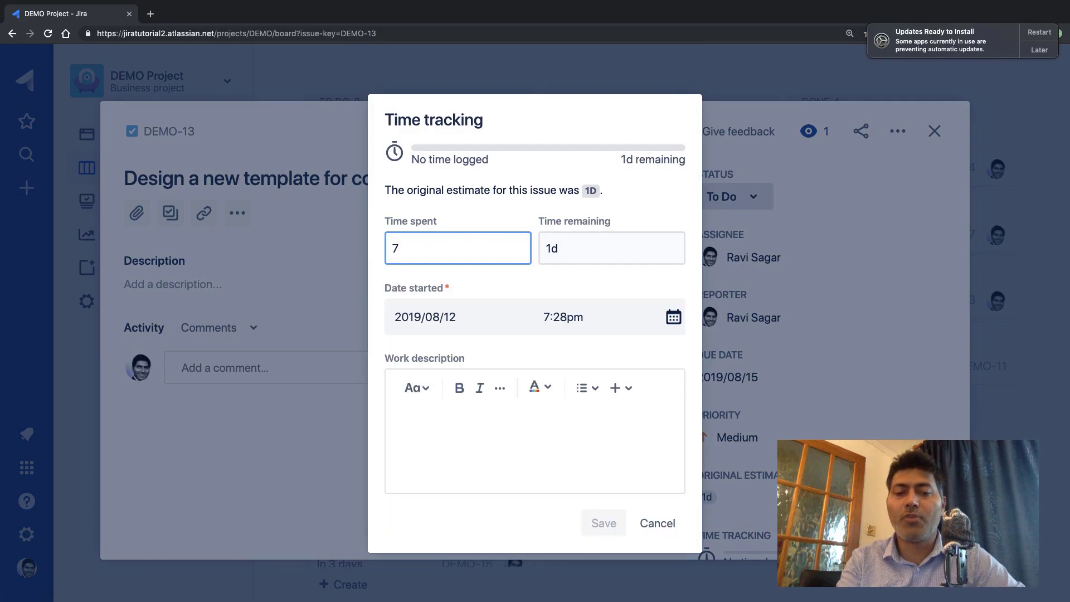
key(BackSpace)
text(1d)
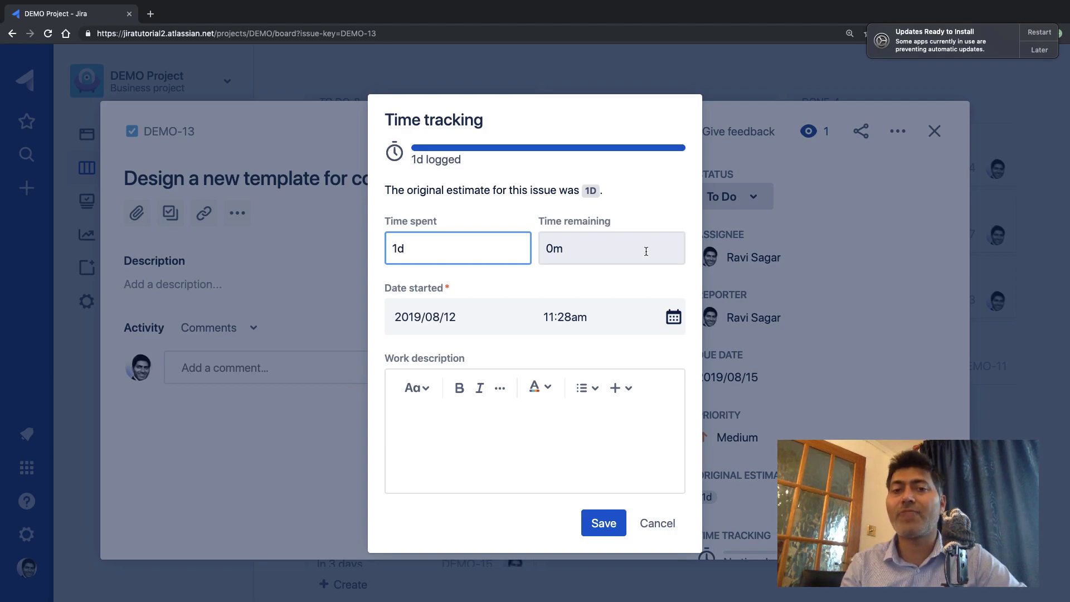
click(603, 522)
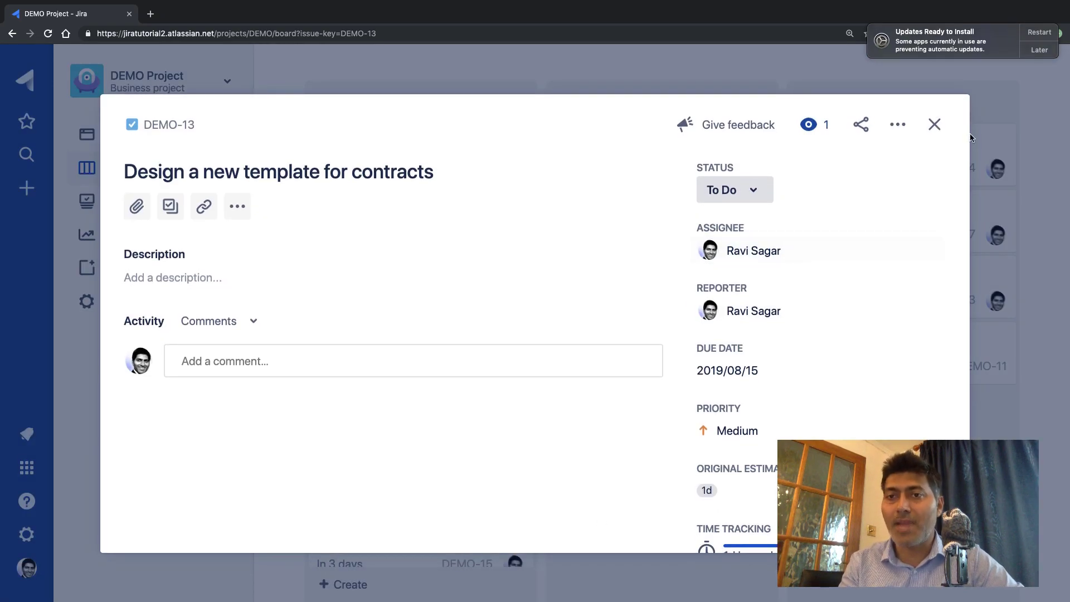
click(934, 124)
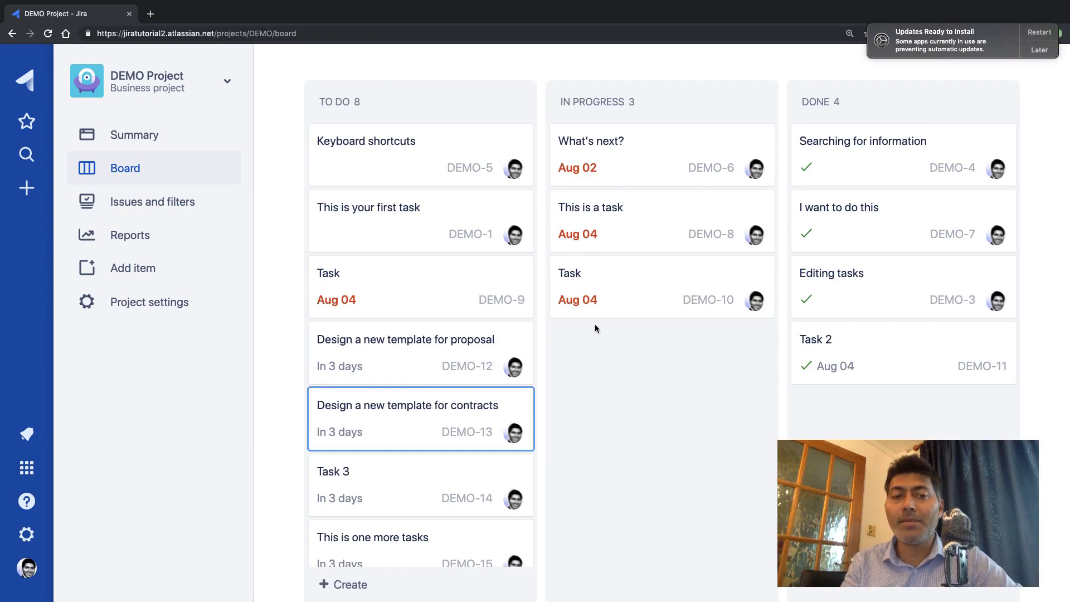
Log 4d 4h of work on Task 3, with a space between the two time units
click(401, 500)
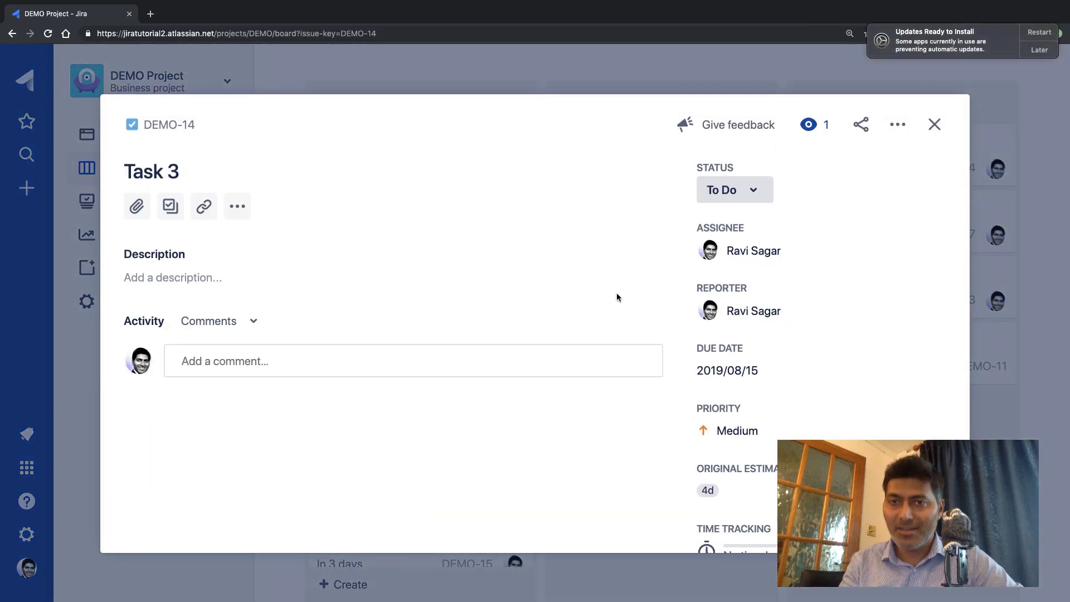
click(898, 126)
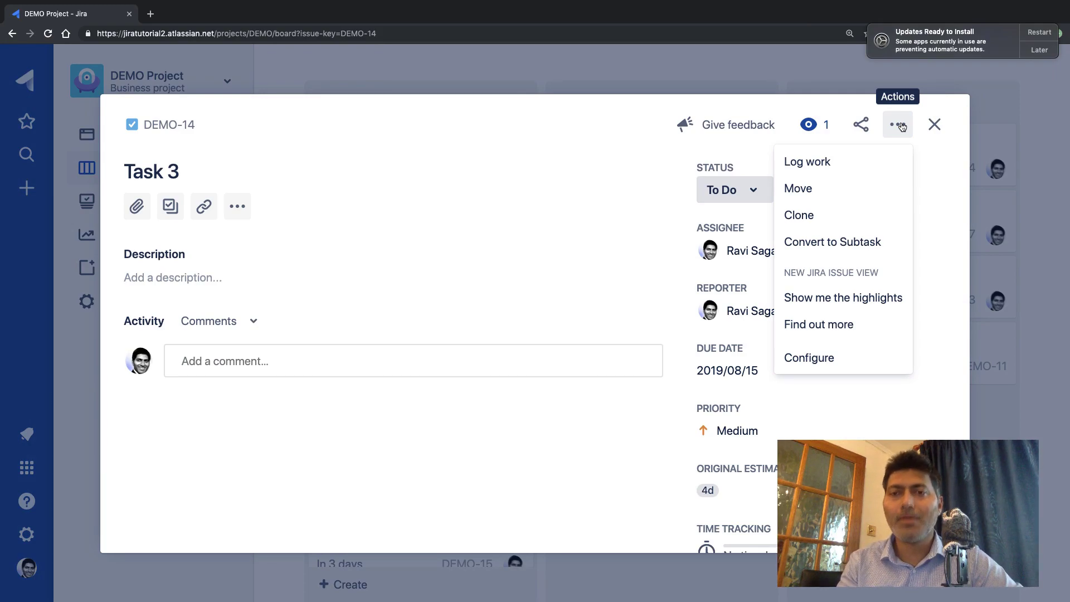
click(837, 168)
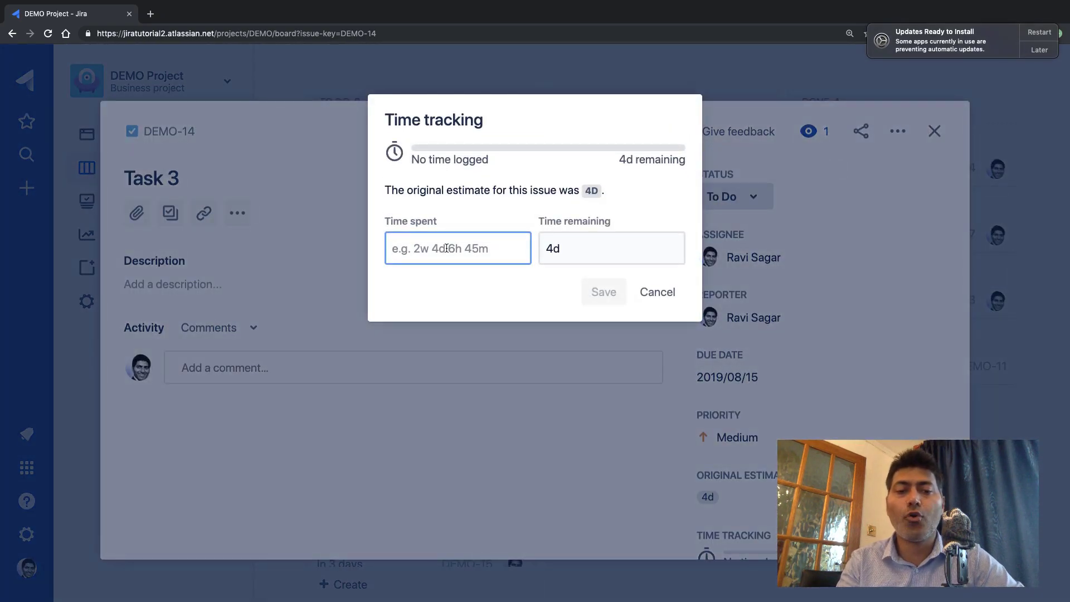
text(4d)
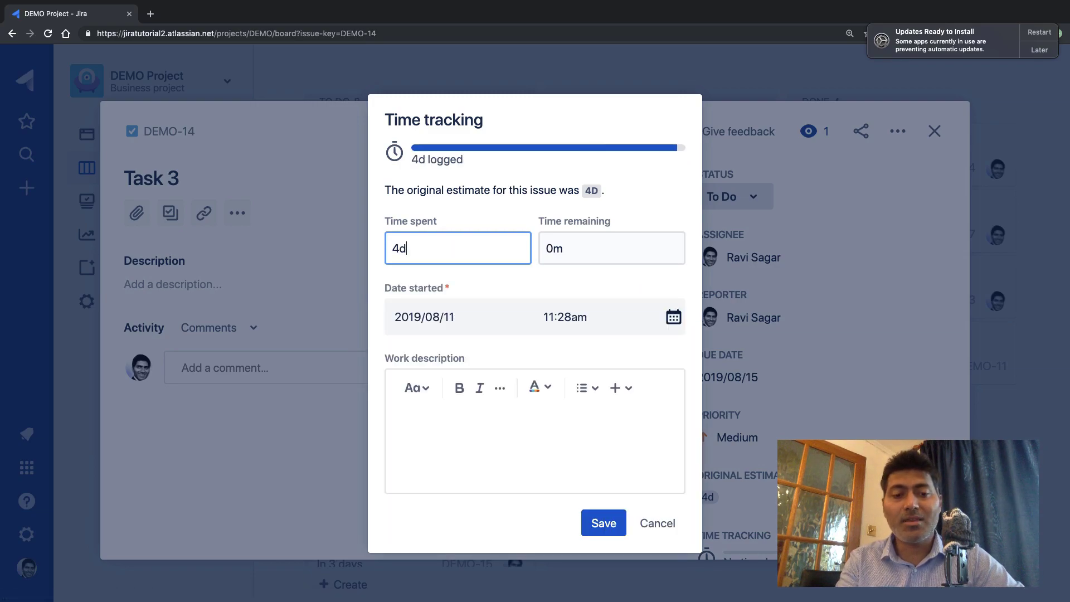
text(4h)
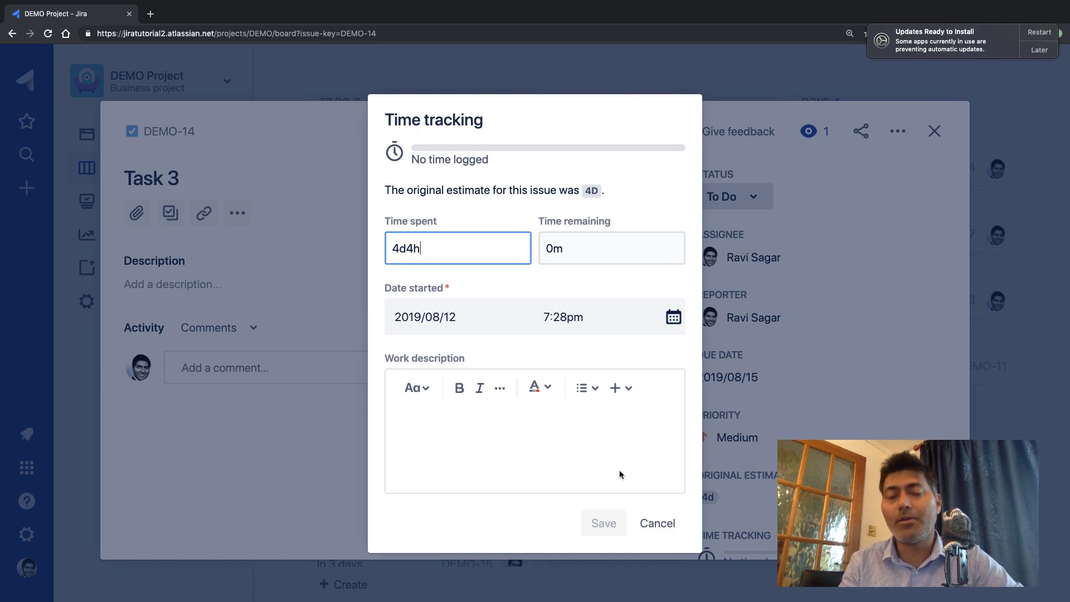
click(514, 420)
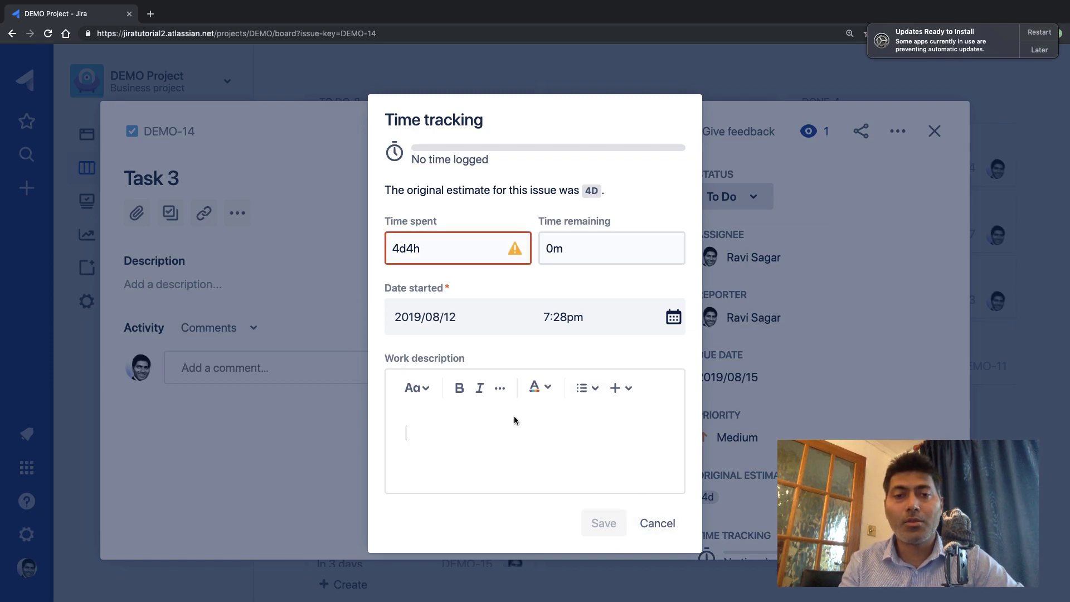
click(406, 251)
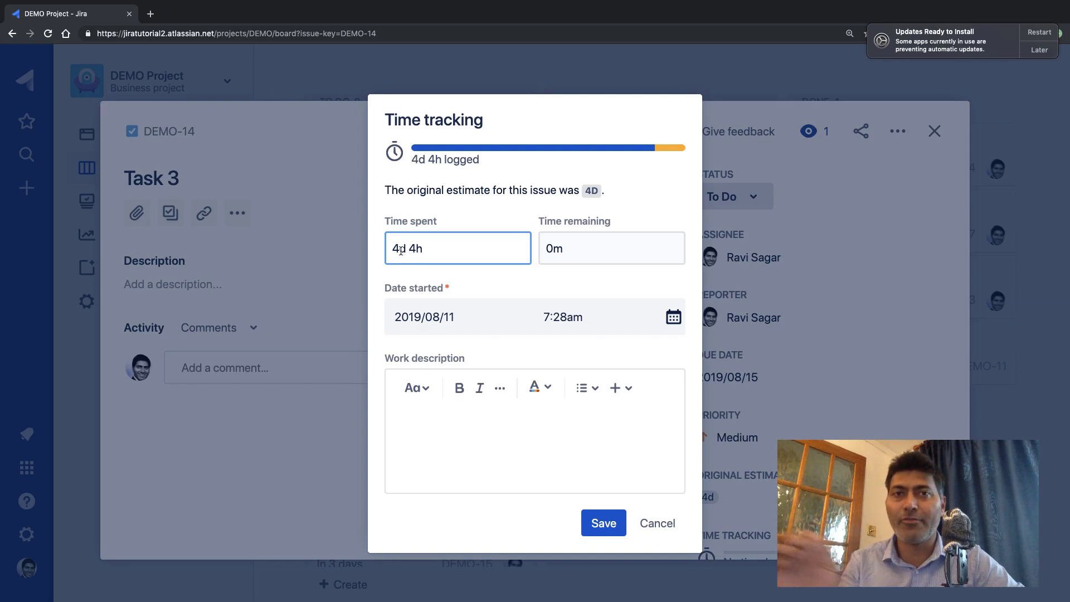
click(602, 527)
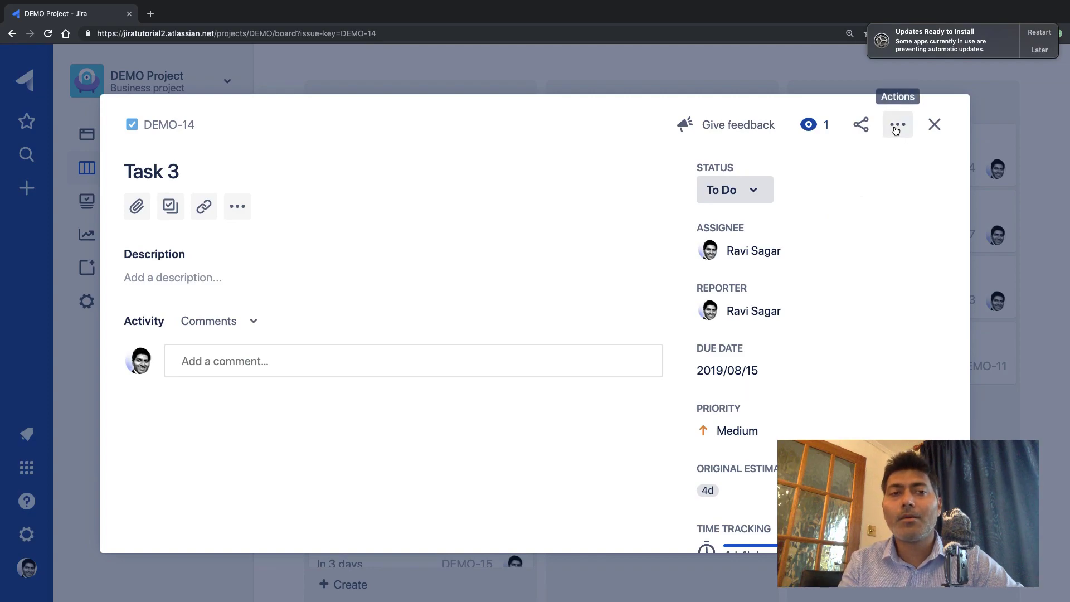
Close Task 3 and log 1h of work on the task "This is one more tasks", with the start date 7 August 2019
click(935, 125)
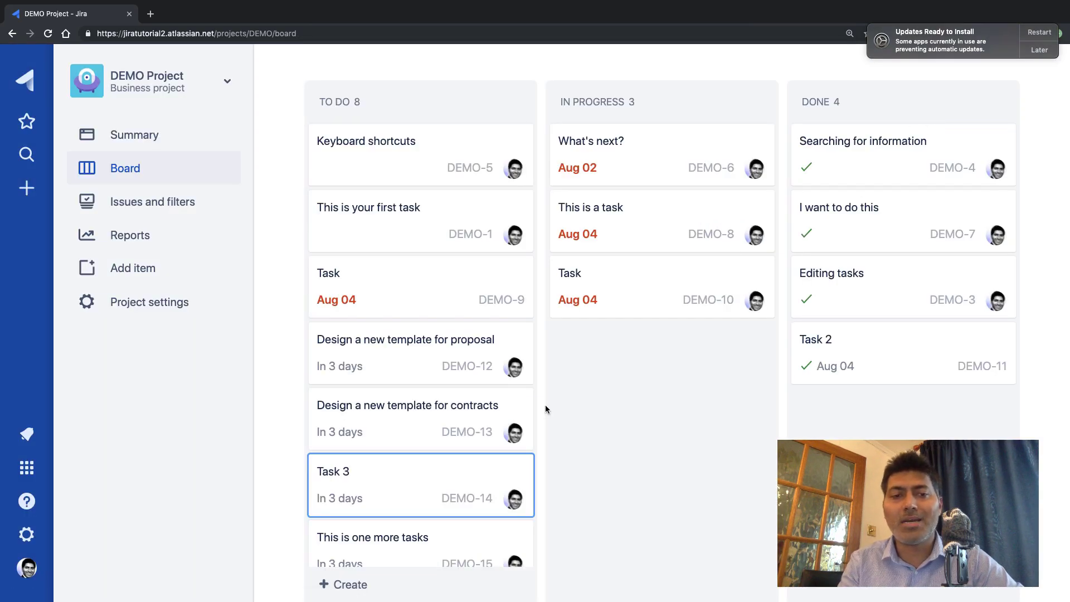
scroll(545, 404, down, 3)
click(416, 453)
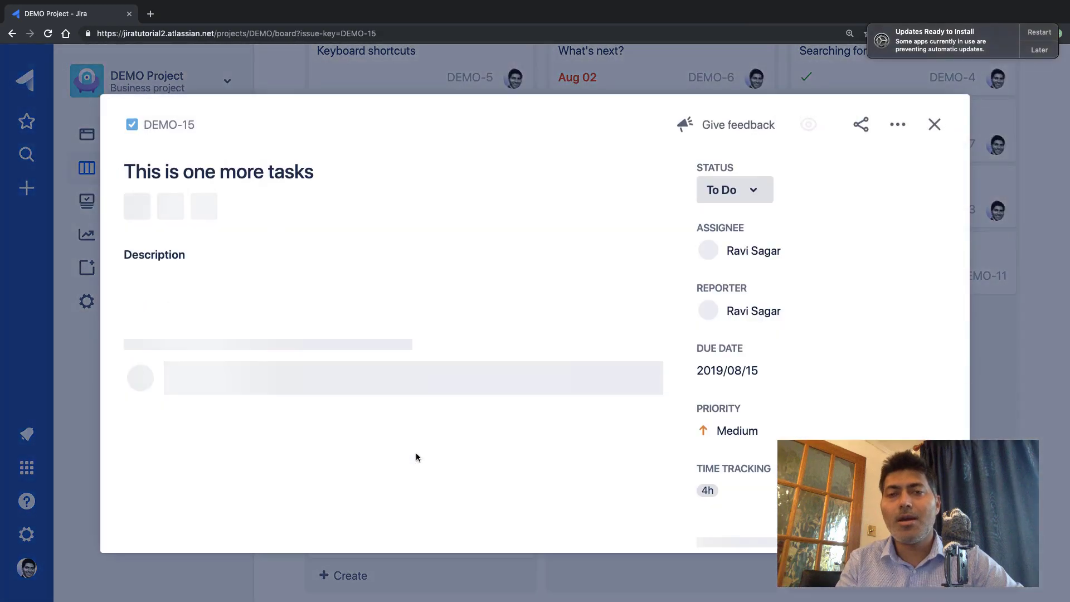
click(904, 132)
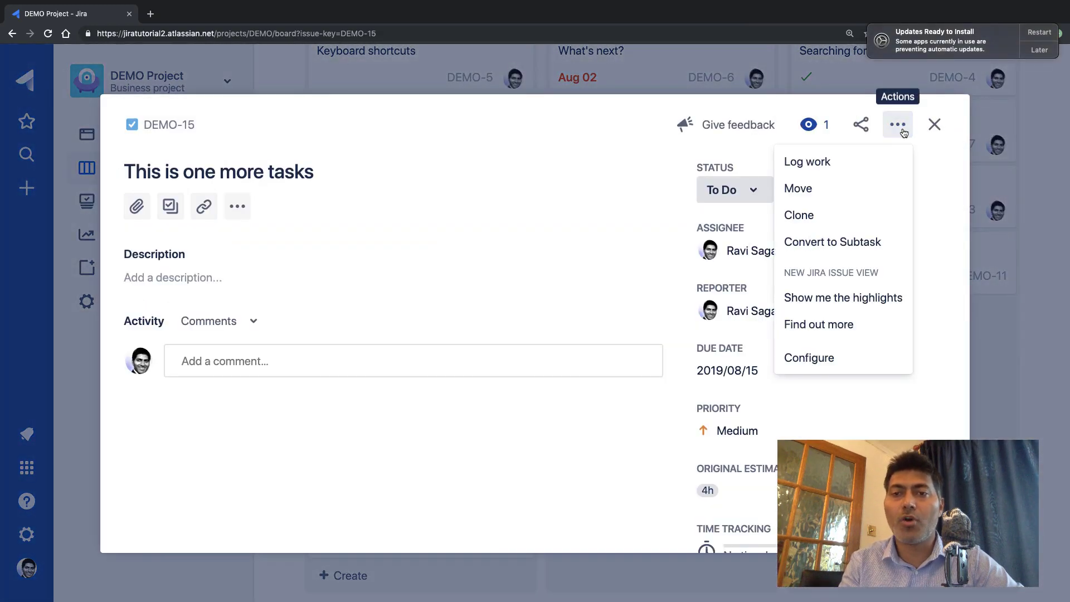
click(855, 162)
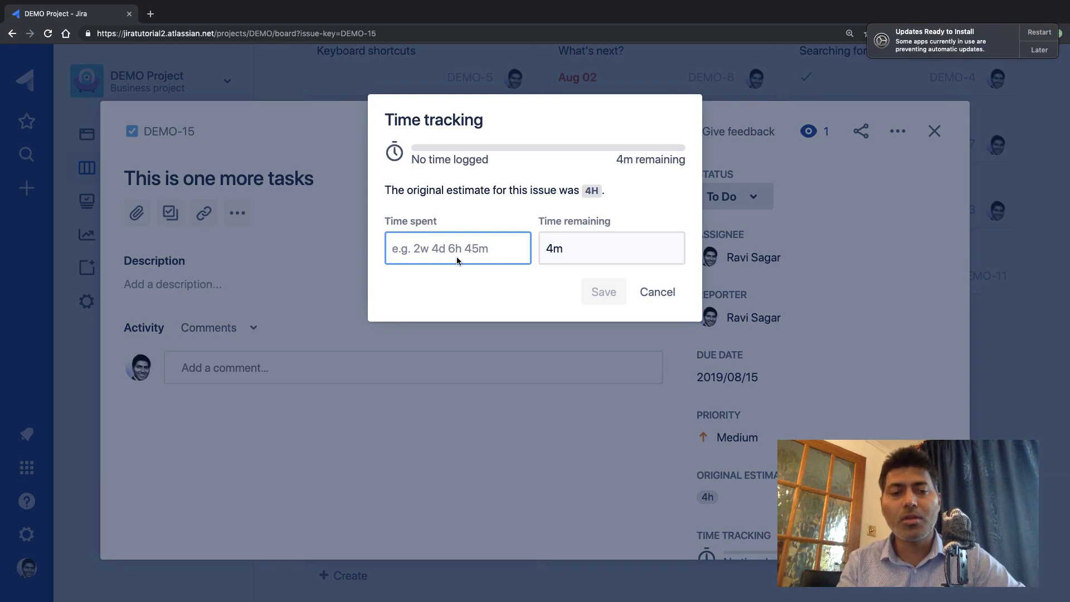
text(1h)
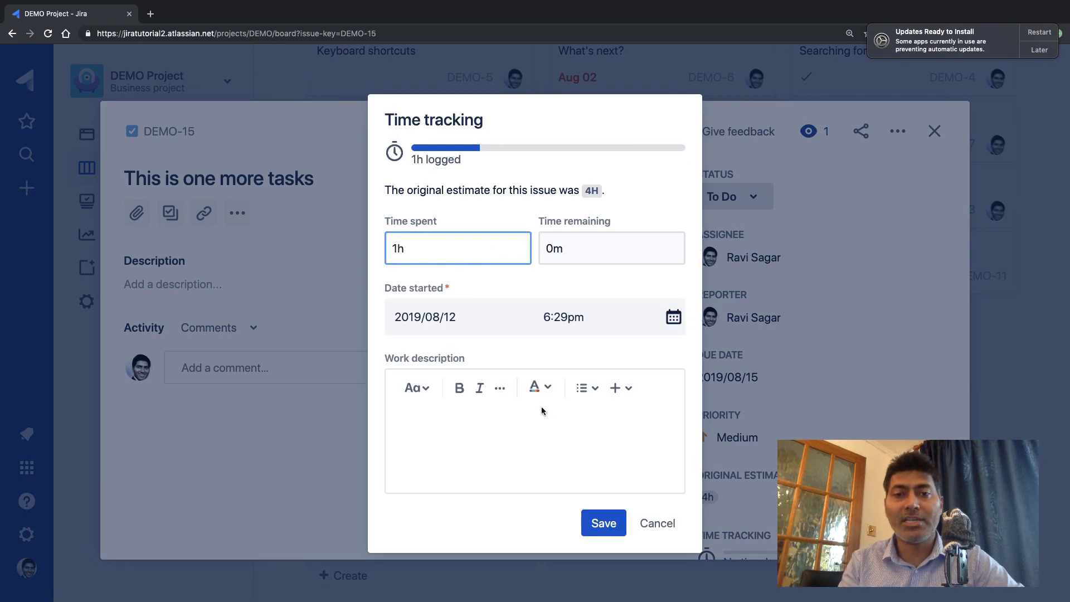
click(439, 326)
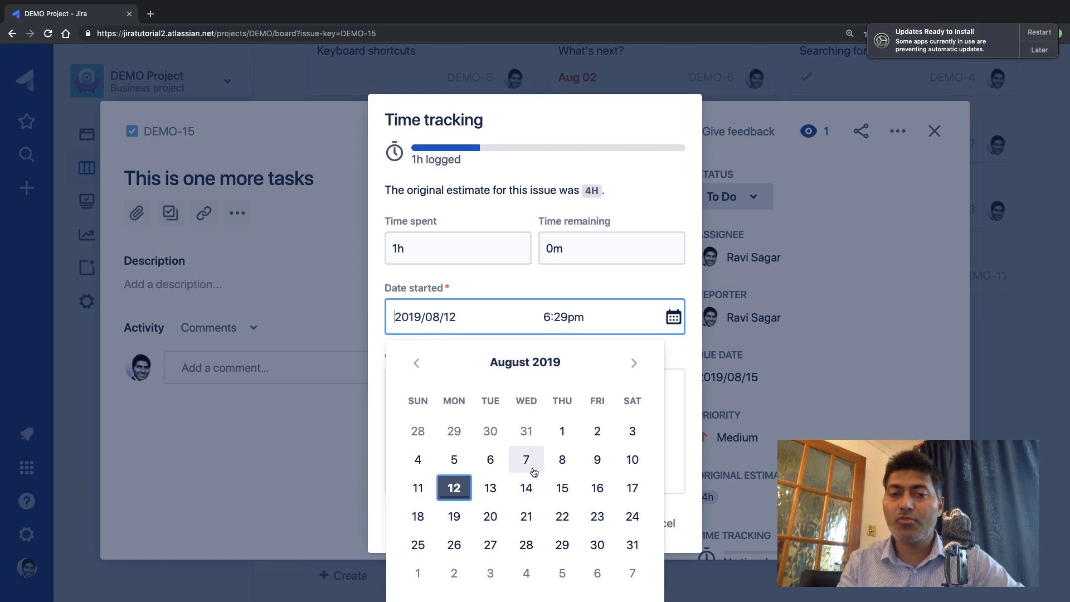
click(526, 459)
click(604, 526)
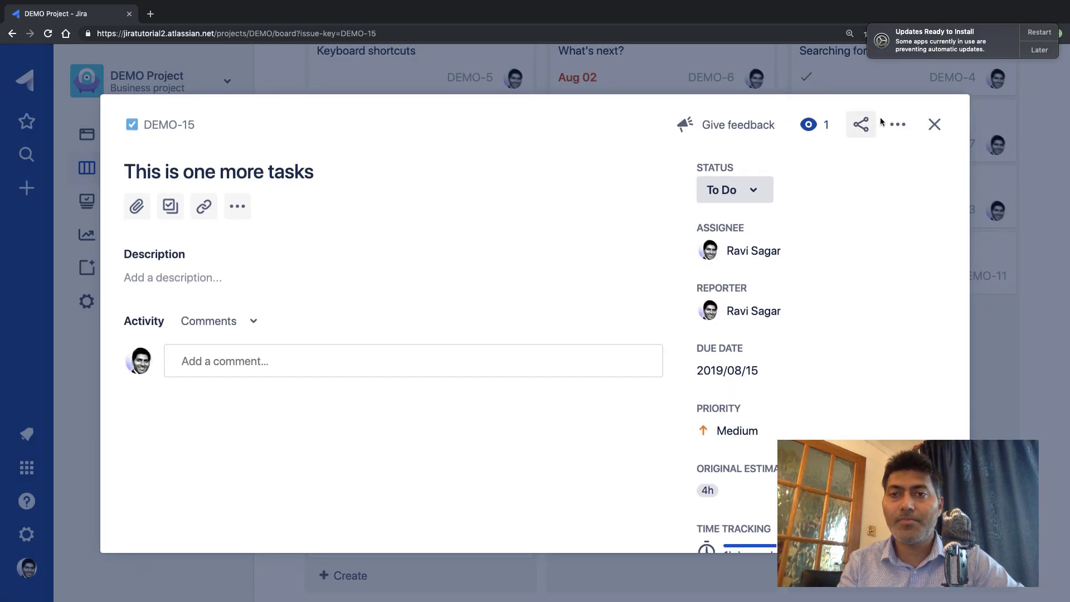
Log another 3h of work on the same task, also dated 7 August 2019
click(897, 124)
click(840, 167)
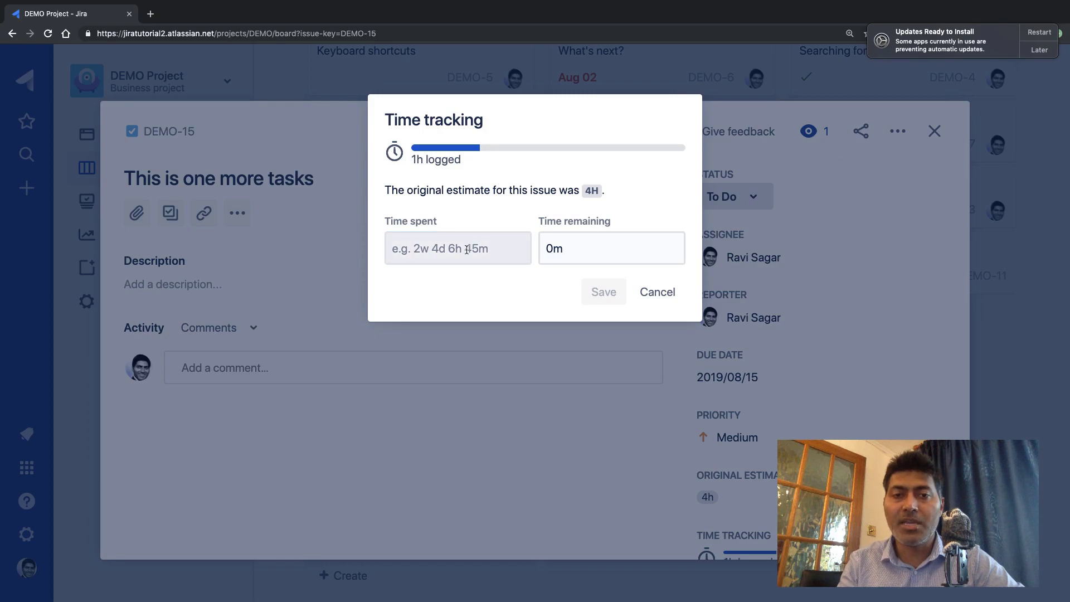
click(424, 244)
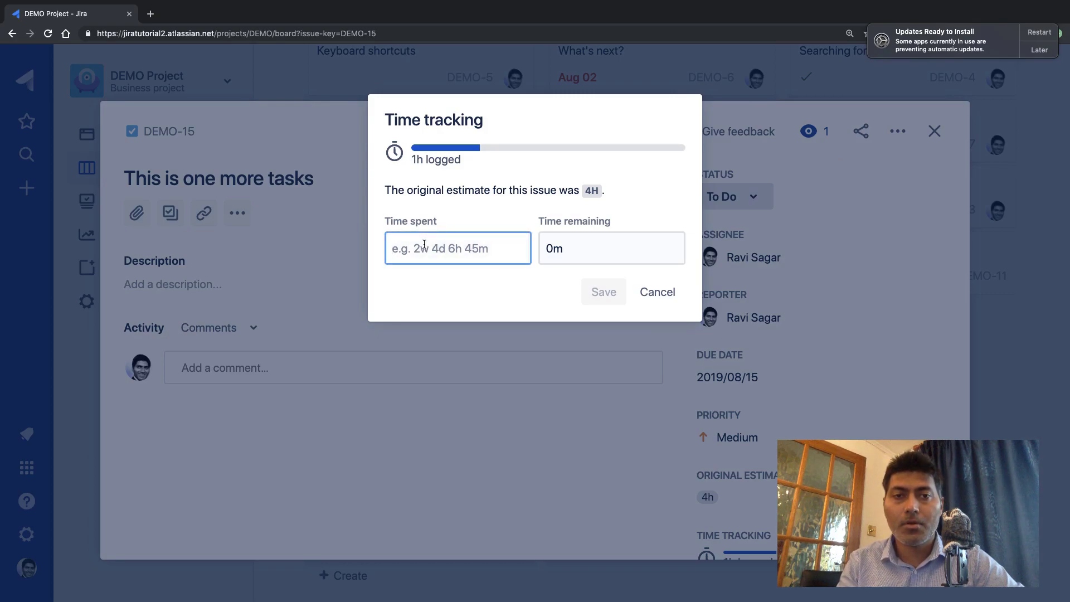
text(3h)
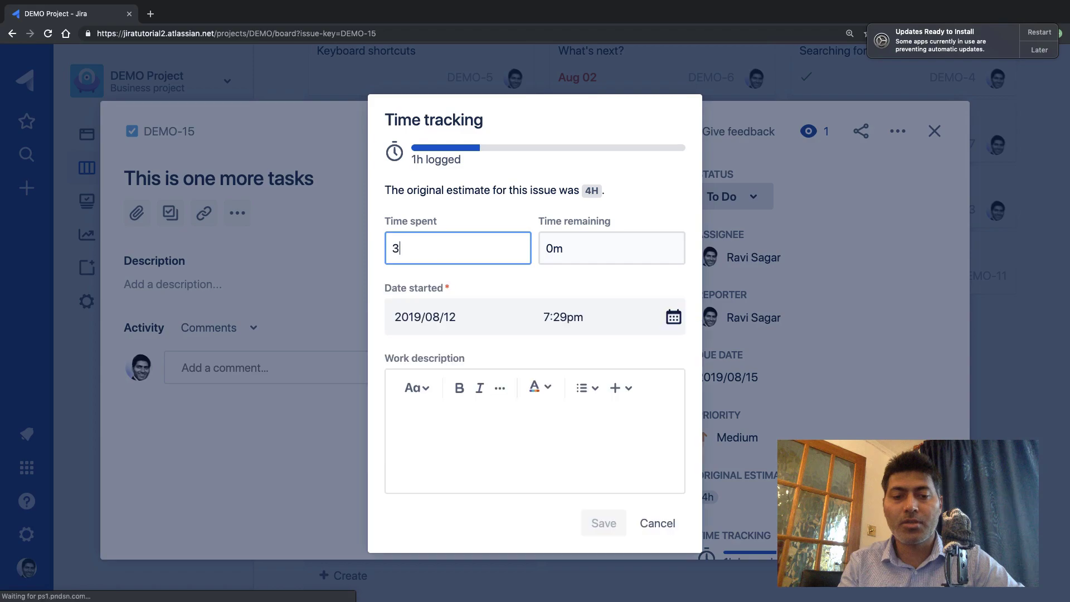
click(441, 325)
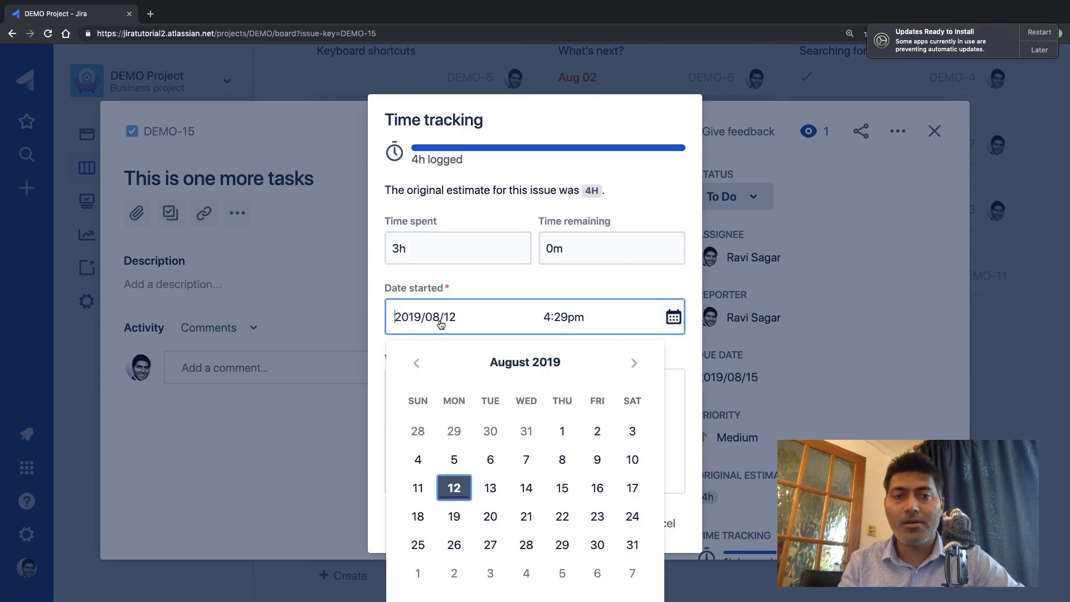
click(521, 470)
click(607, 524)
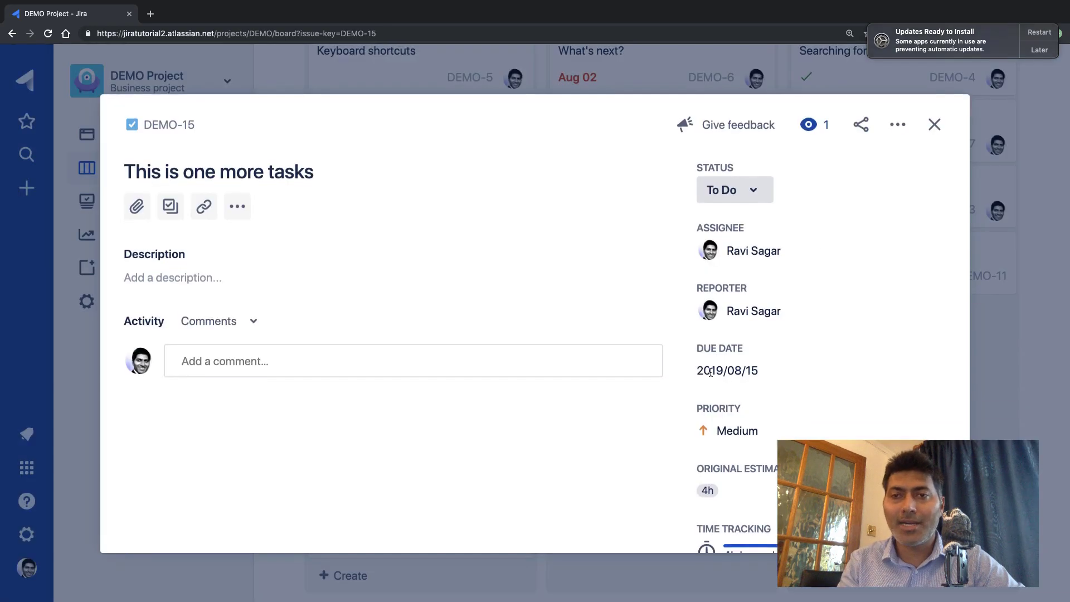
Log a further 1h of work on this task, keeping the default start date
click(898, 130)
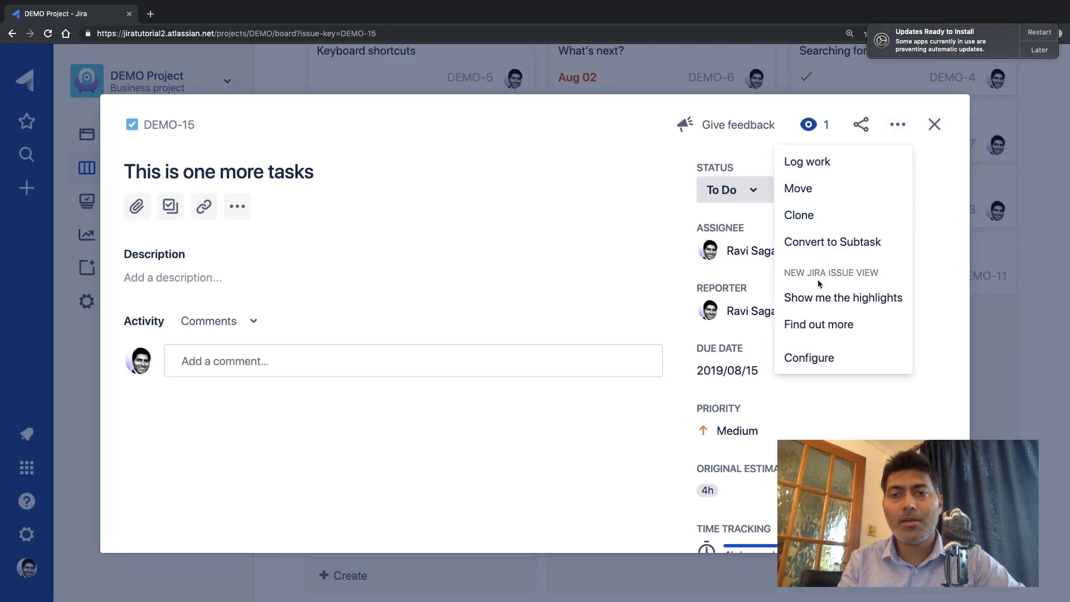
click(835, 167)
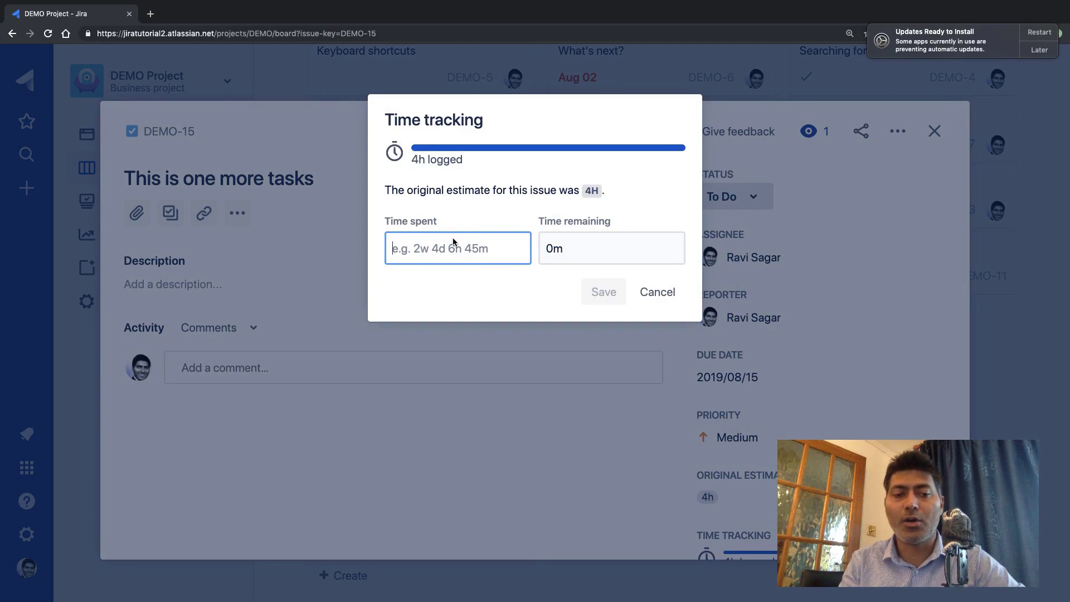
text(1h)
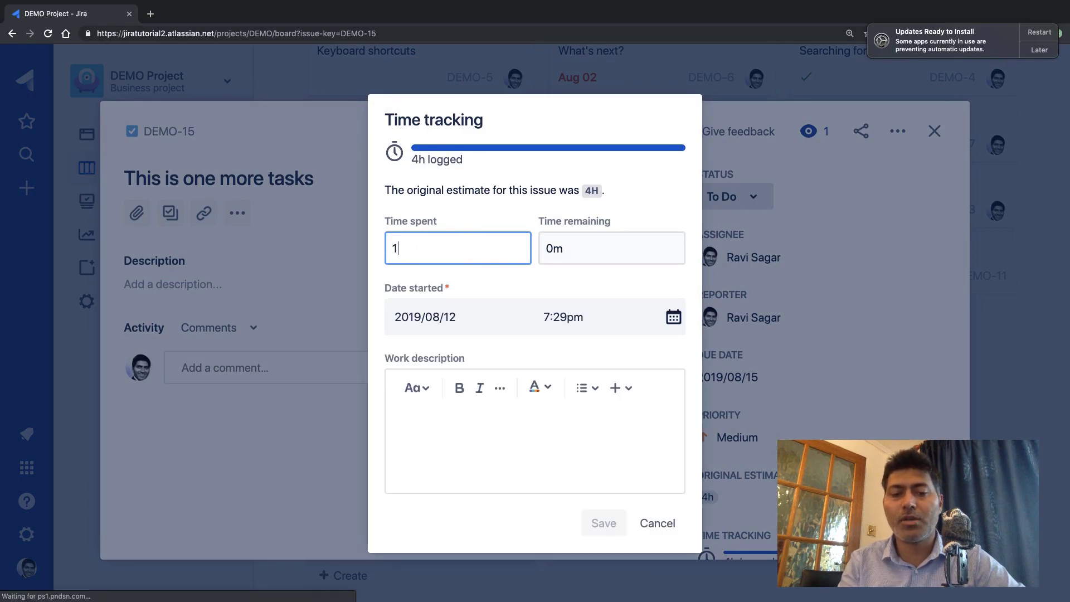
click(452, 319)
click(452, 319)
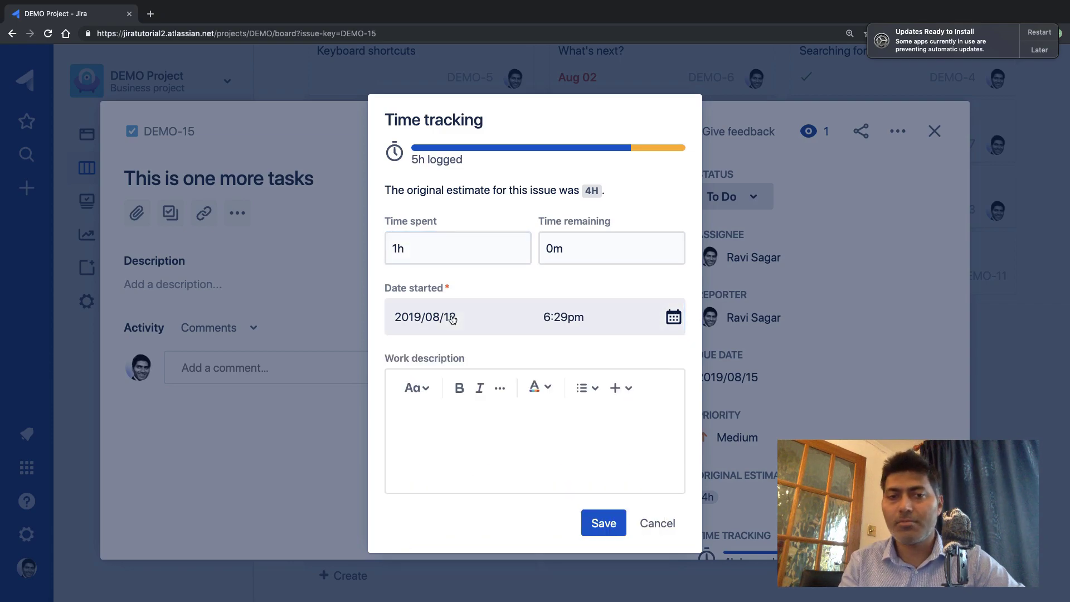
click(595, 525)
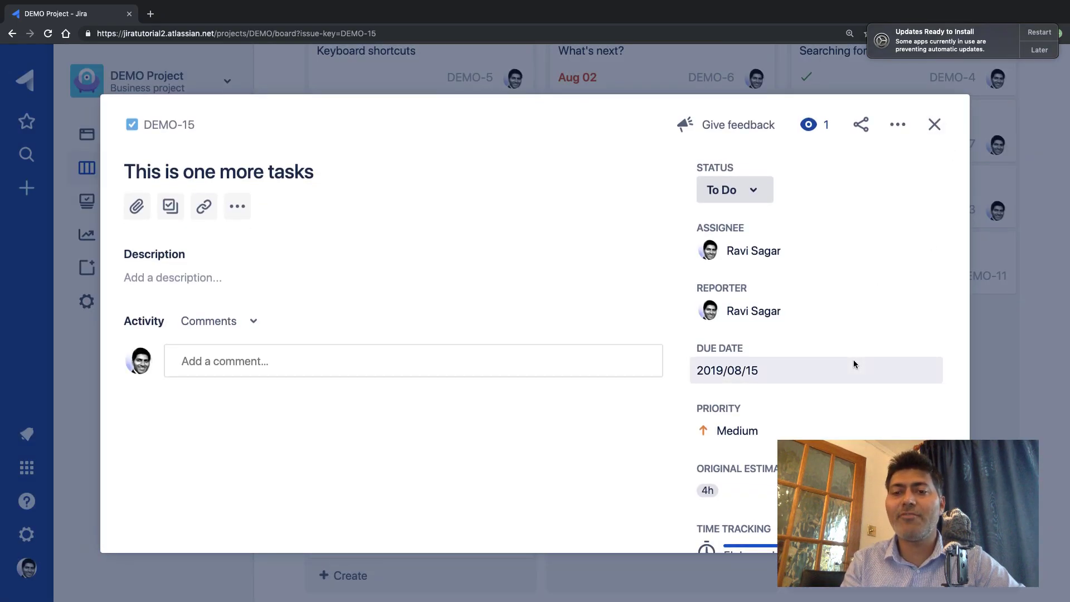
Check the task's time tracking against its estimate, review the work log in its activity, and return to the board
scroll(854, 359, down, 3)
click(722, 464)
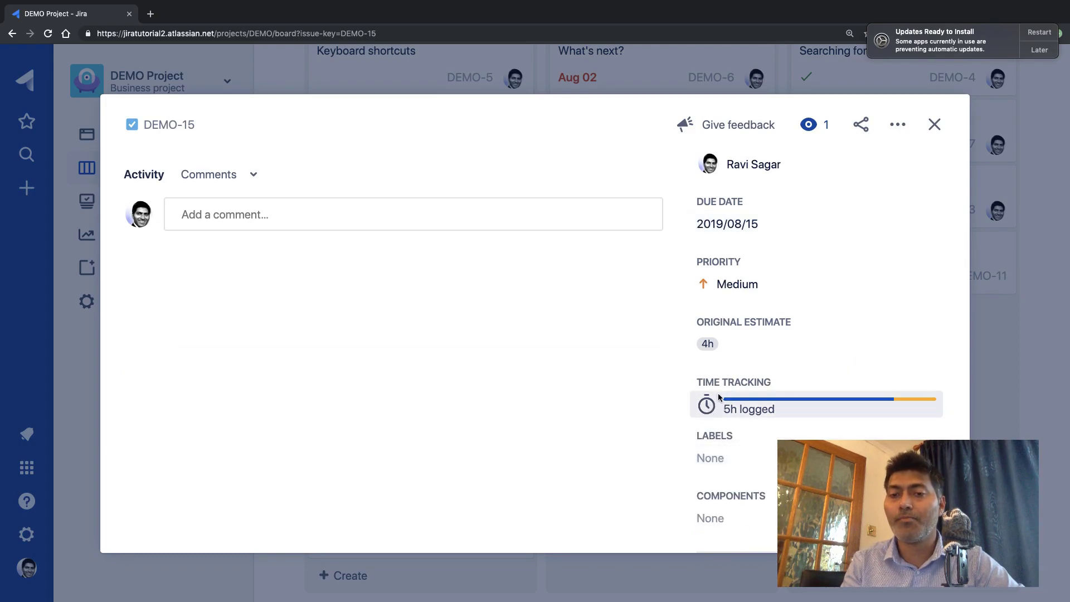
click(796, 404)
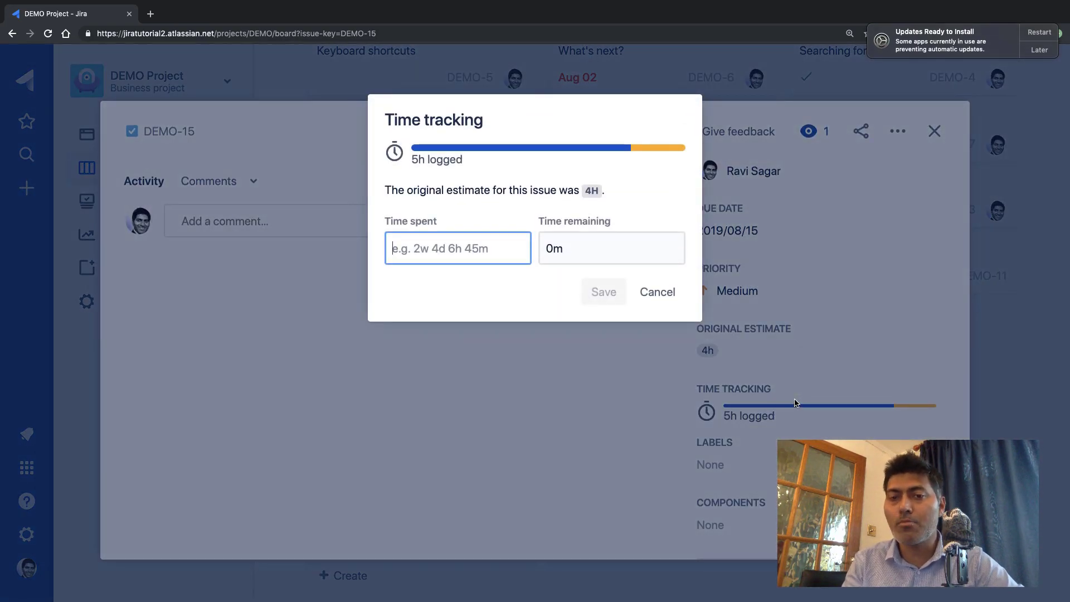
click(796, 402)
click(254, 173)
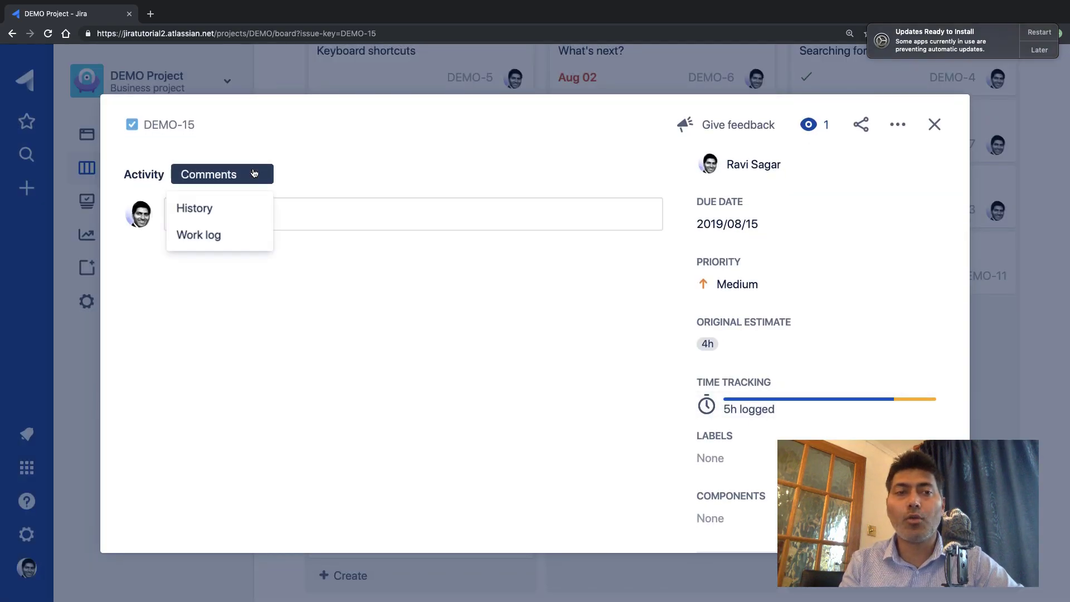
click(209, 233)
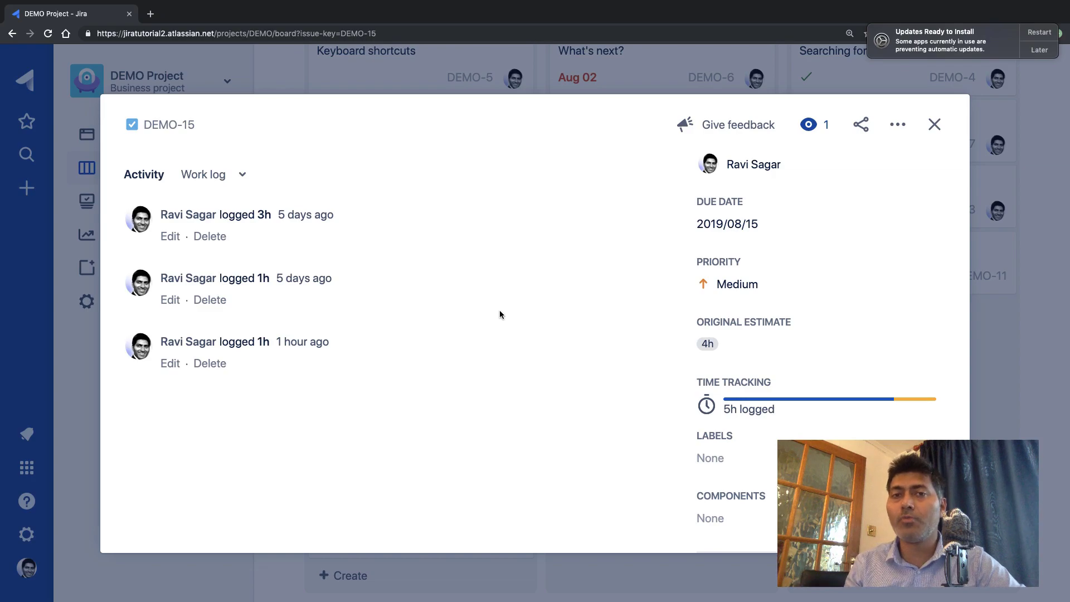
key(Escape)
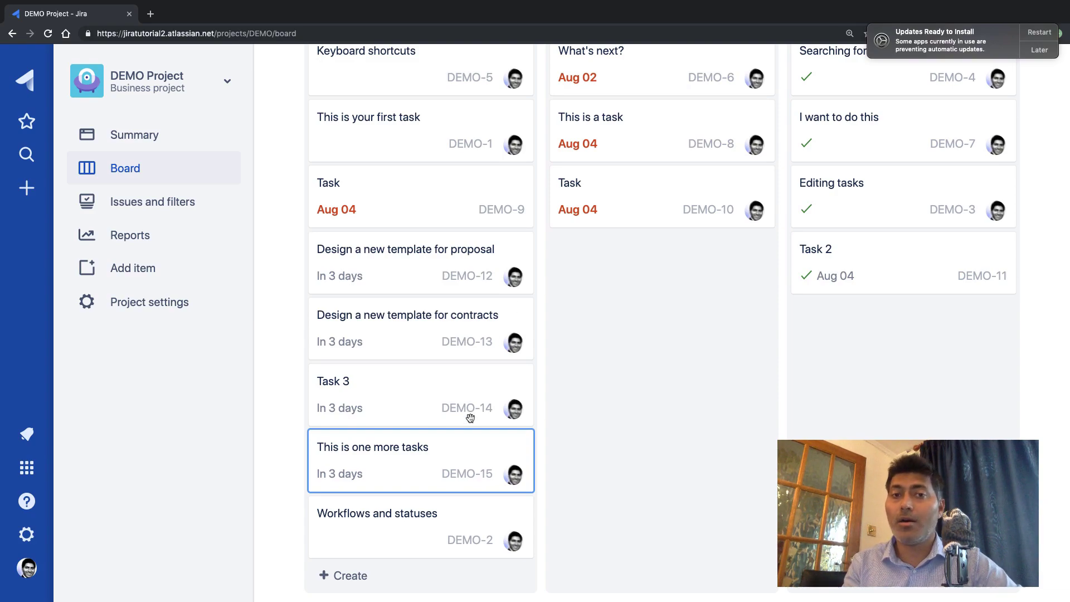
Generate the Time Tracking Report for DEMO Project with no fix version, most completed issues first and all issues included
scroll(470, 418, up, 4)
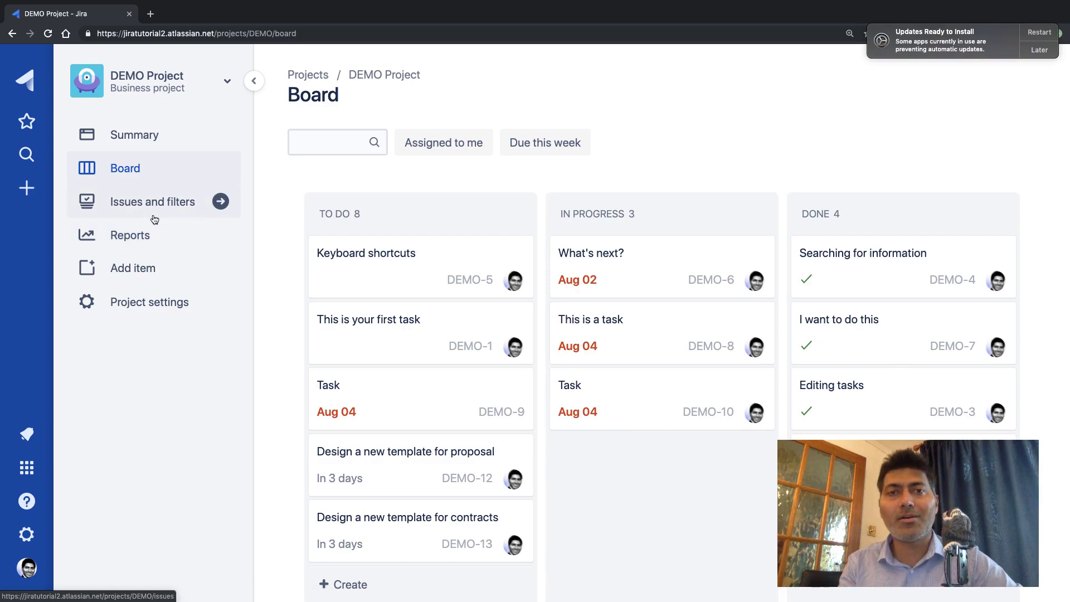
click(140, 240)
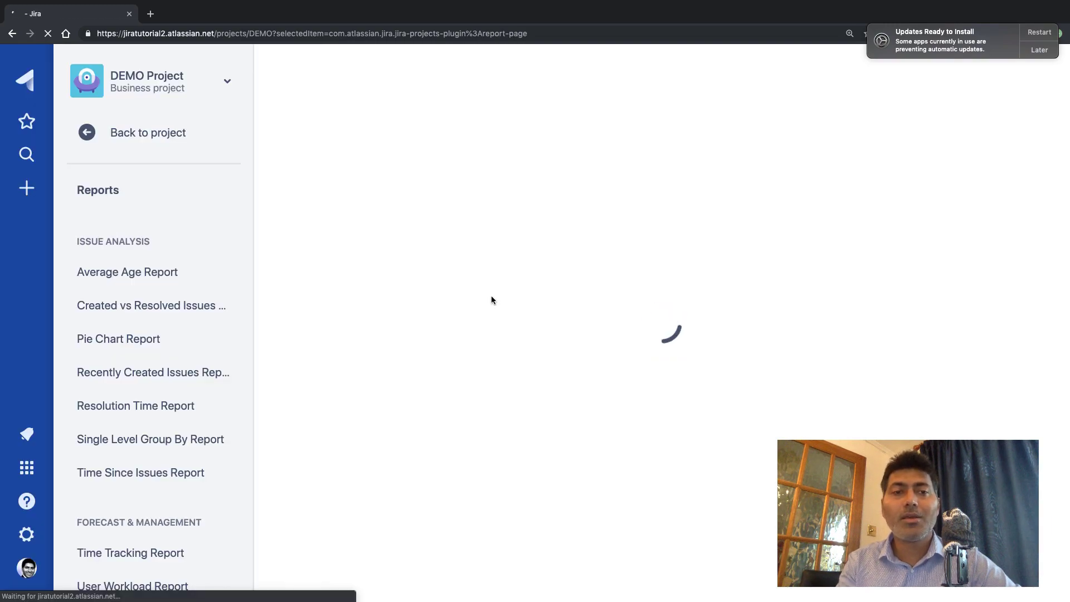
scroll(493, 301, down, 15)
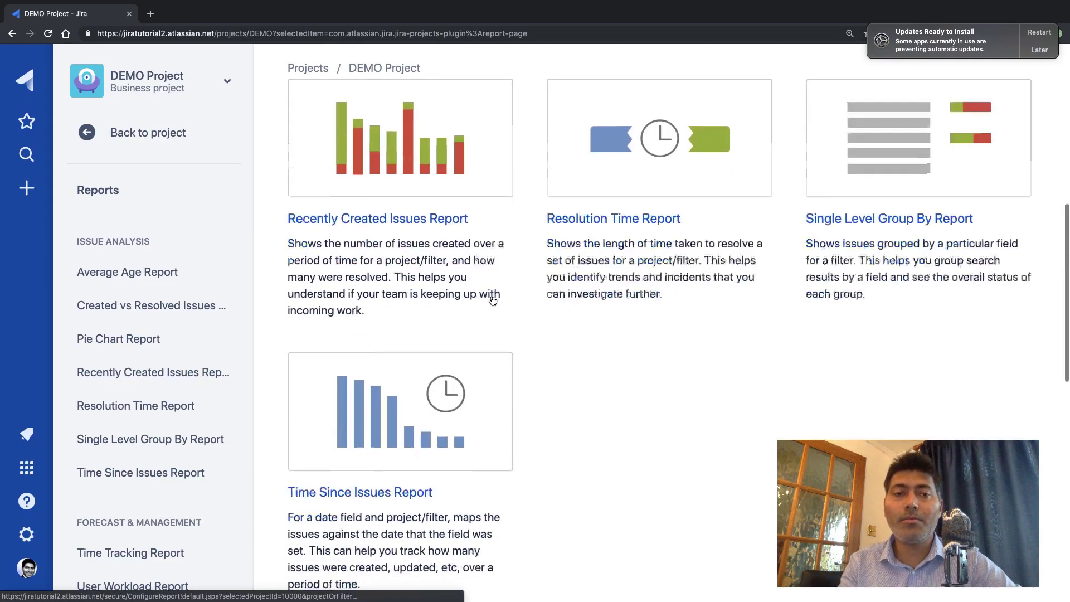
scroll(490, 300, up, 3)
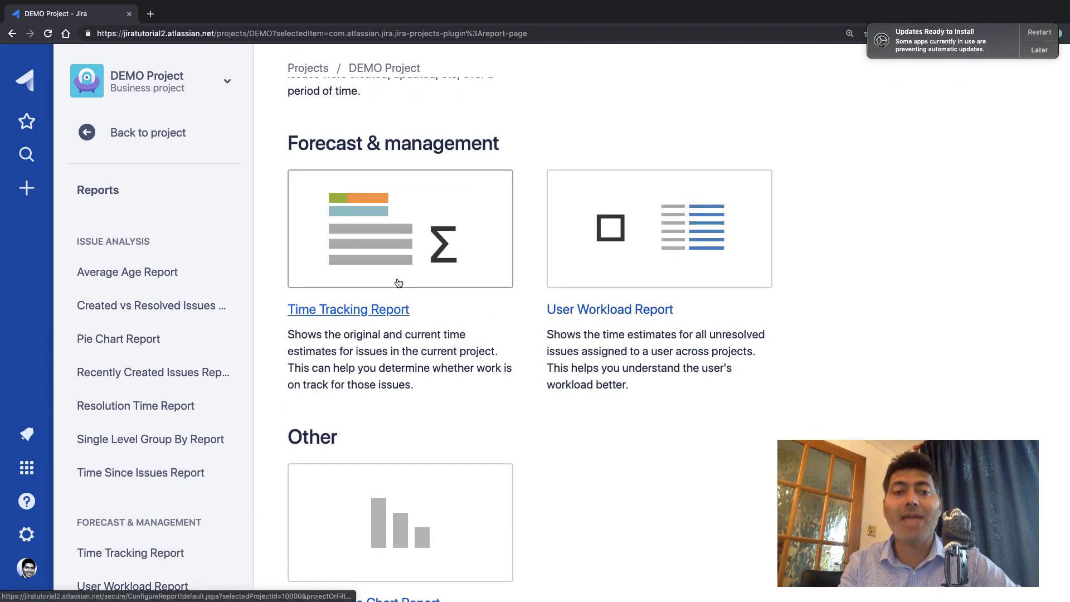
click(384, 247)
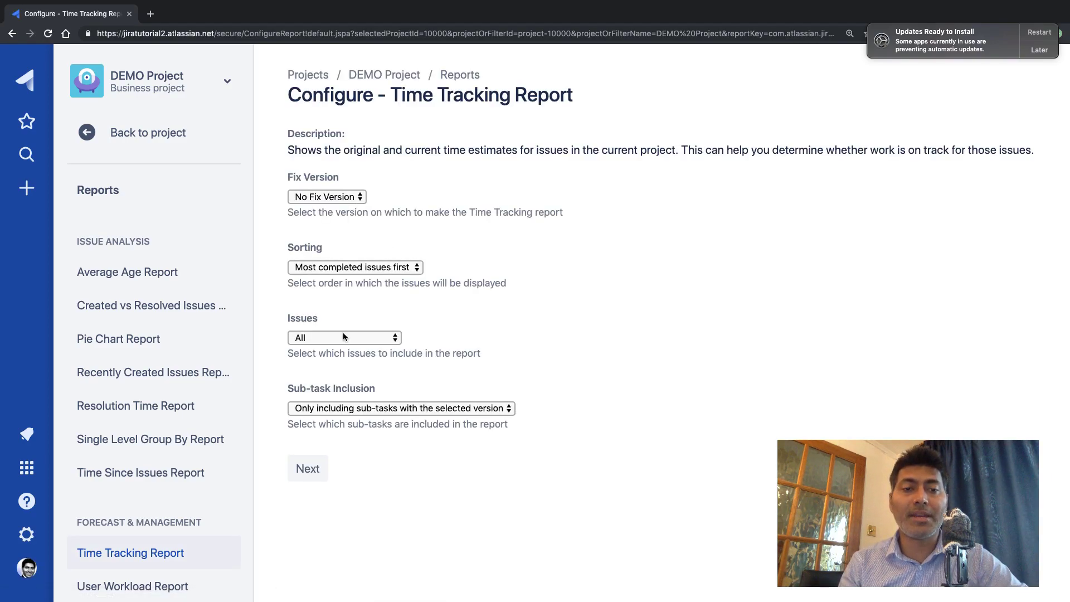
click(313, 468)
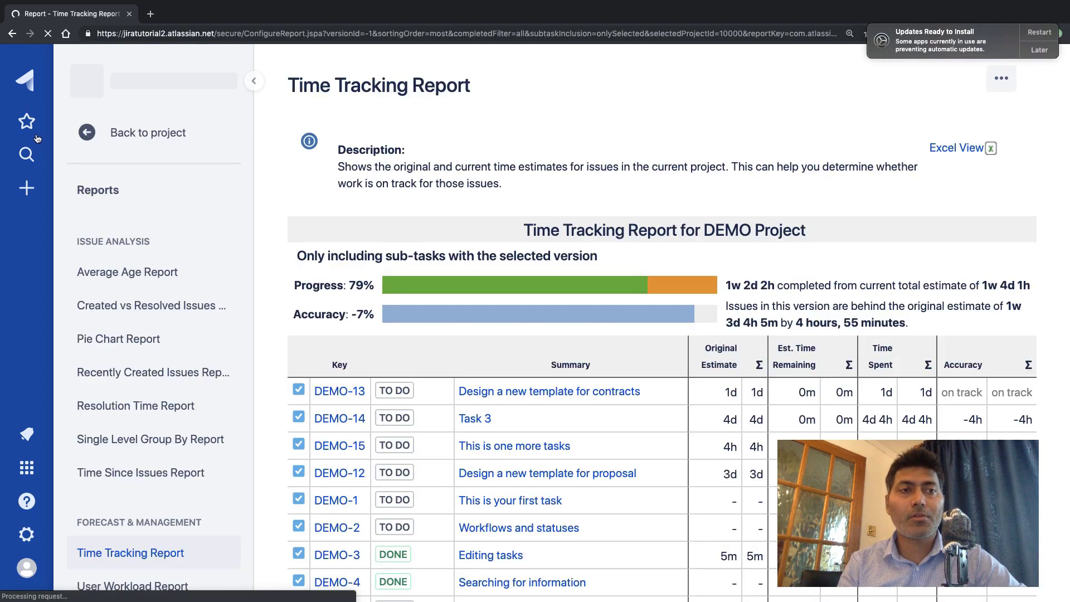
Go back to the Time Tracking Report configuration and examine the Fix Version, Sorting and Issues choices, keeping their current settings
click(13, 34)
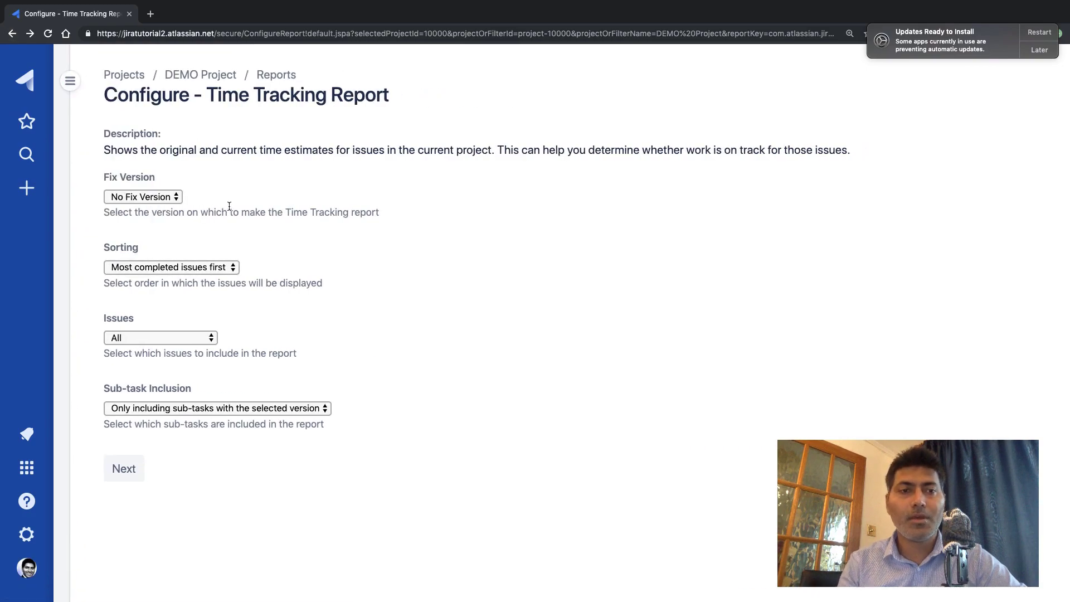
click(162, 198)
click(271, 185)
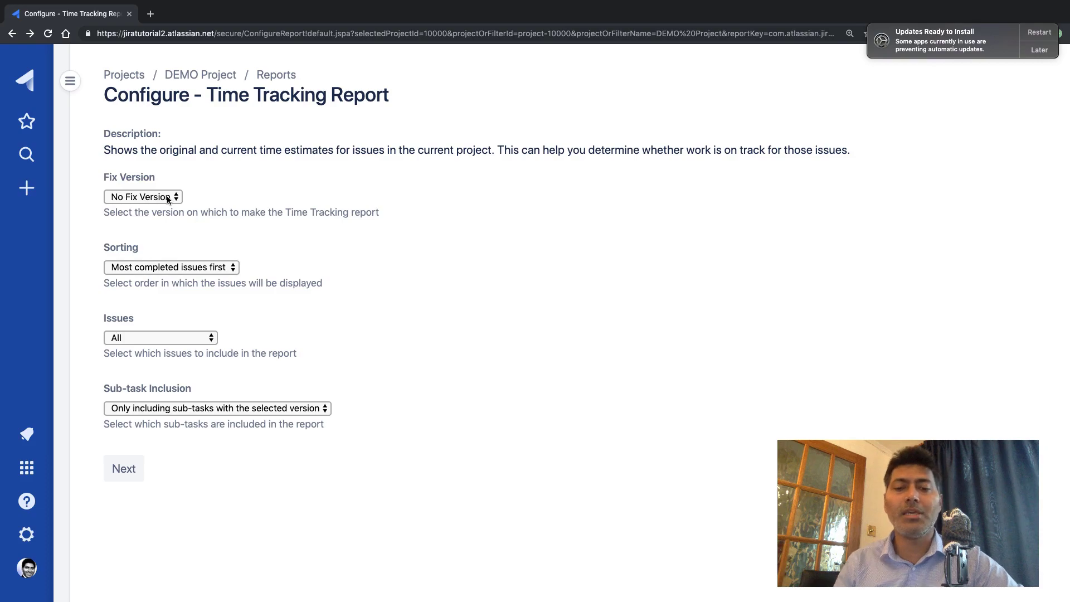
key(super+equal)
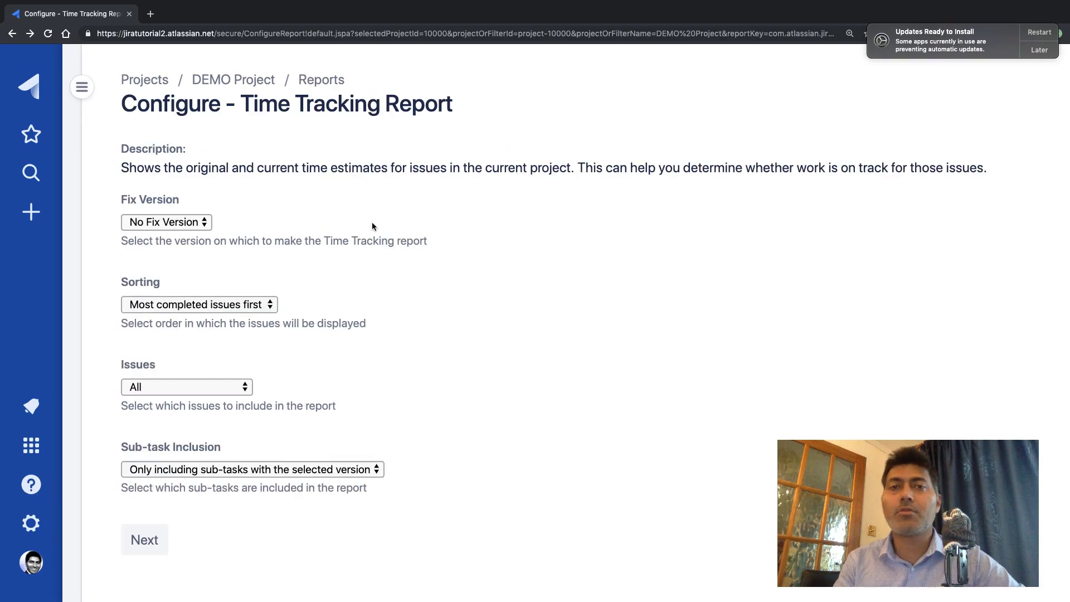
click(258, 306)
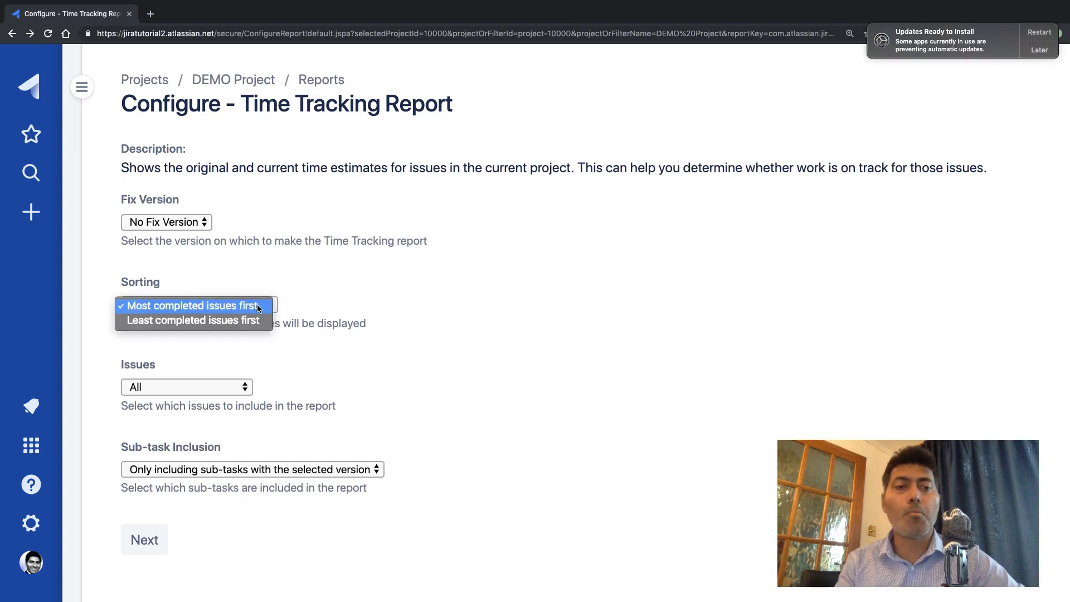
click(303, 275)
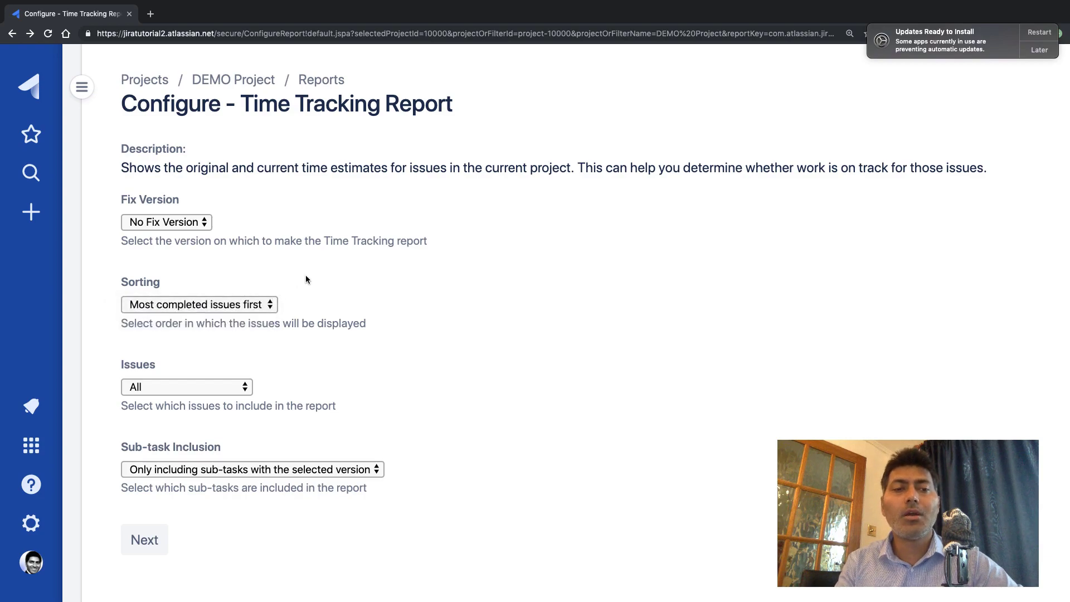
click(207, 386)
click(310, 377)
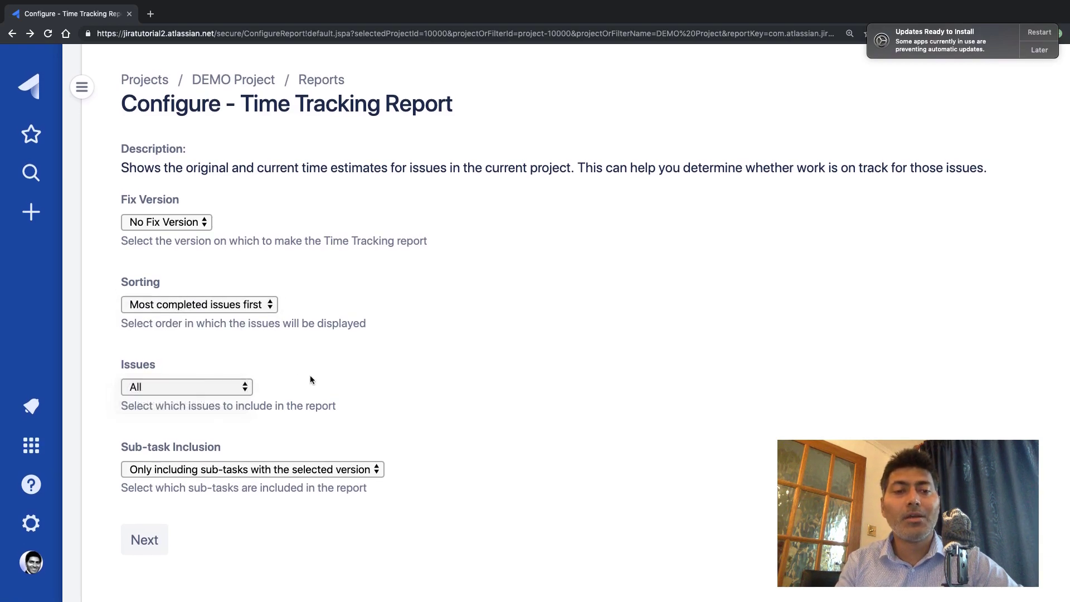
click(228, 389)
click(302, 385)
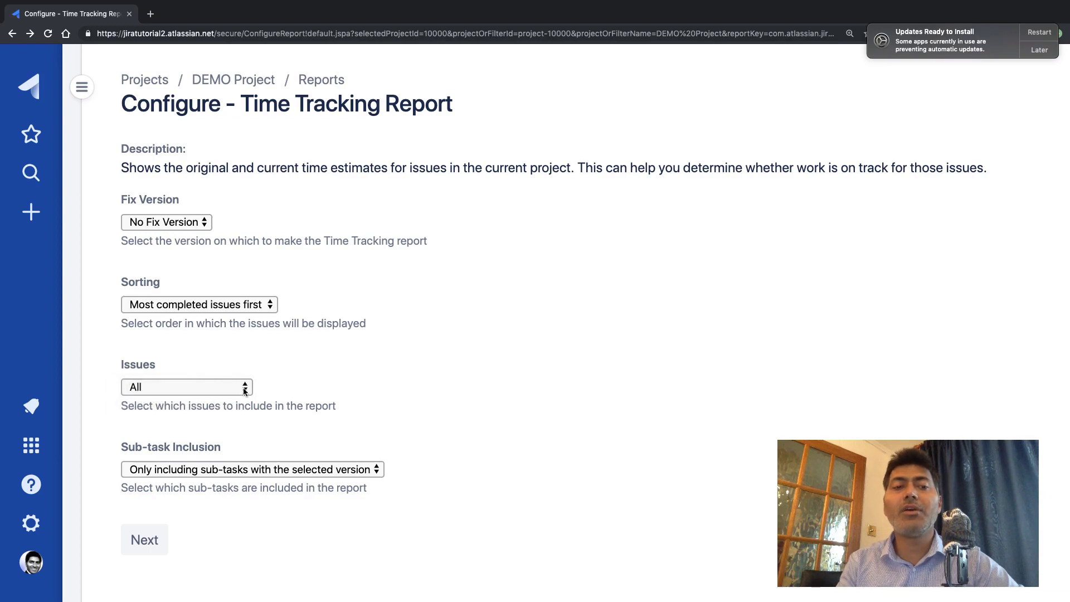
Check the Sub-task Inclusion choices, keep only sub-tasks with the selected version, and generate the Time Tracking Report
click(192, 475)
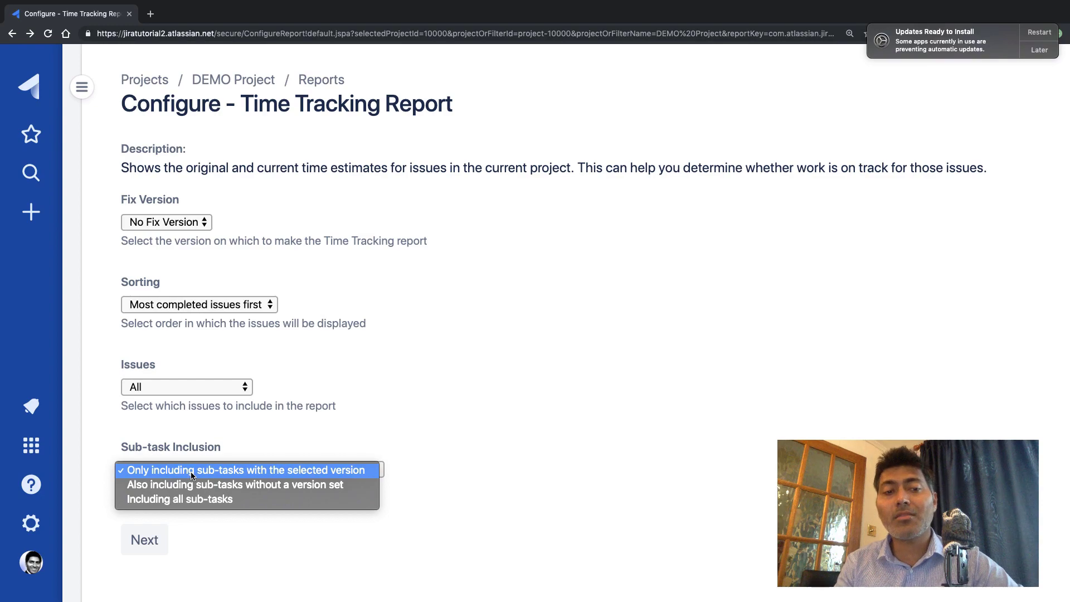
click(374, 417)
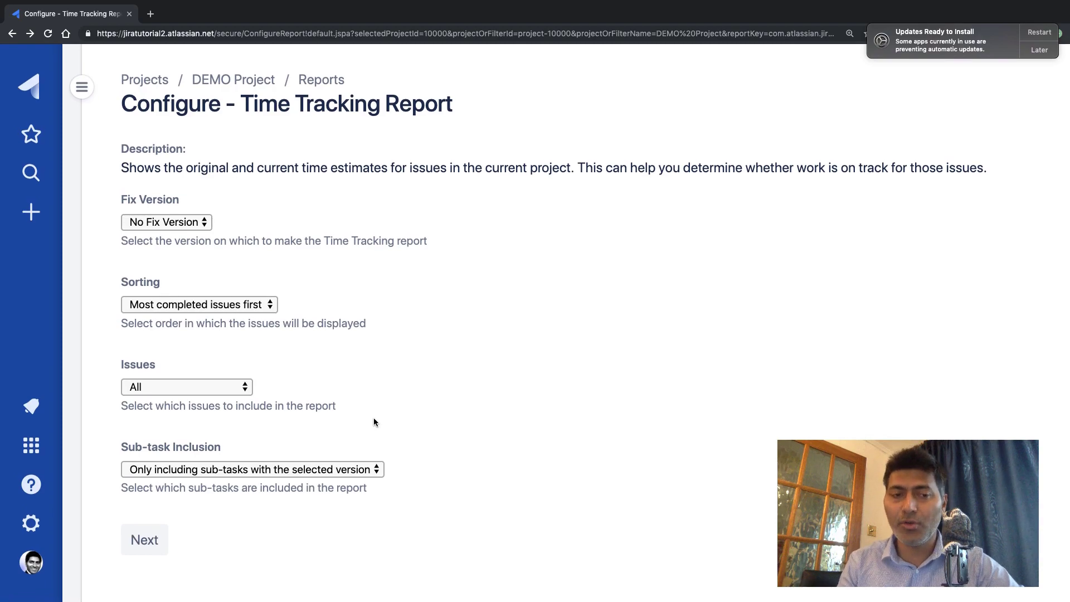
click(147, 541)
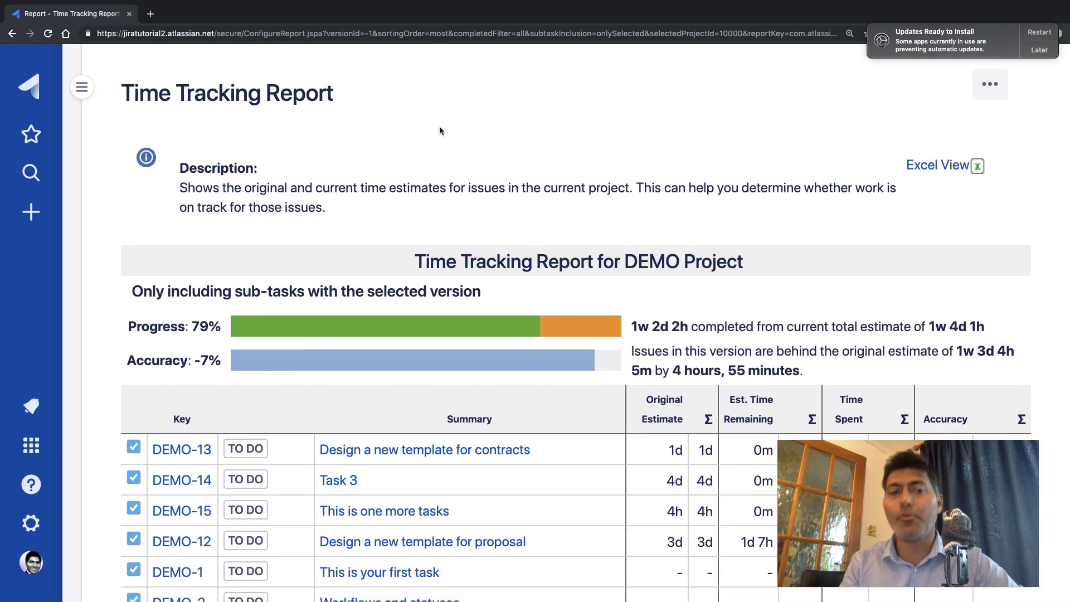
Examine the report's progress and accuracy, comparing original estimate, time spent and accuracy for DEMO-14 and the estimate for DEMO-12
scroll(439, 129, down, 4)
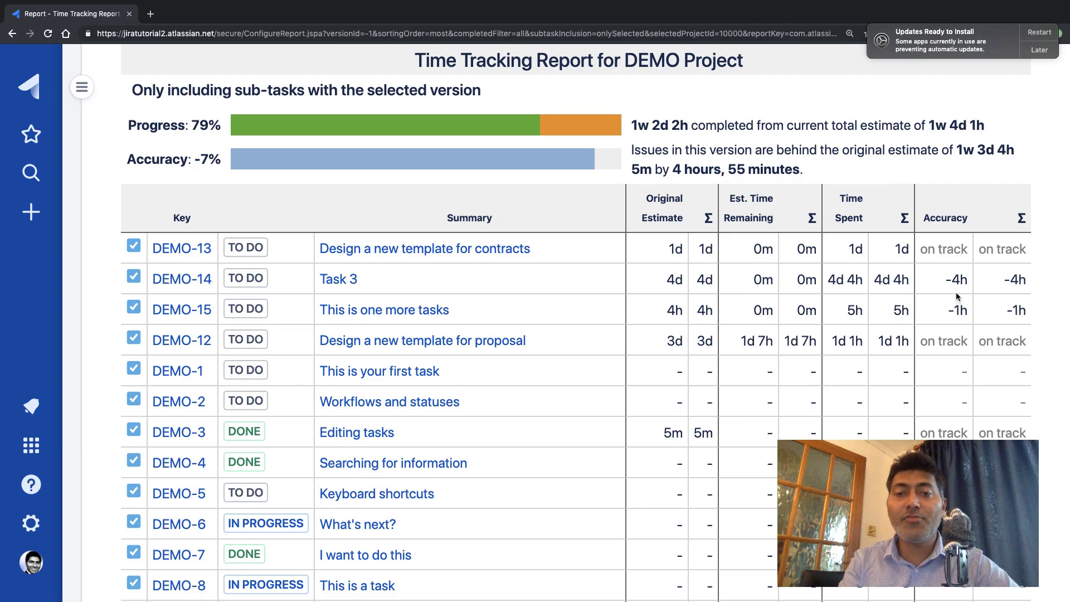
triple_click(857, 285)
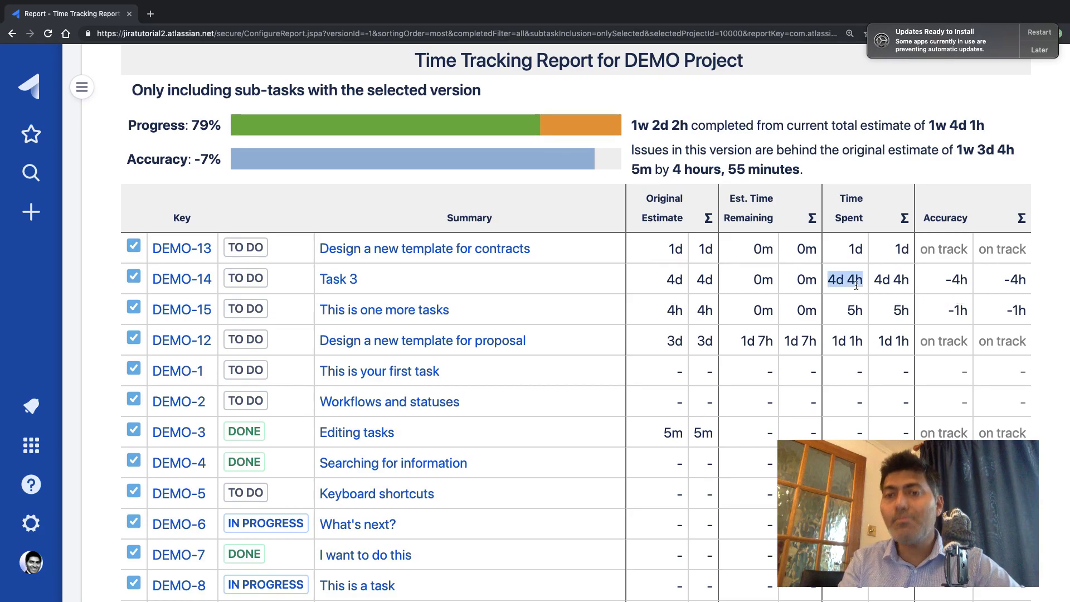
double_click(955, 282)
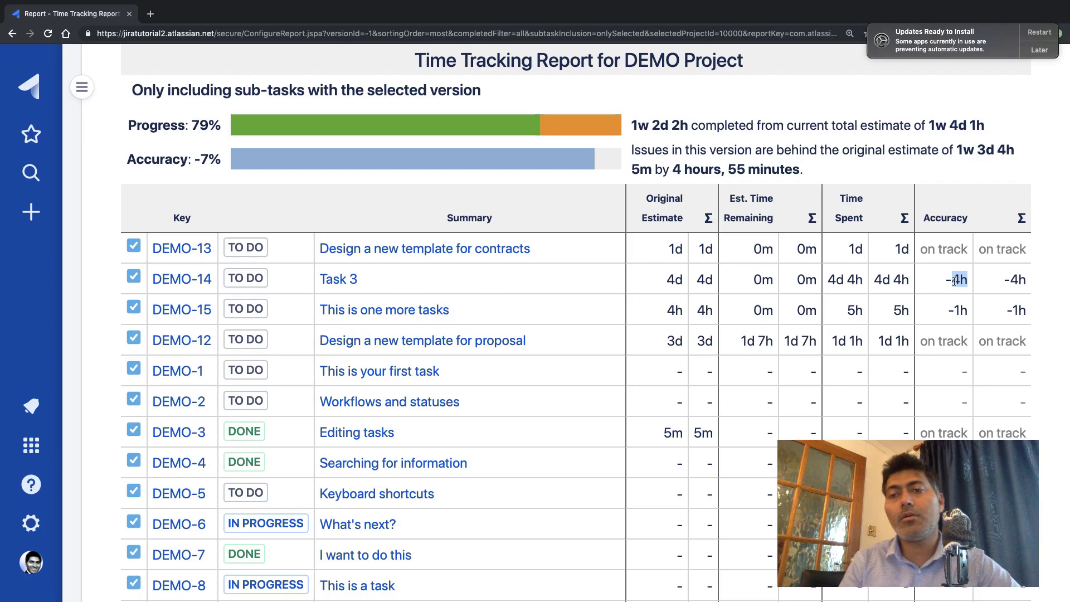
triple_click(955, 282)
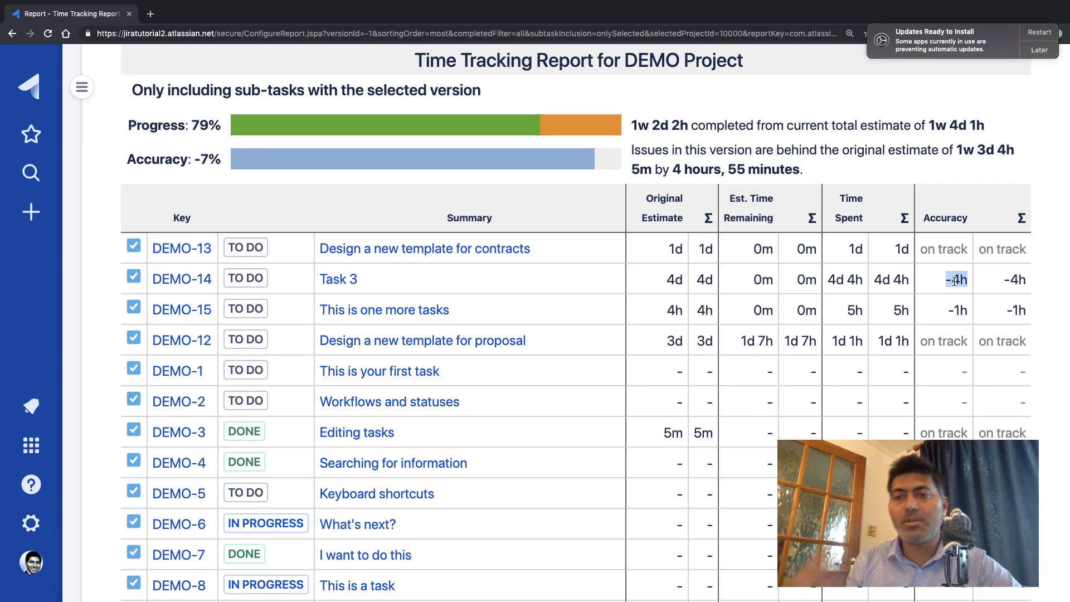
scroll(955, 280, down, 3)
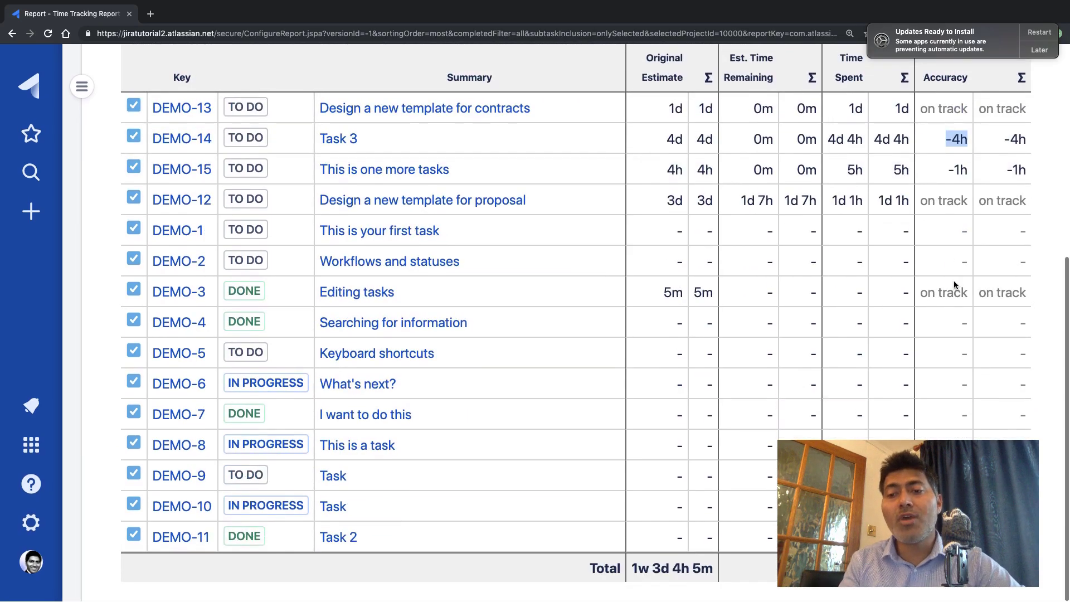
scroll(954, 280, up, 5)
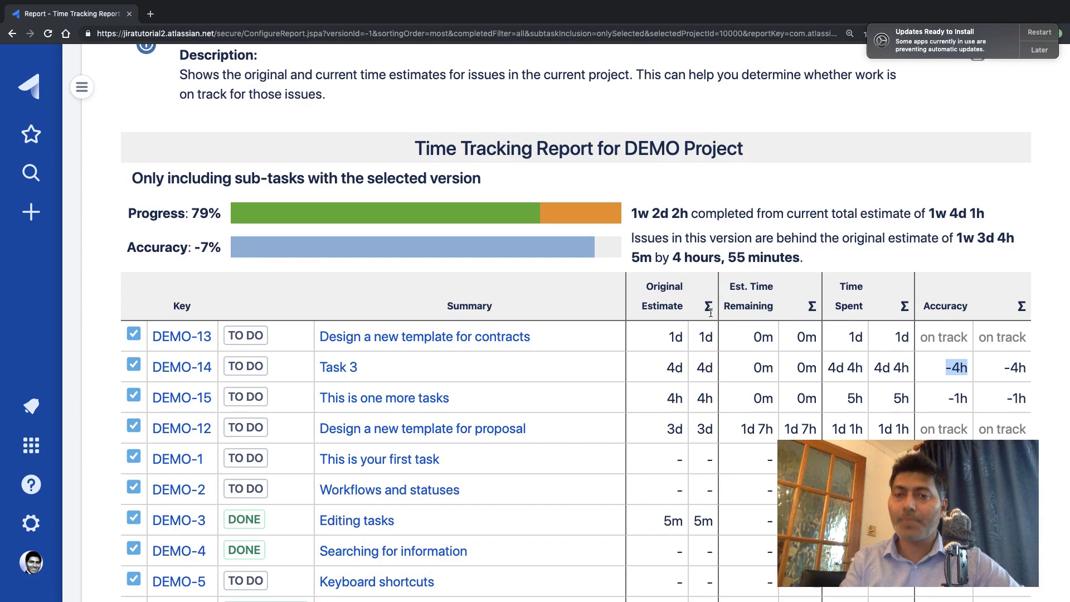
scroll(711, 313, down, 2)
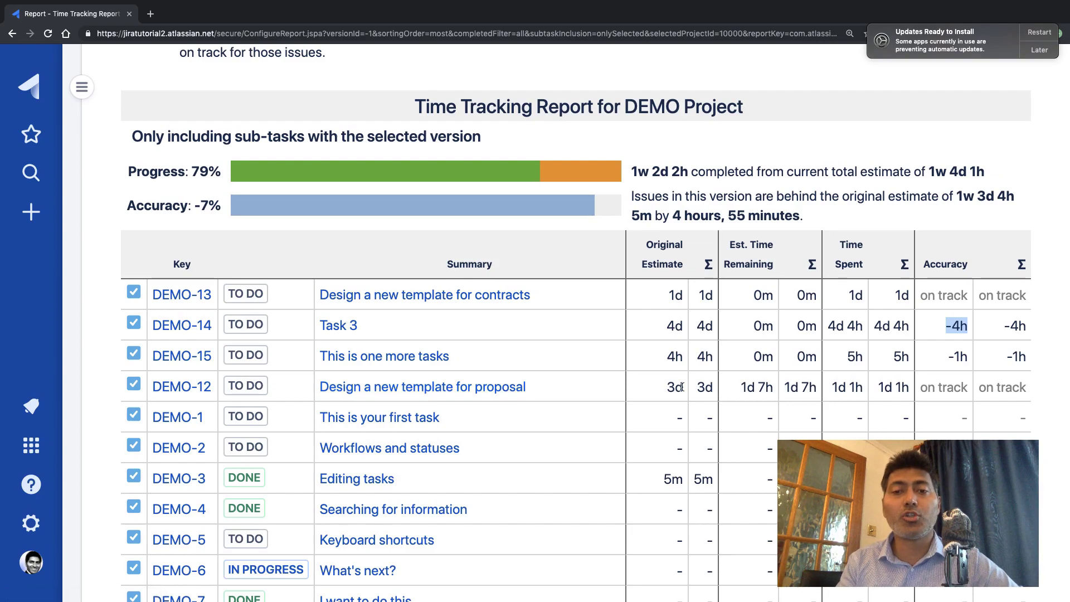
drag(681, 387, 671, 387)
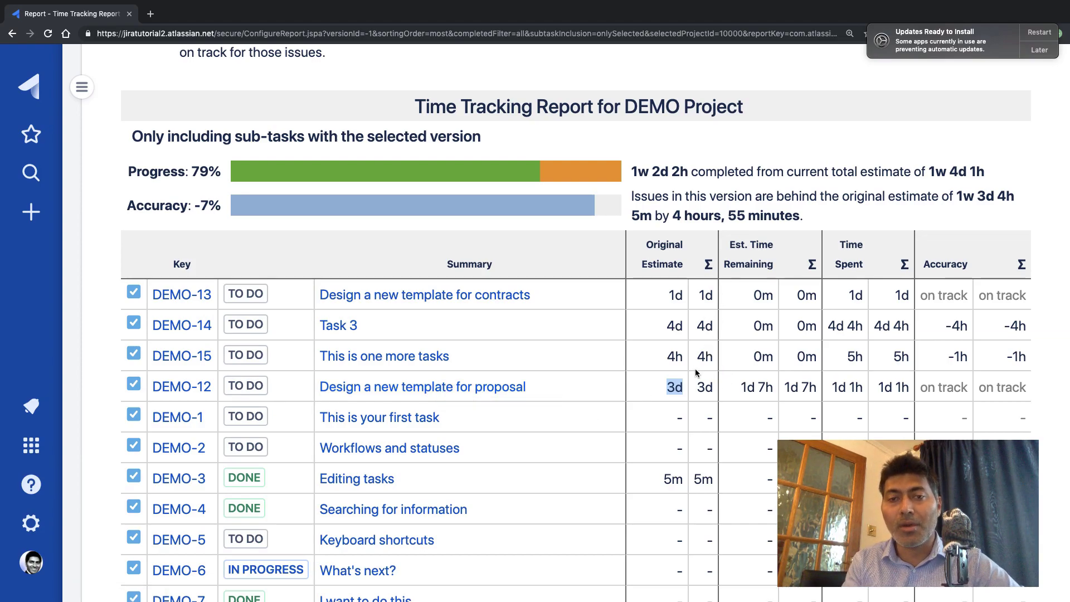
scroll(698, 373, up, 3)
Reopen the report configuration, review the Sub-task Inclusion choices without changing them, and generate the report again
click(990, 84)
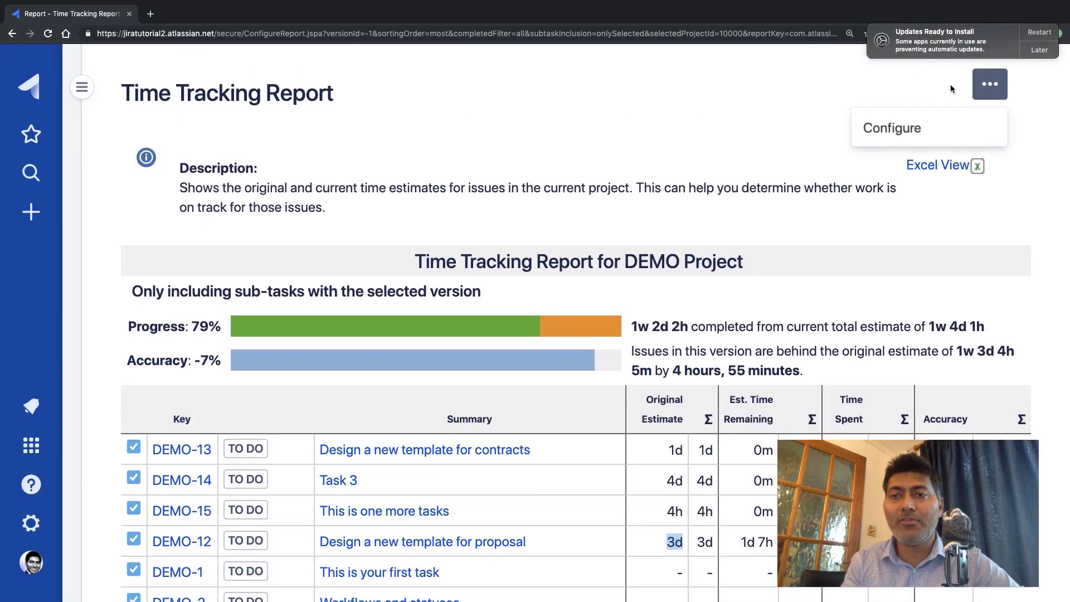
click(891, 127)
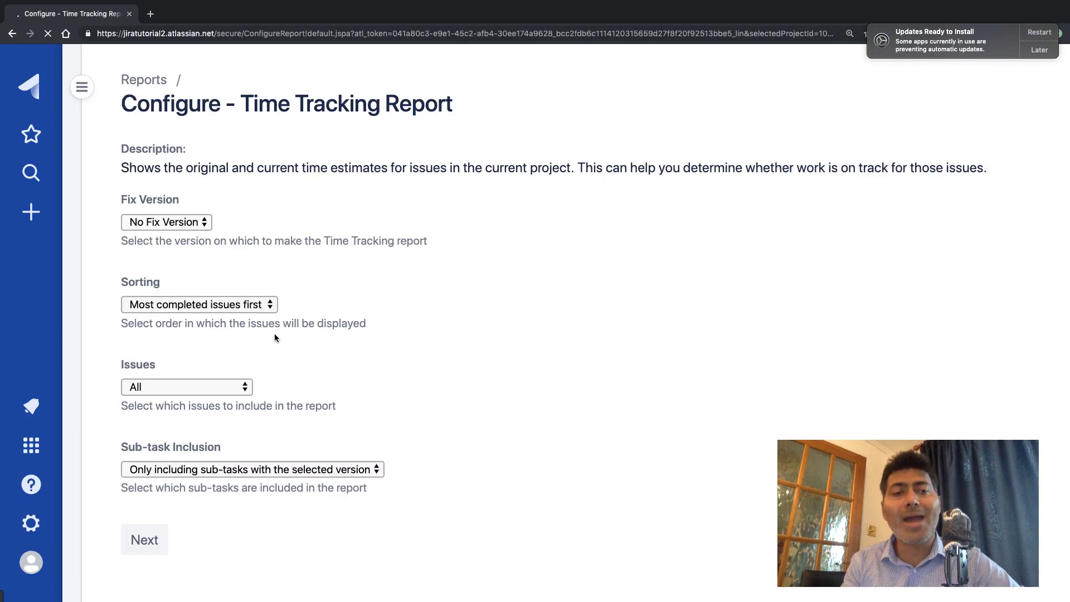
click(210, 471)
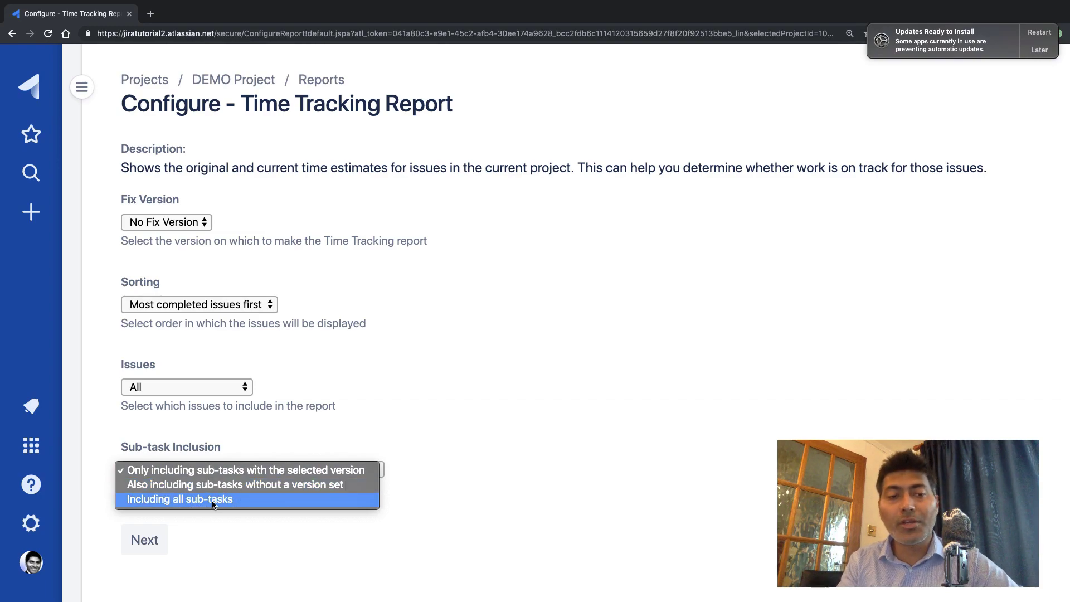
click(213, 546)
click(149, 547)
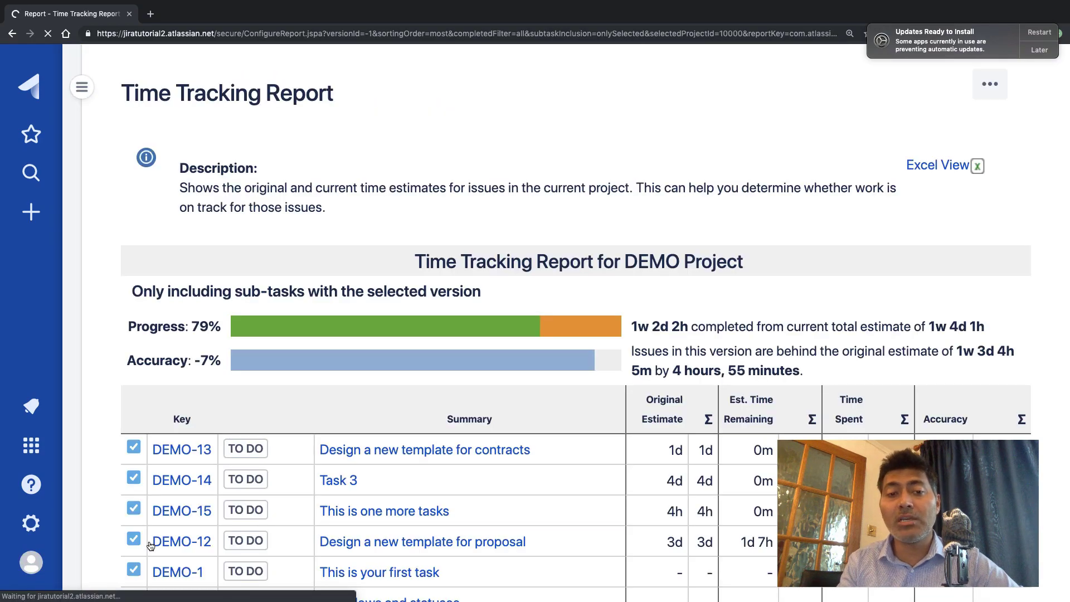
Open DEMO-12 from the report in a separate browser tab and look through its available issue actions
scroll(388, 491, down, 4)
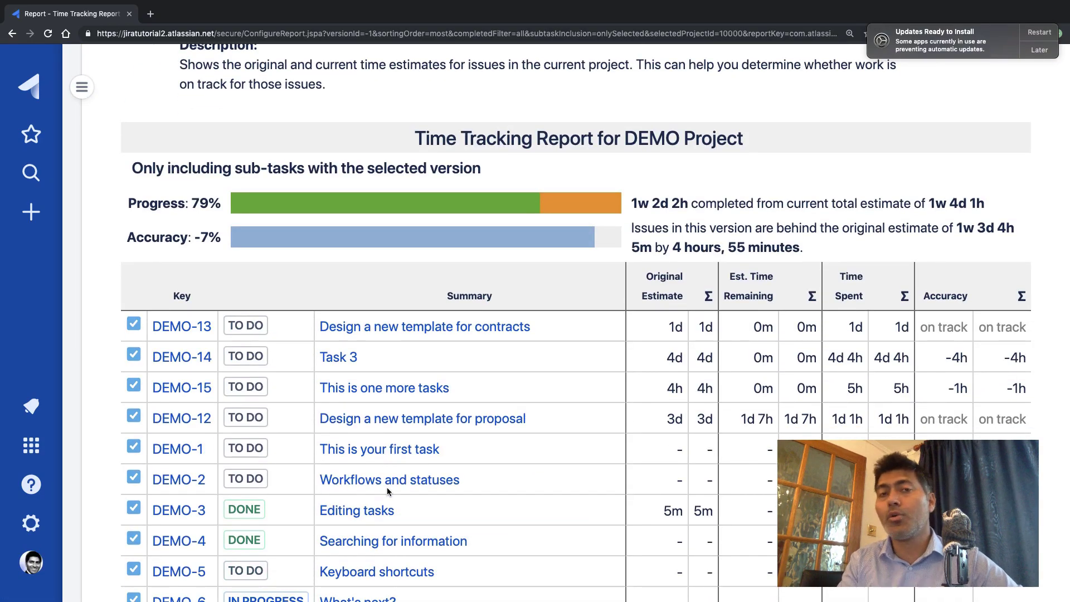
scroll(388, 491, down, 4)
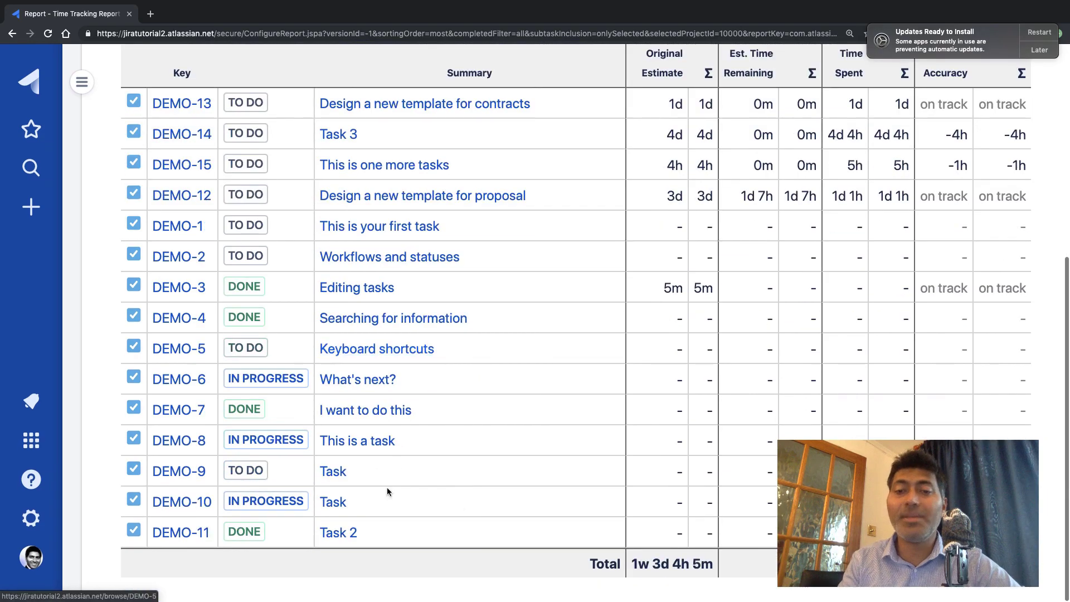
scroll(388, 490, up, 2)
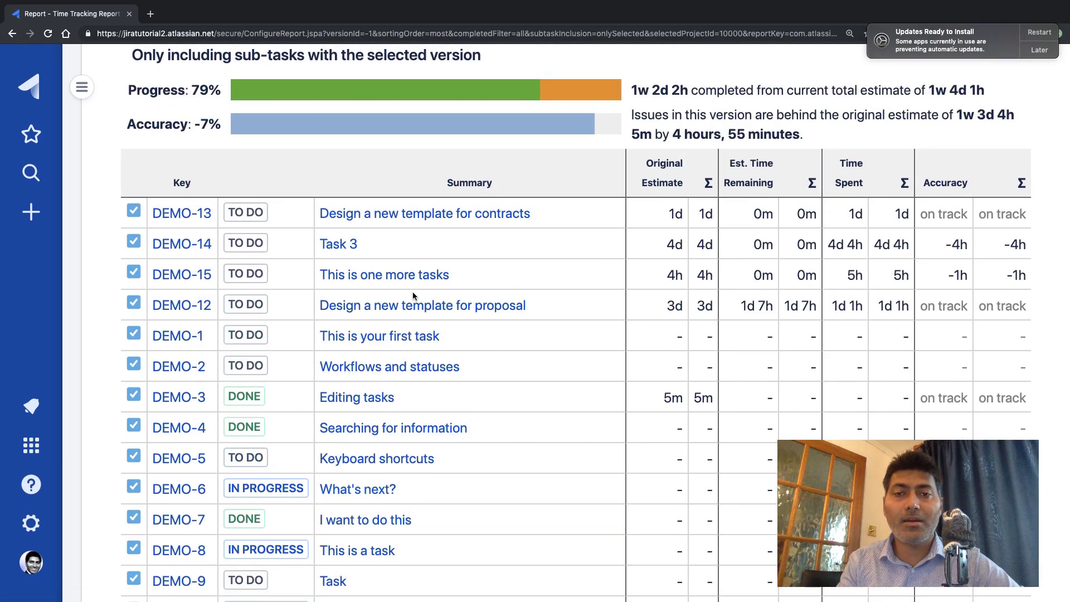
super+click(192, 309)
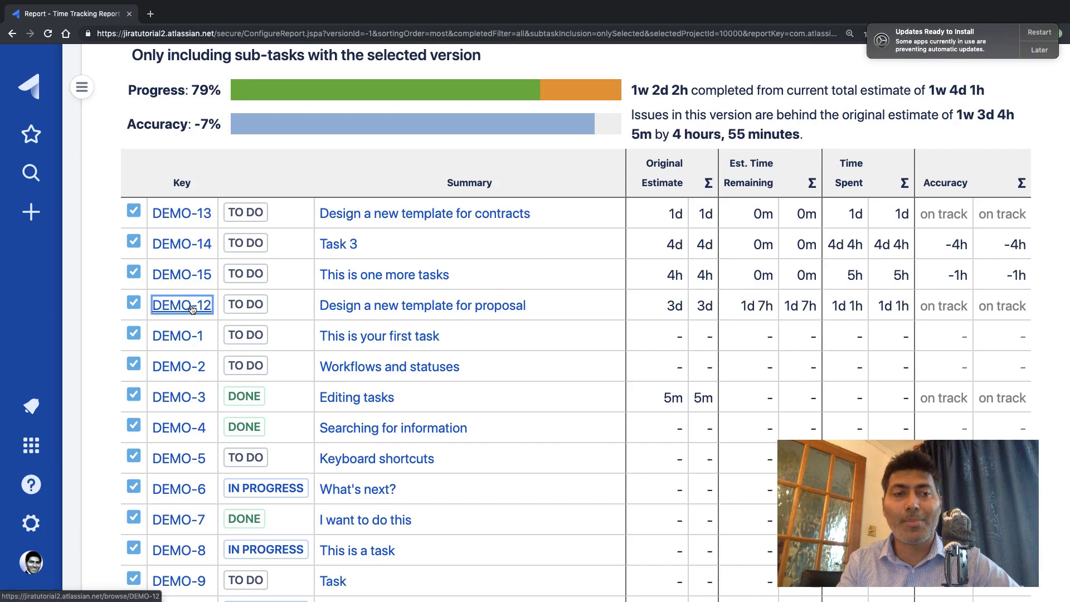
click(205, 16)
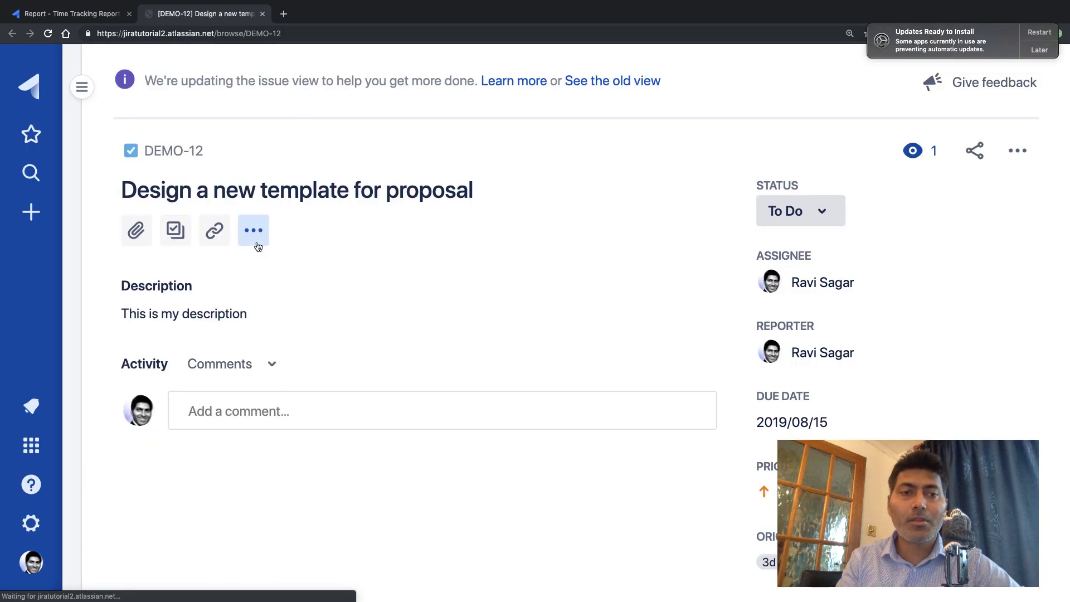
click(256, 243)
click(429, 288)
scroll(709, 291, down, 1)
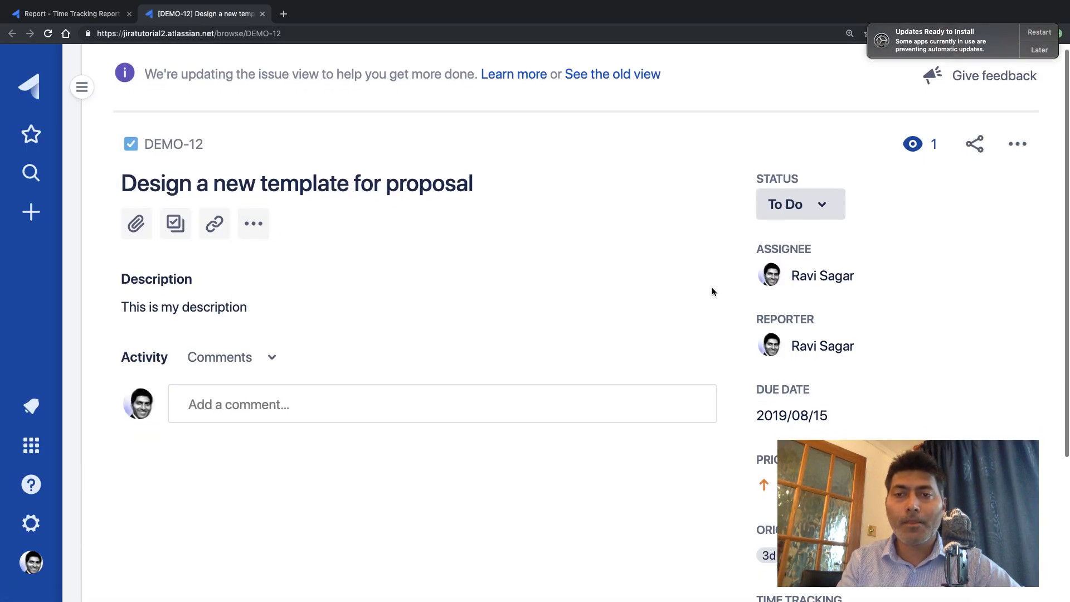
click(1019, 145)
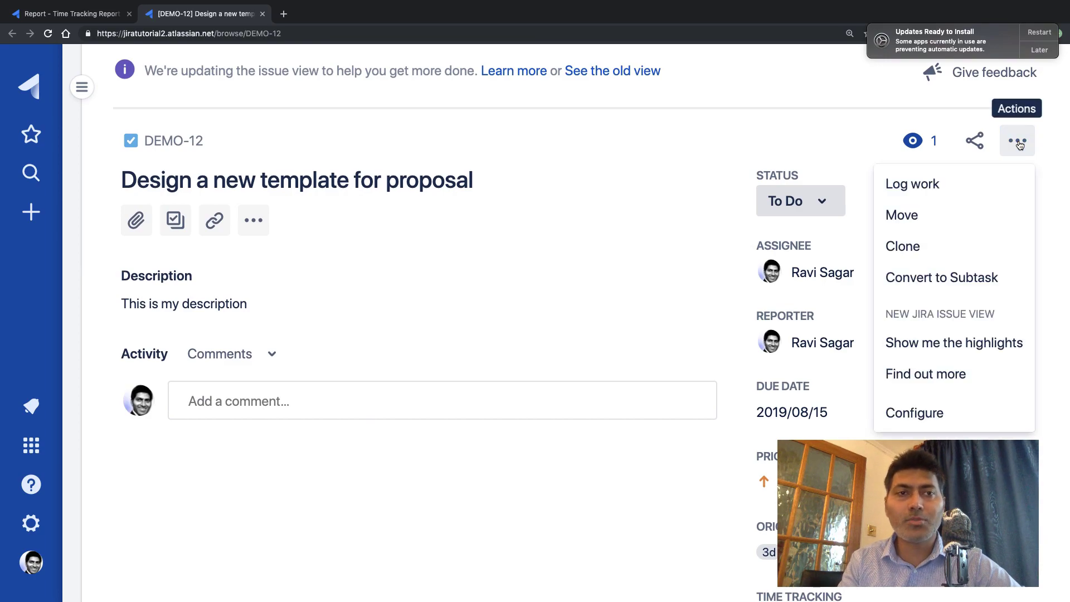
click(555, 293)
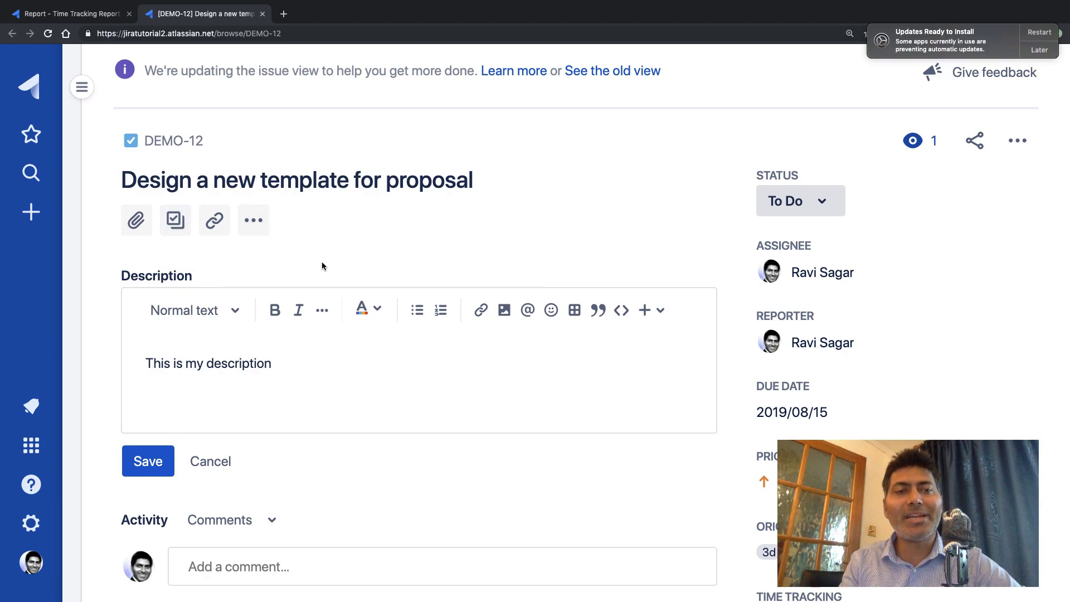
Create a subtask of DEMO-12 named "This is my sub task 1"
click(177, 223)
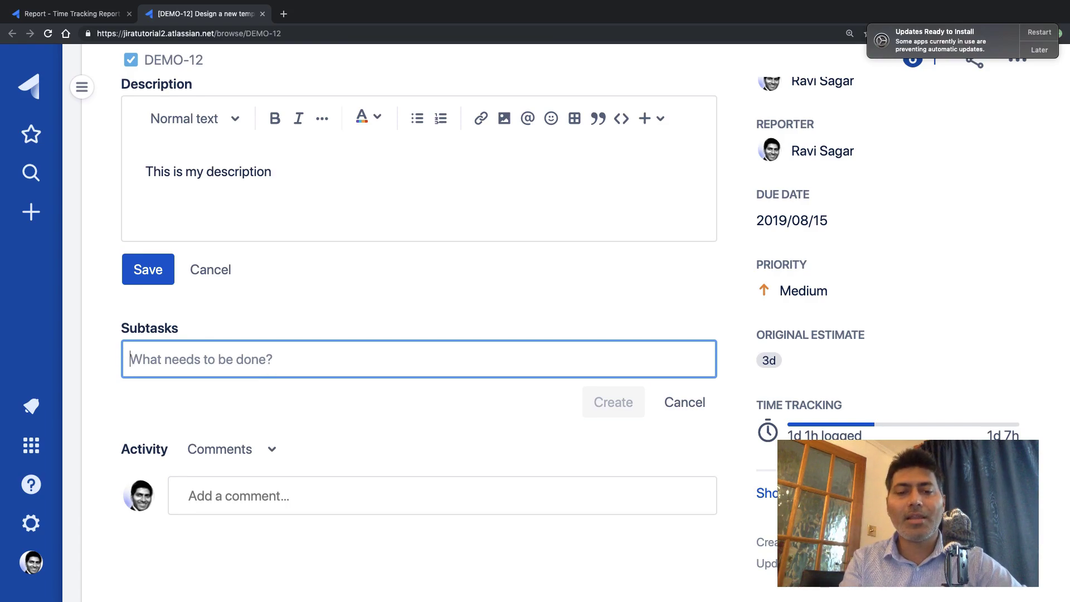
text(This is my sb)
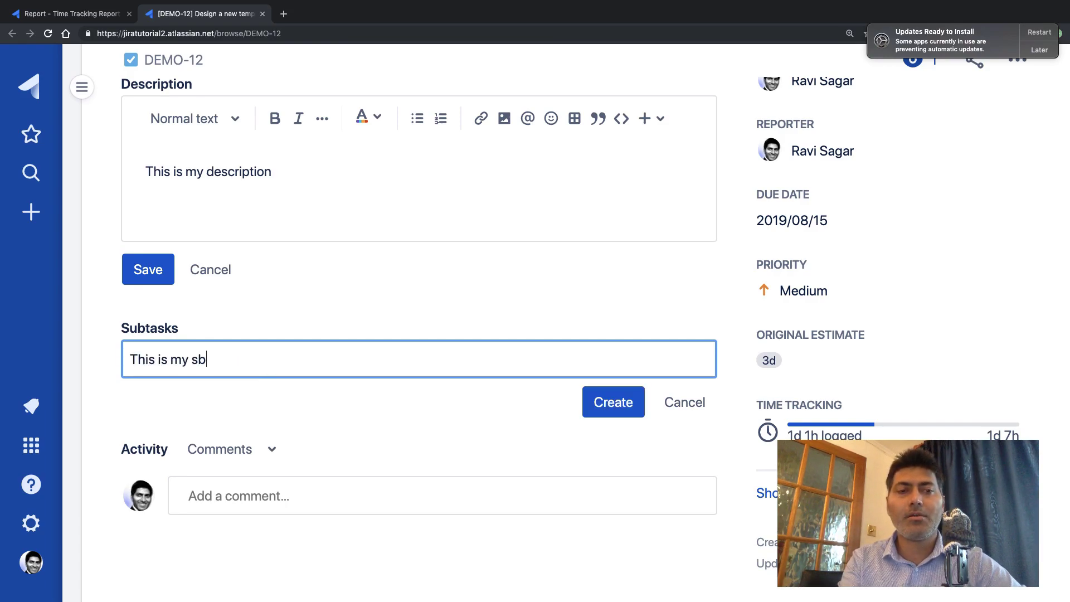
key(BackSpace)
text(ub task 1)
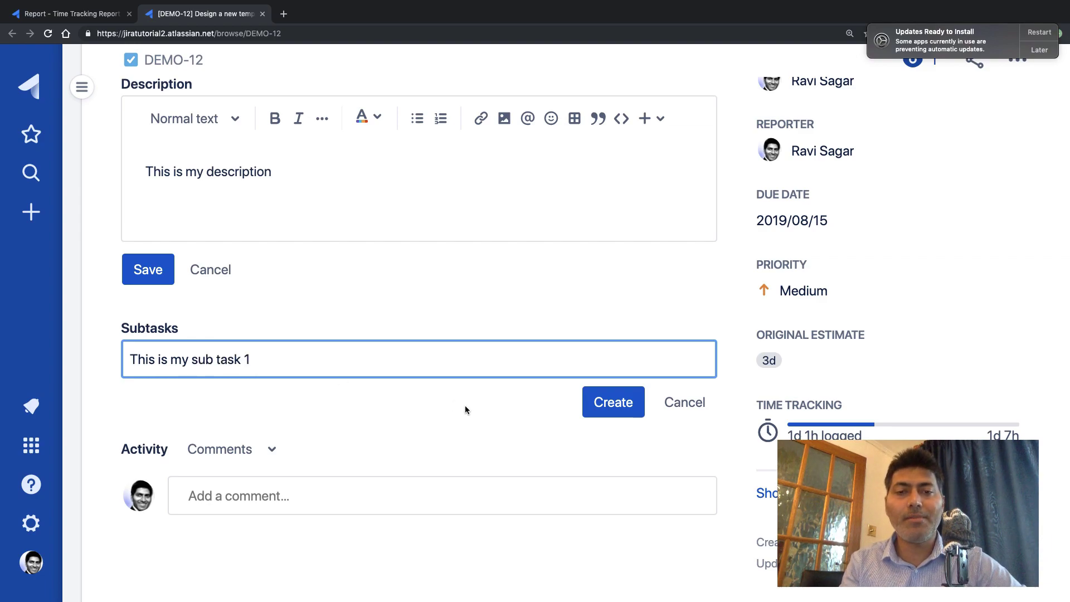
click(611, 400)
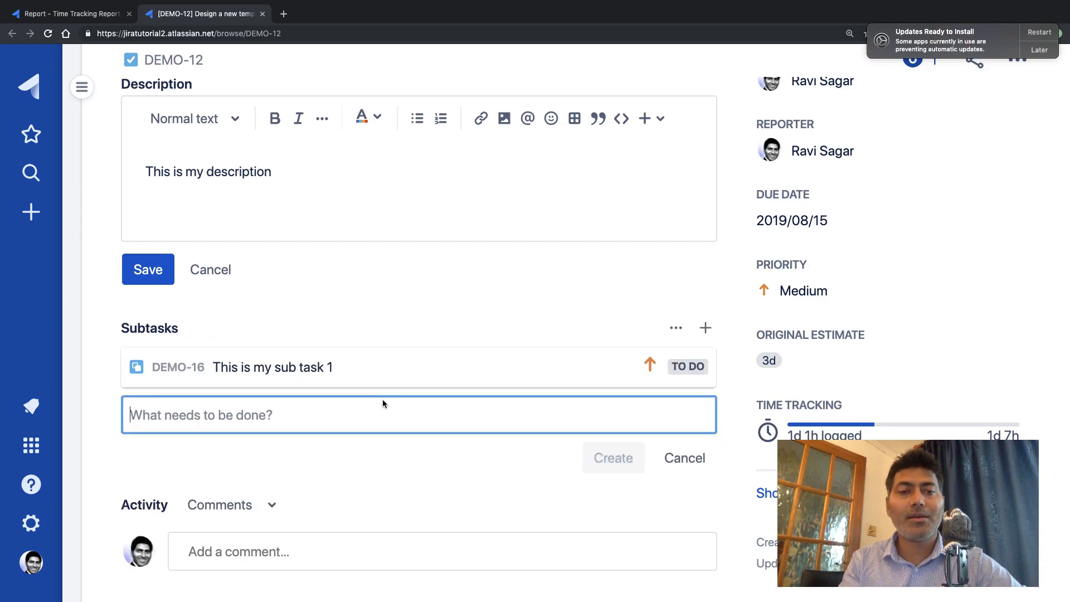
Add a second subtask to DEMO-12 named "This is my another sub task 2"
text(This is )
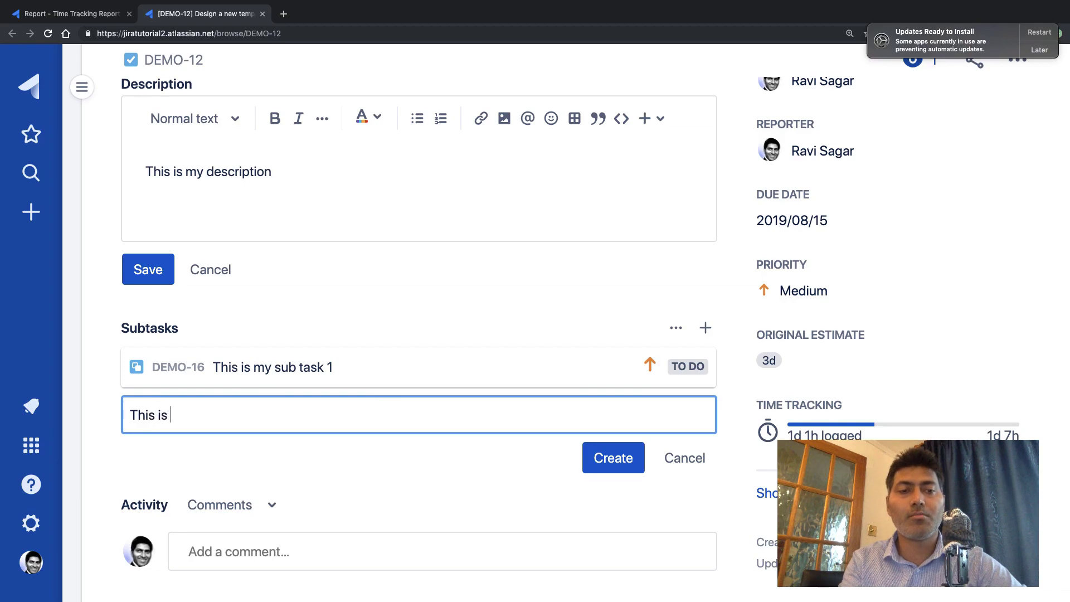
text(my another s)
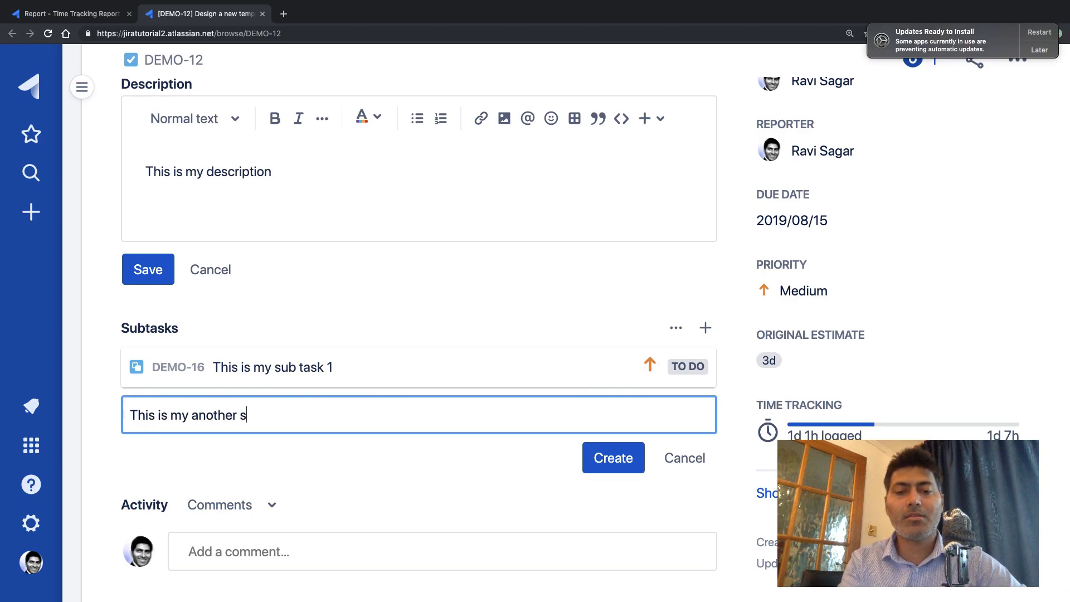
text(ub task 2)
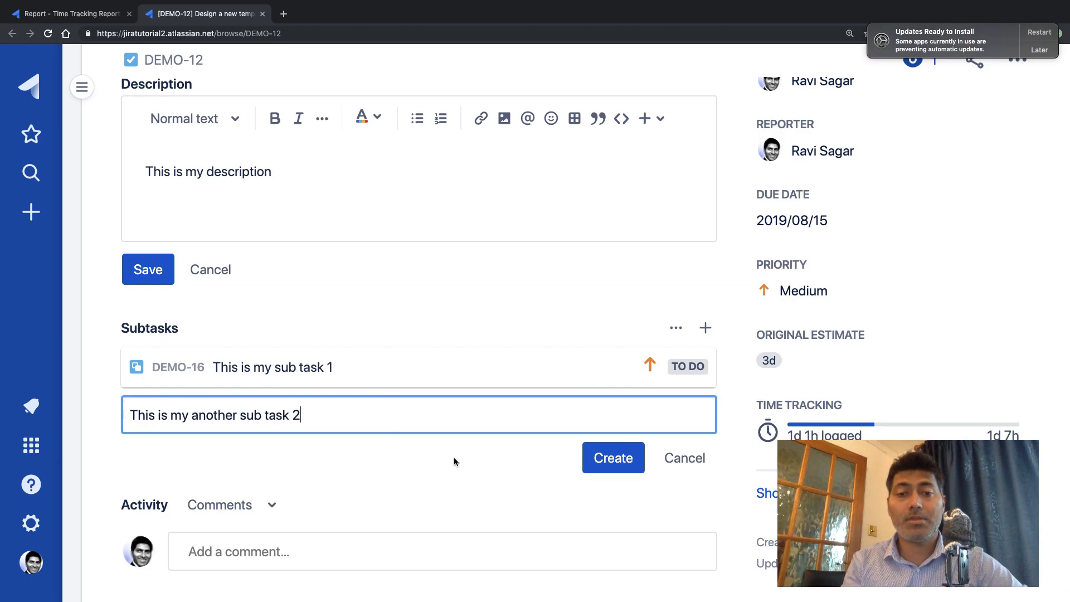
click(594, 457)
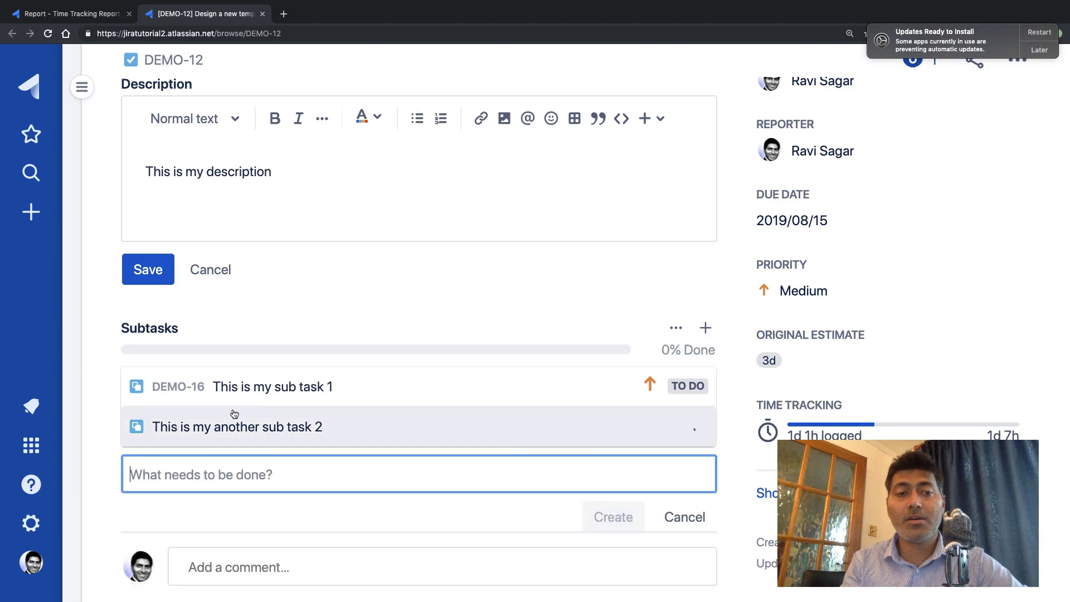
Log 2d of time spent on DEMO-16, the subtask "This is my sub task 1"
click(184, 393)
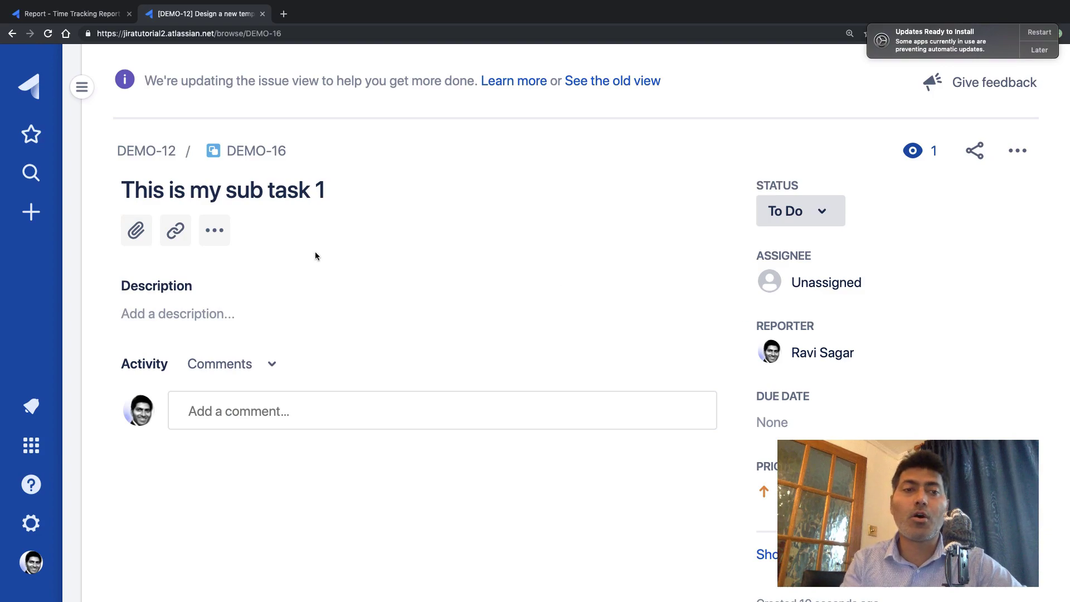
click(215, 231)
click(413, 229)
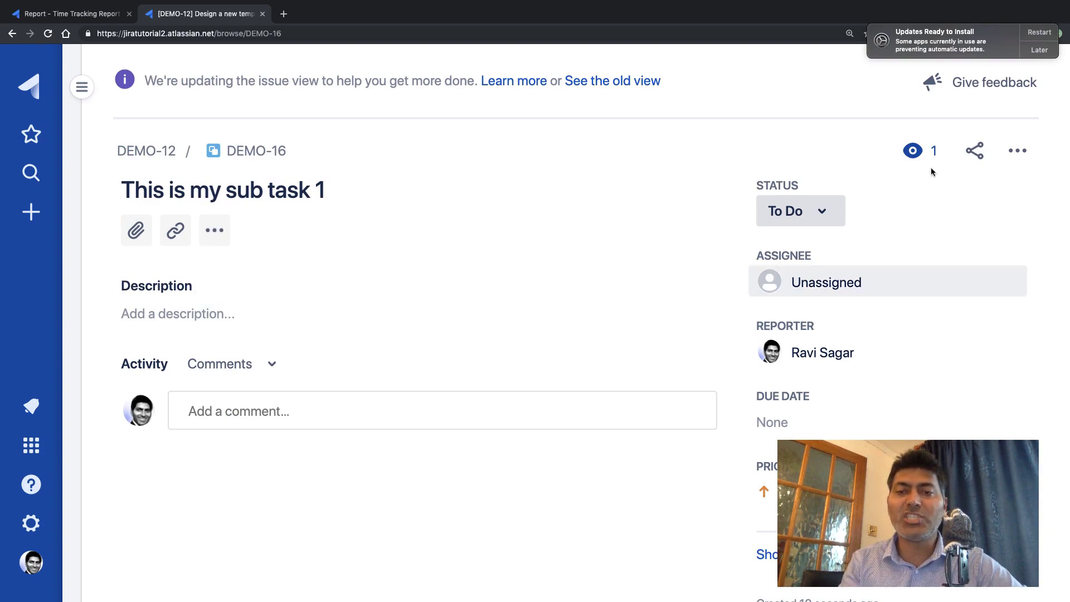
click(1014, 155)
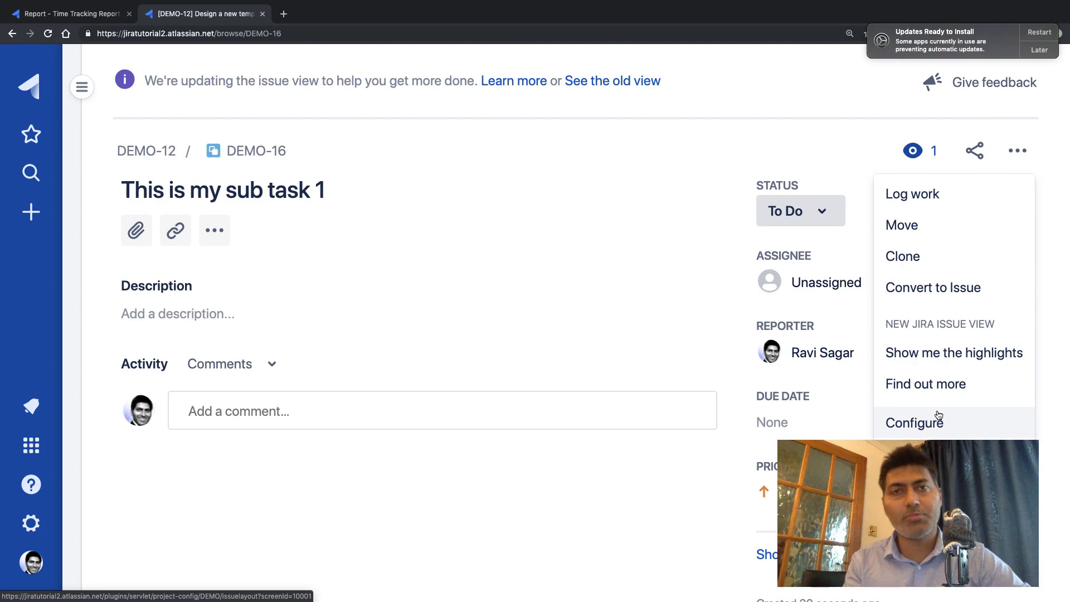
click(943, 194)
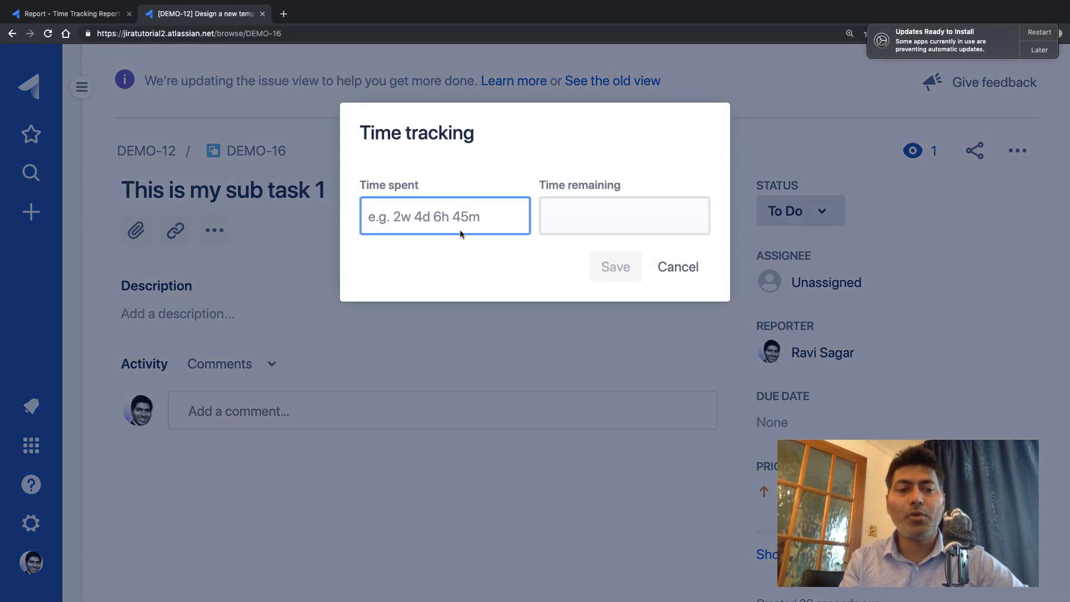
text(2d)
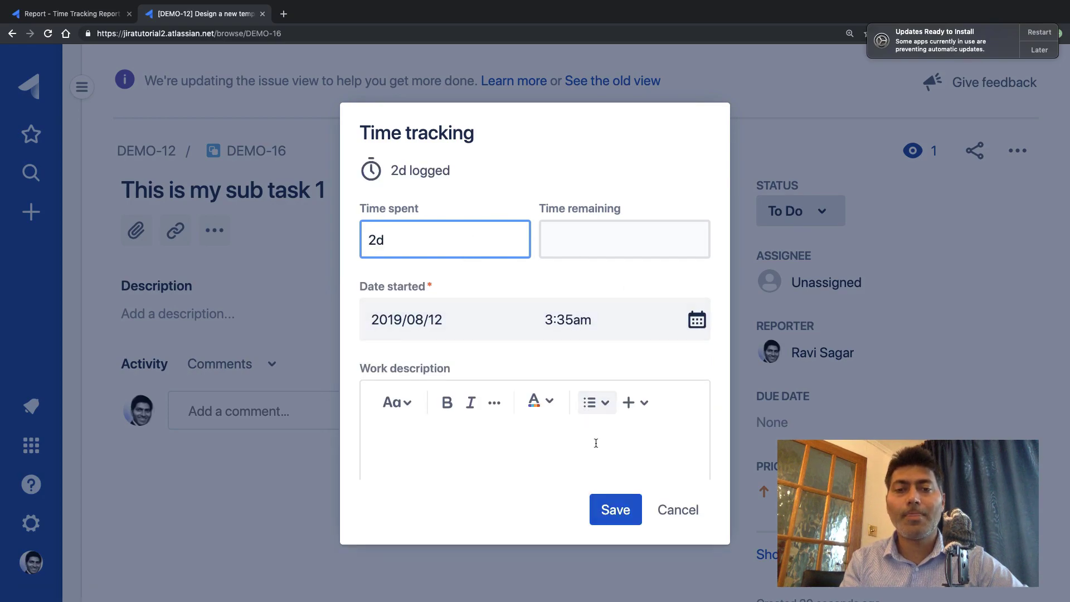
click(616, 510)
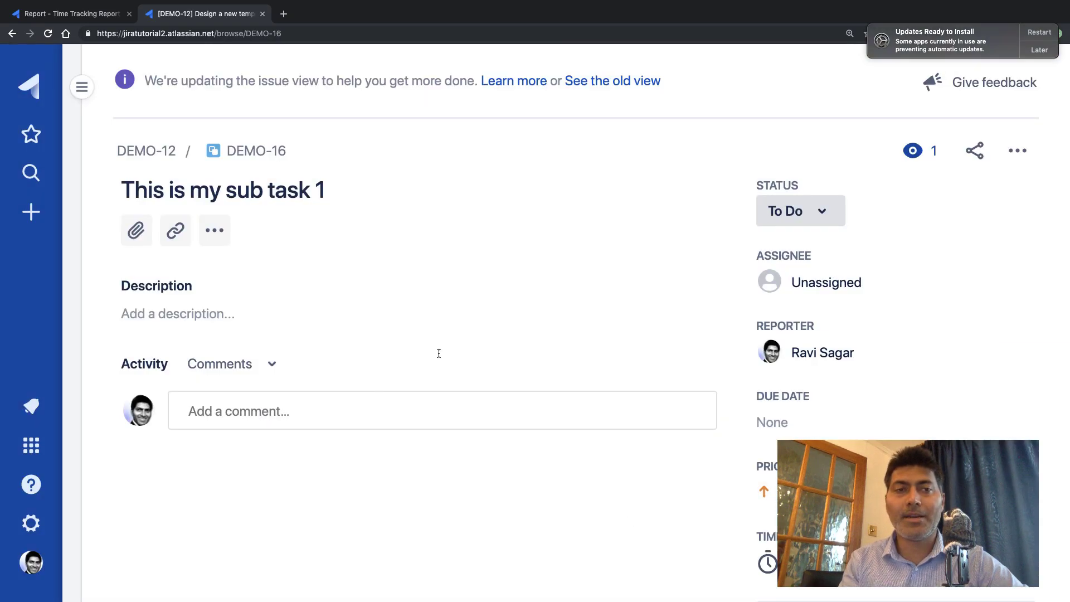
Log 4h of time spent on DEMO-17, the other subtask of DEMO-12, and return to the parent issue
click(145, 159)
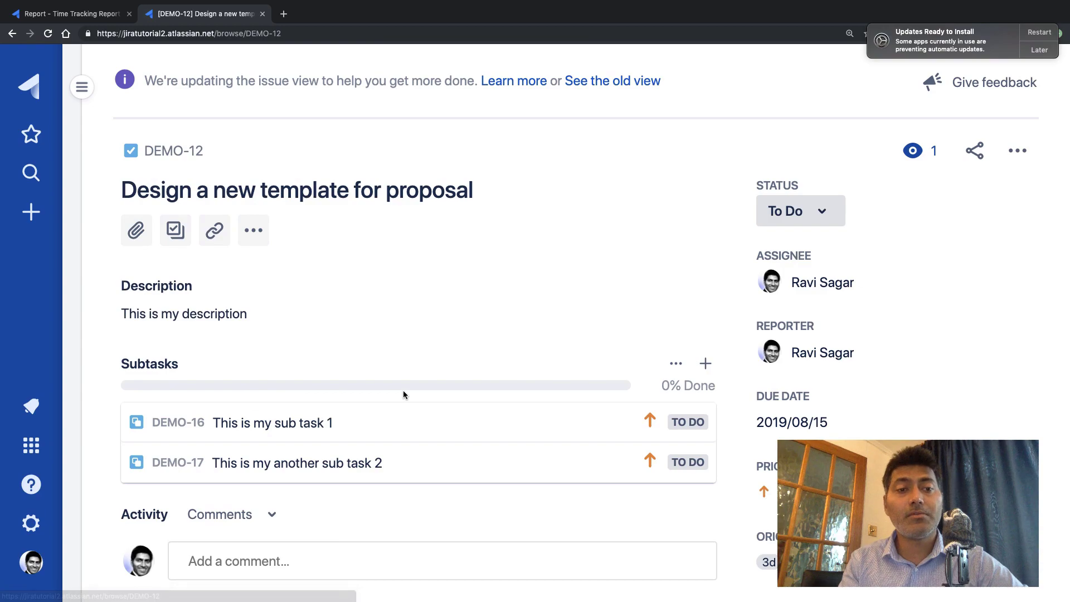
scroll(403, 390, down, 2)
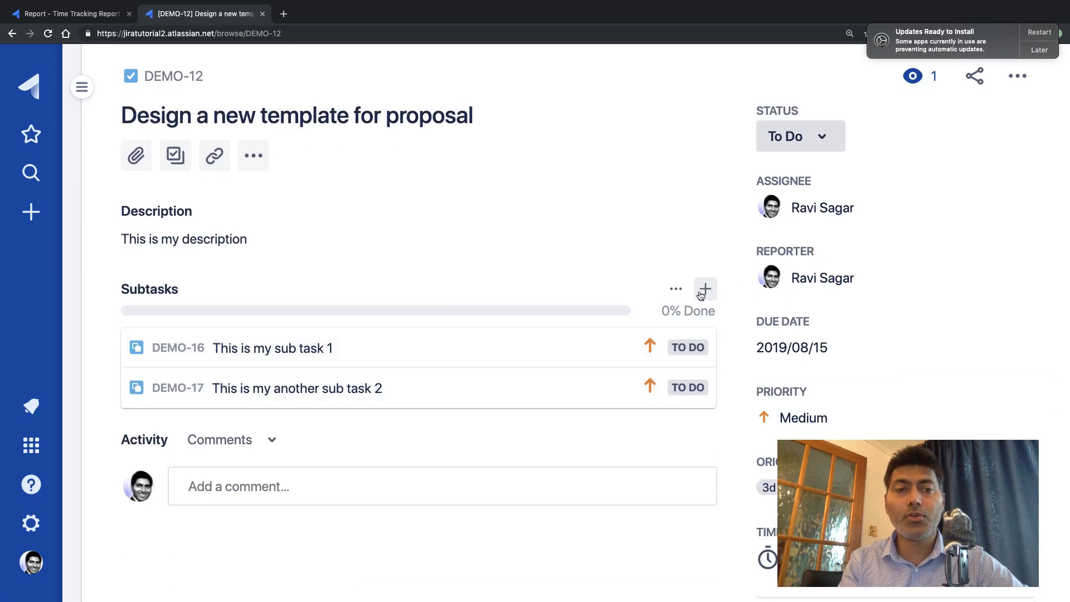
click(168, 389)
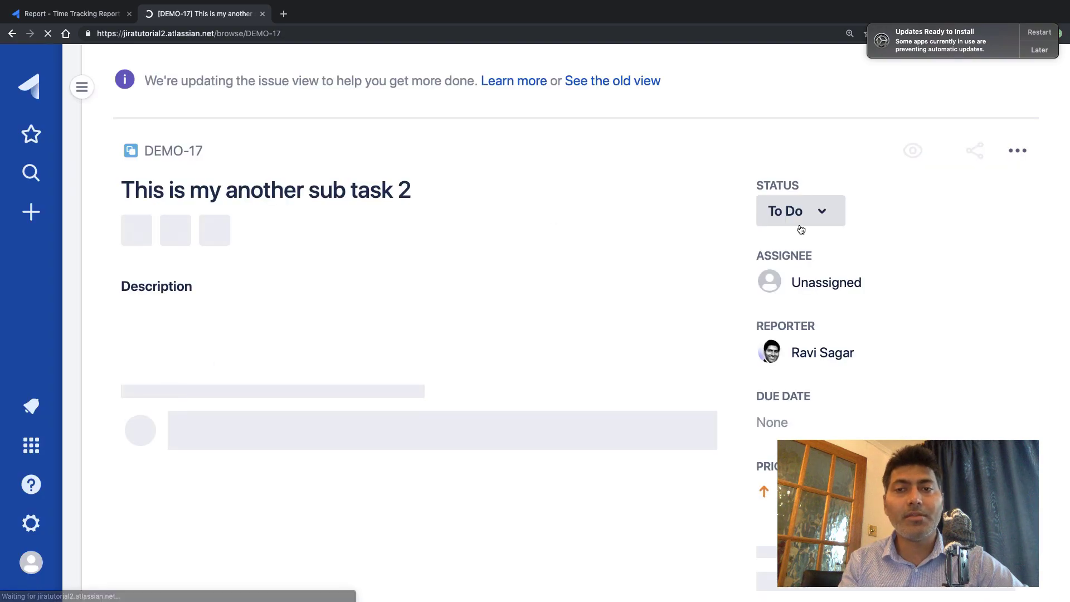
click(1016, 154)
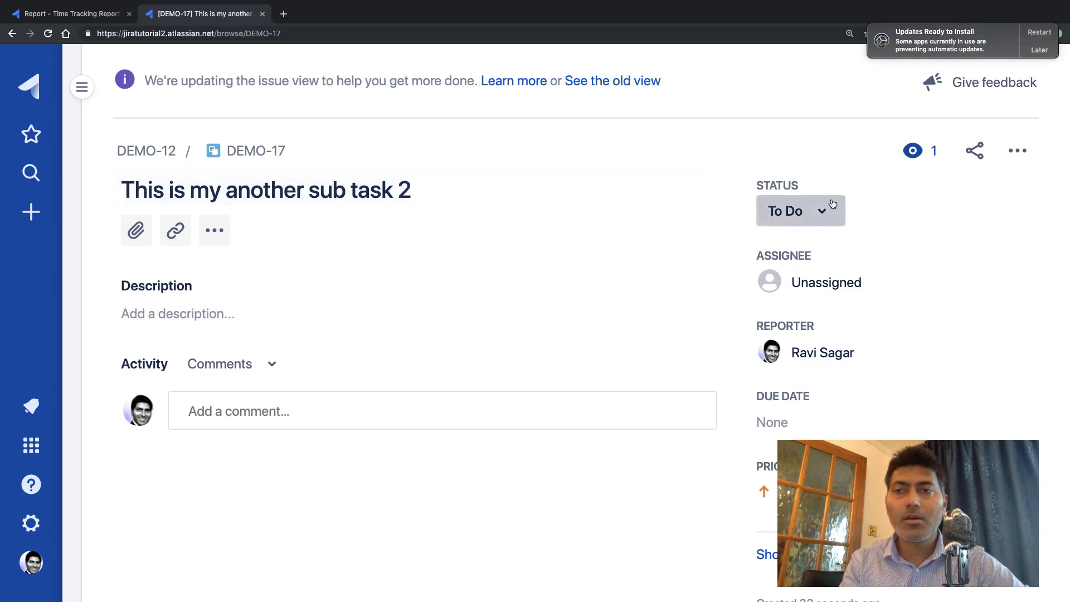
click(1016, 154)
click(942, 195)
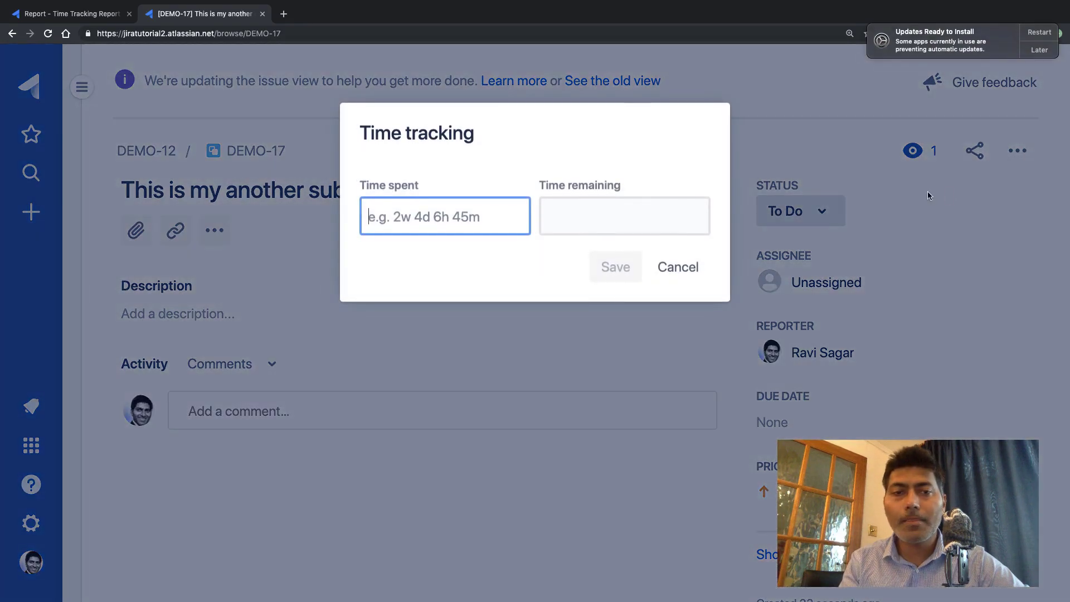
text(4h)
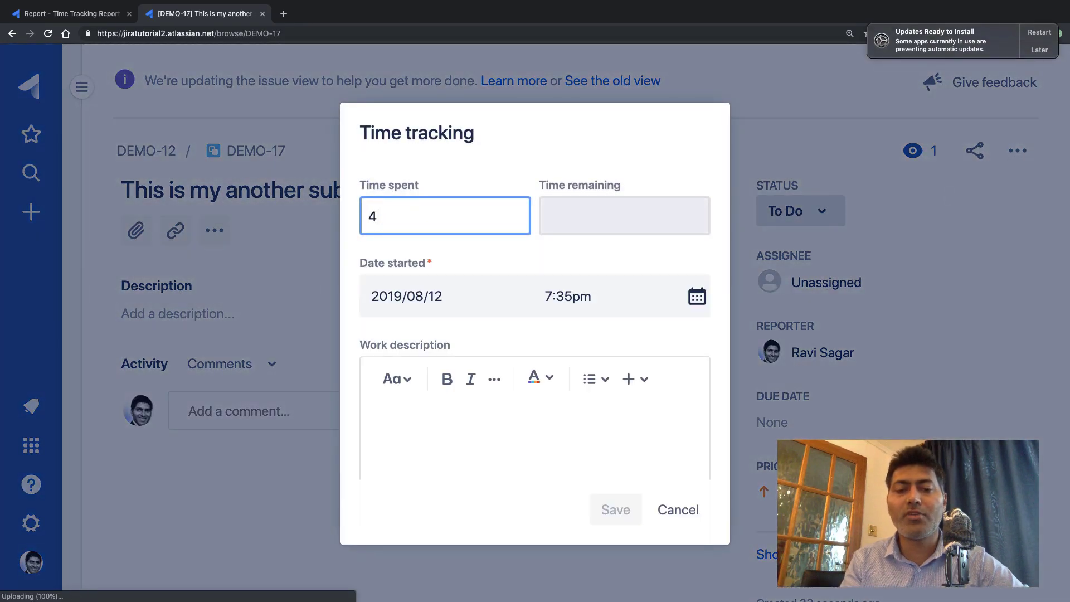
click(616, 511)
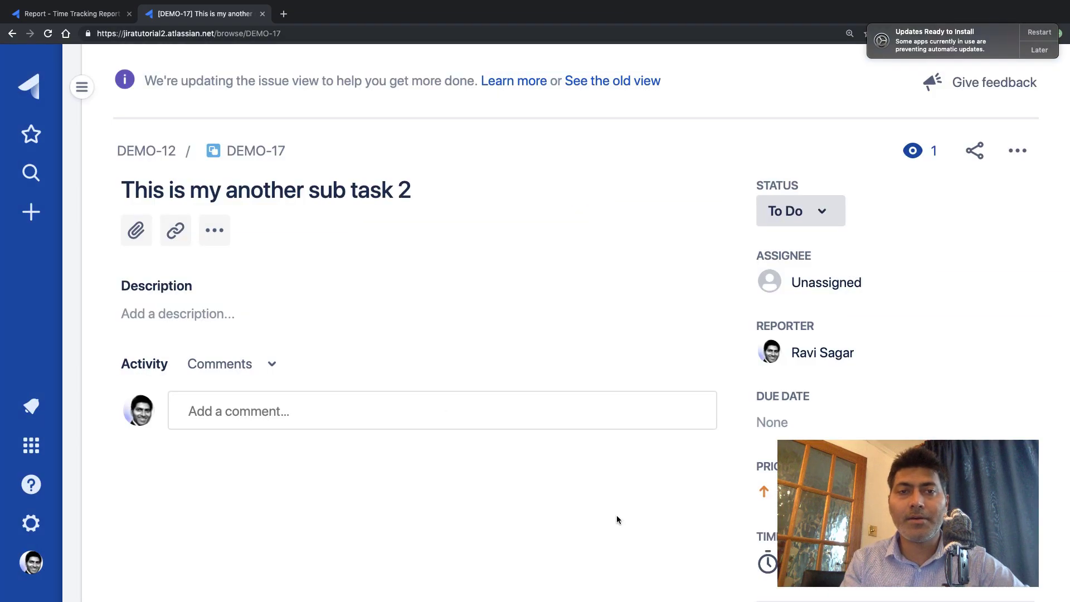
click(146, 151)
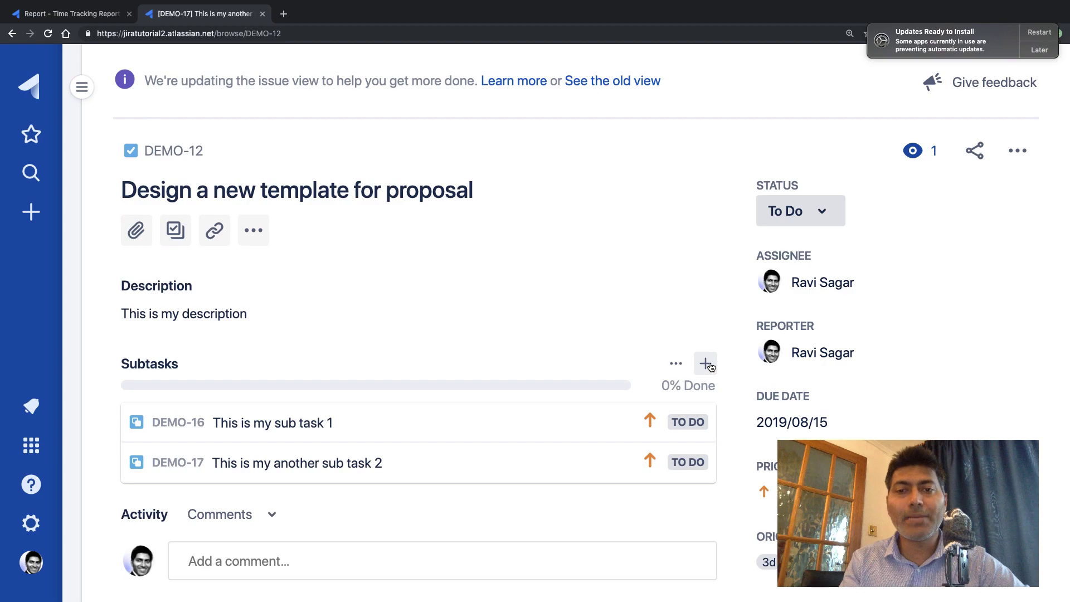
click(676, 363)
click(655, 326)
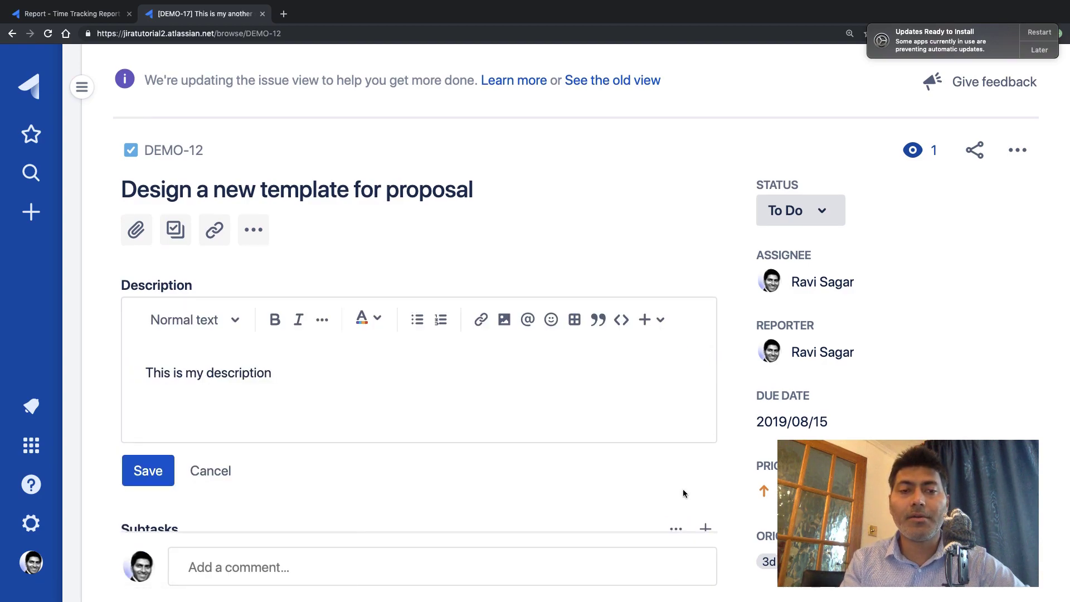
scroll(684, 494, down, 4)
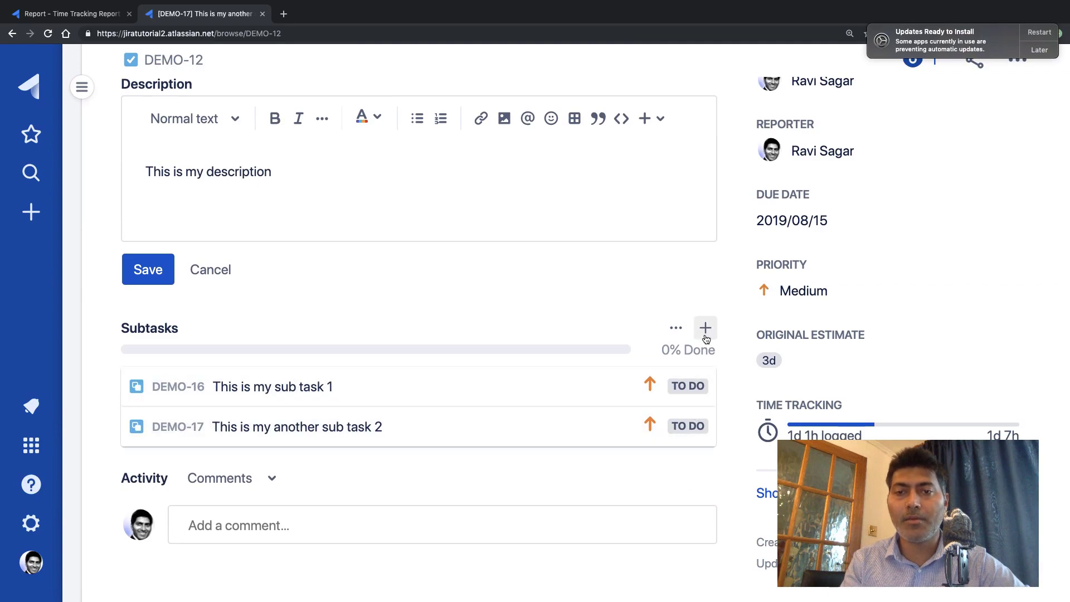
click(705, 336)
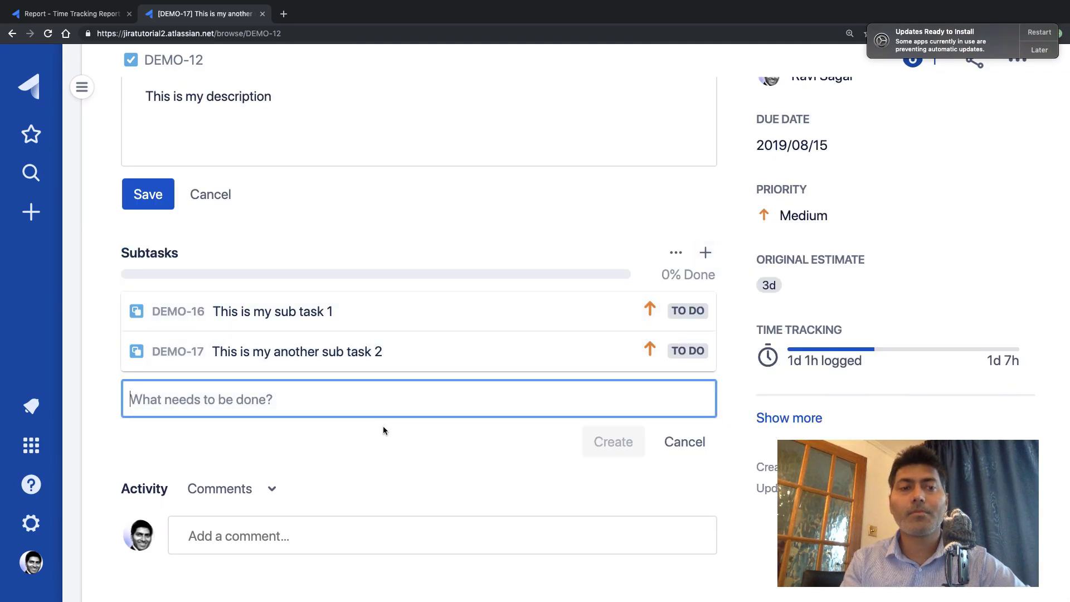
click(104, 344)
click(682, 442)
scroll(680, 442, up, 5)
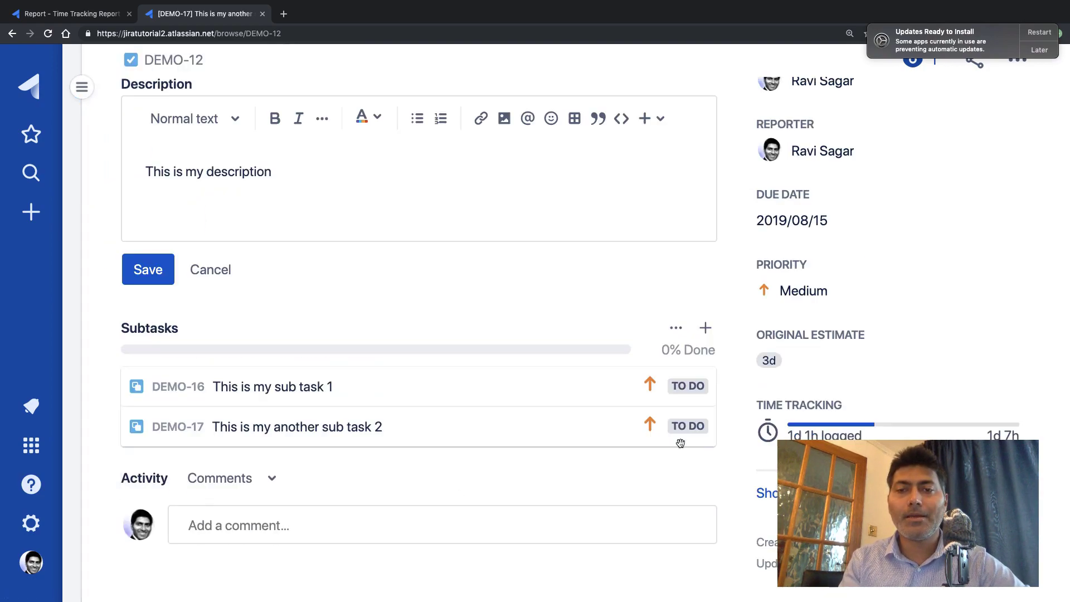
Check the Time Tracking Report, return to DEMO-12, and examine its time tracking details for logged and remaining time
click(66, 17)
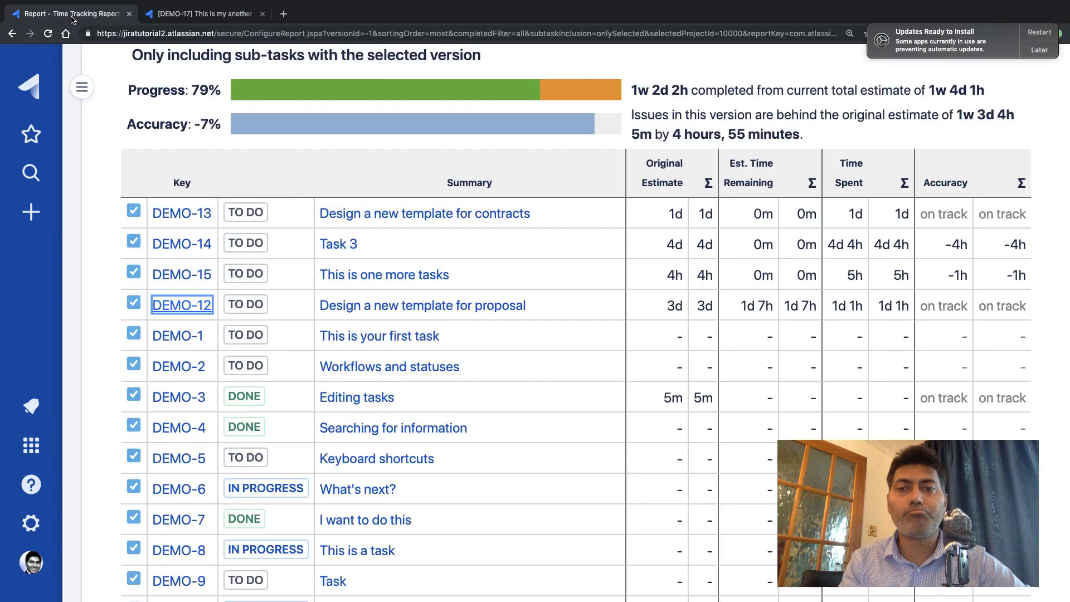
click(202, 17)
scroll(389, 267, down, 3)
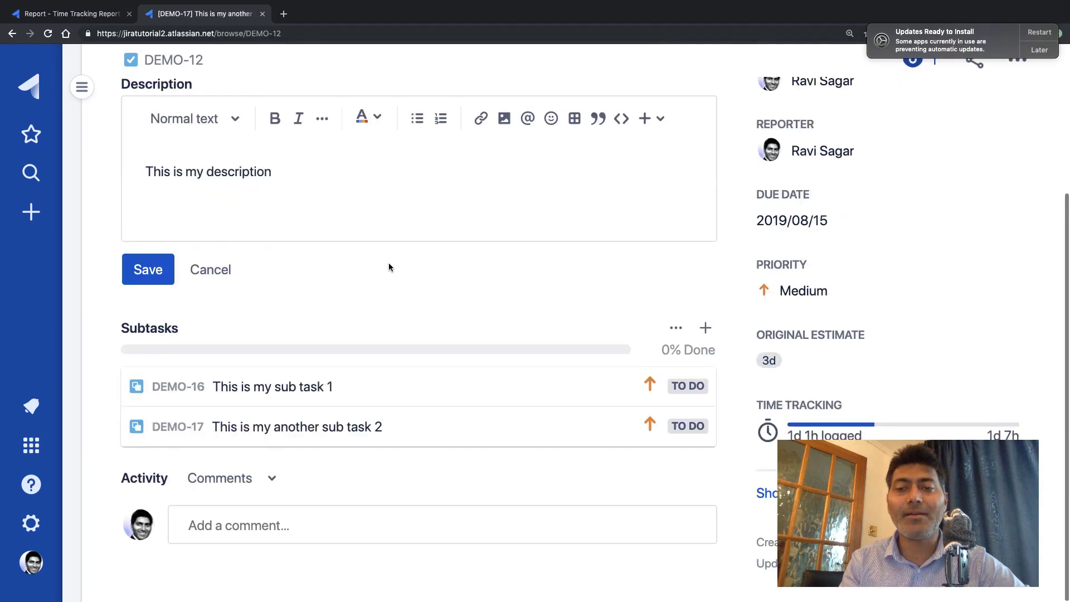
scroll(389, 267, up, 3)
scroll(389, 267, down, 4)
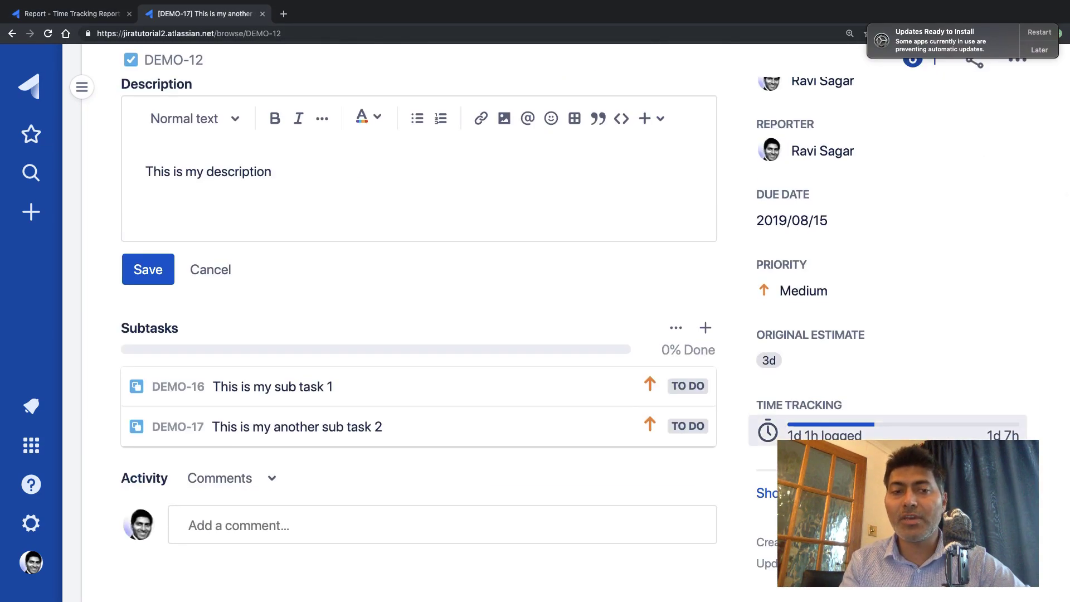
scroll(390, 267, up, 2)
scroll(895, 434, down, 3)
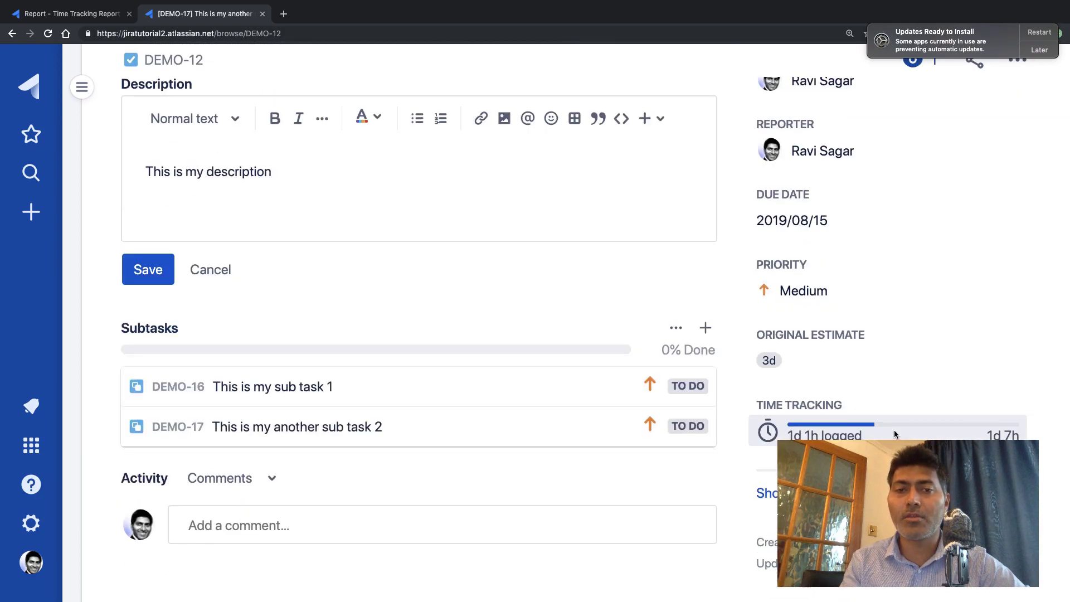
scroll(895, 435, up, 4)
scroll(894, 434, down, 3)
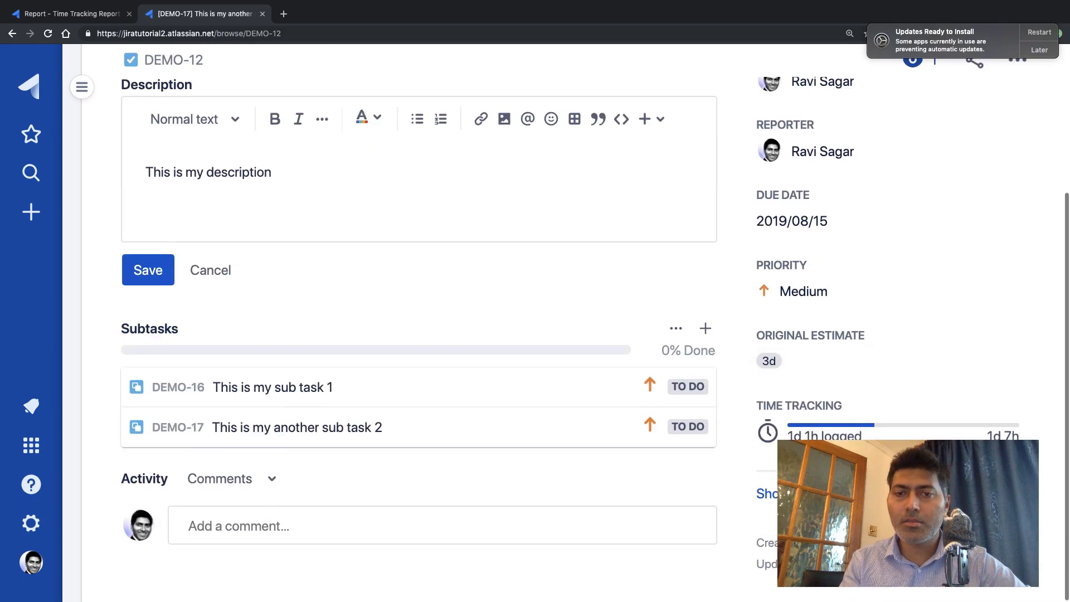
click(807, 428)
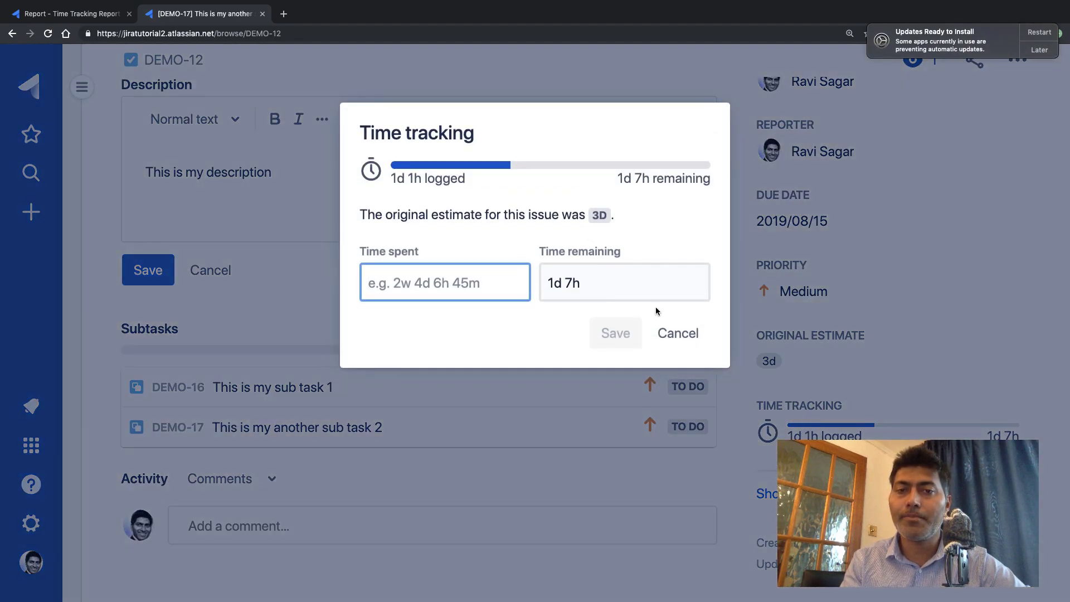
click(691, 346)
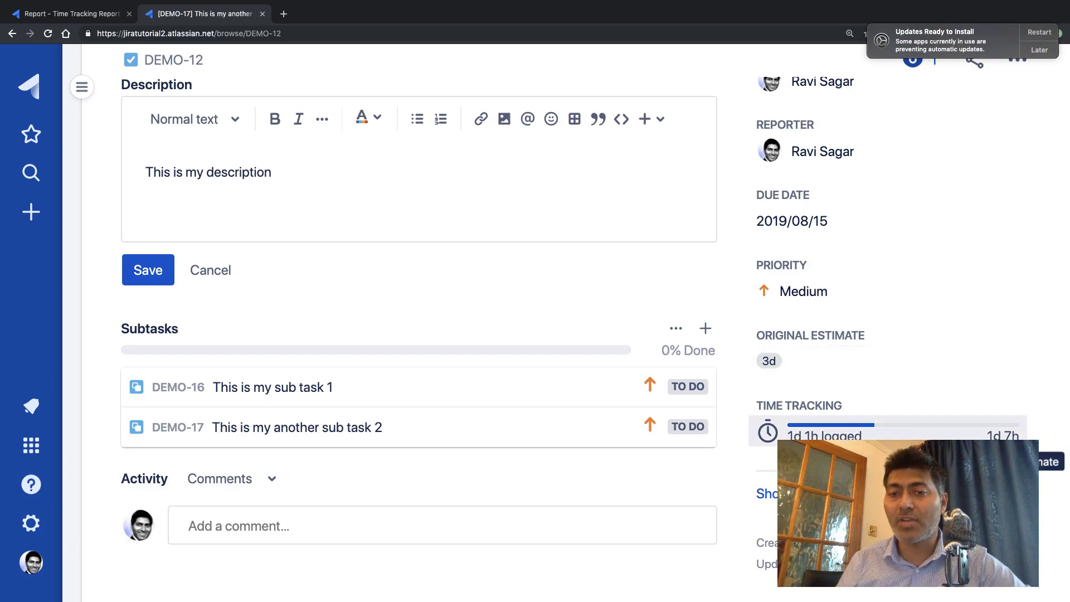
Inspect DEMO-12's original estimate field and look through the issue's available actions
click(770, 359)
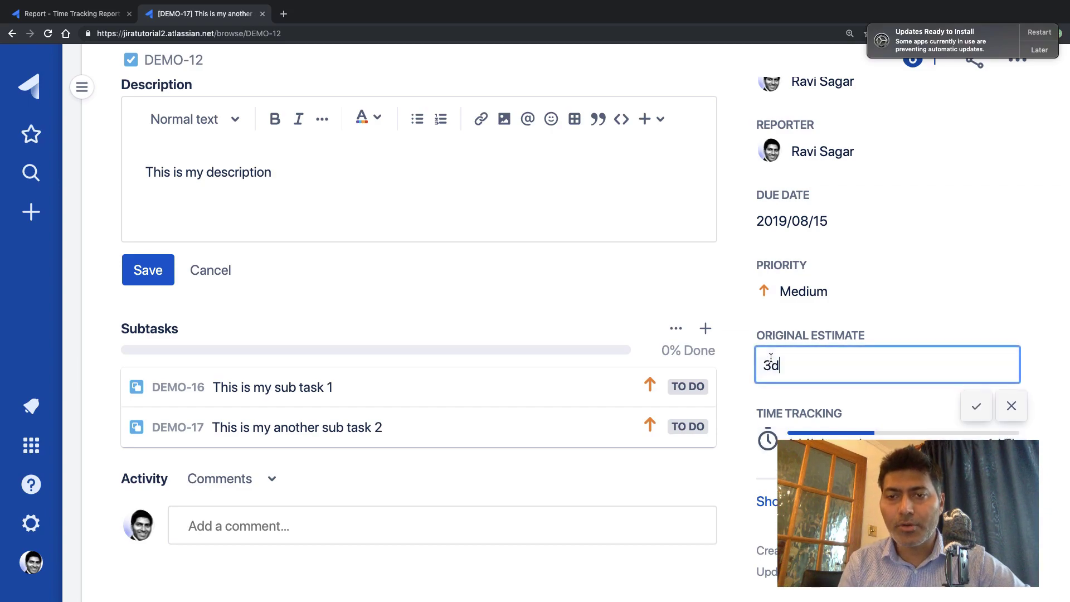
key(Return)
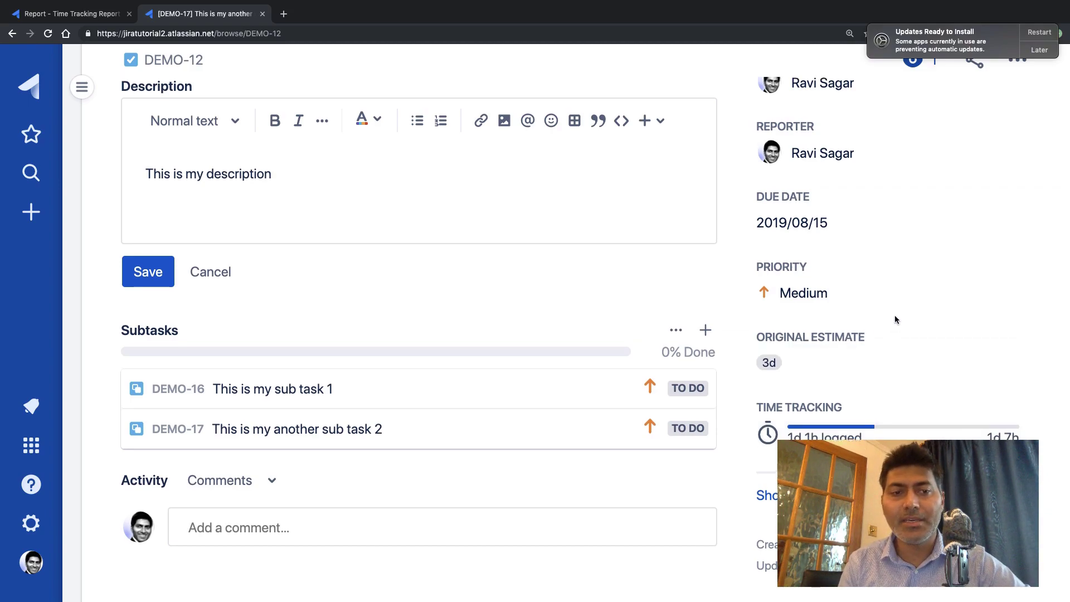
scroll(895, 319, up, 4)
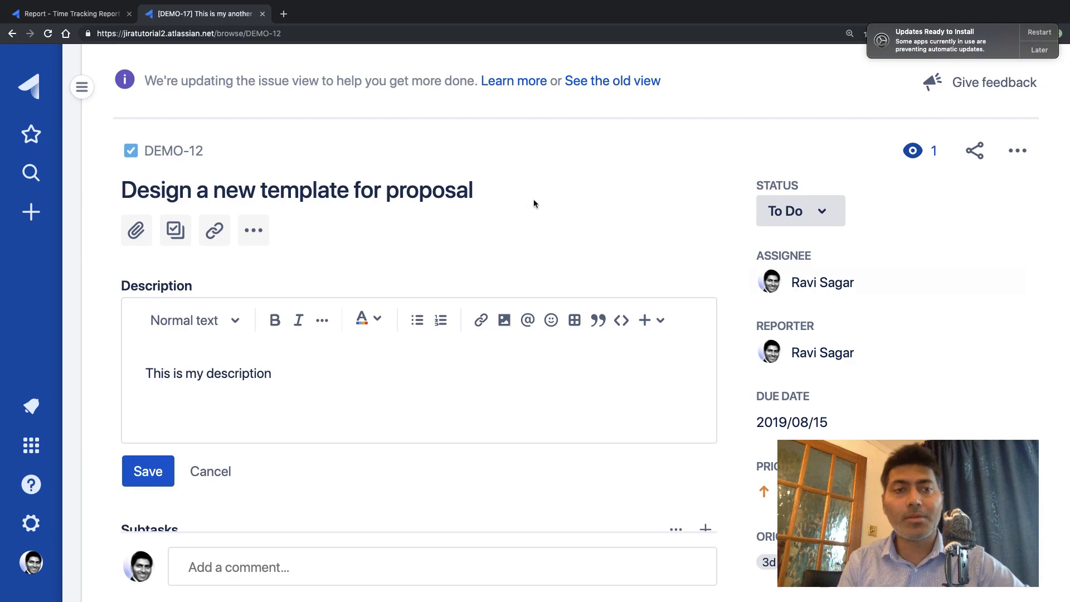
click(253, 231)
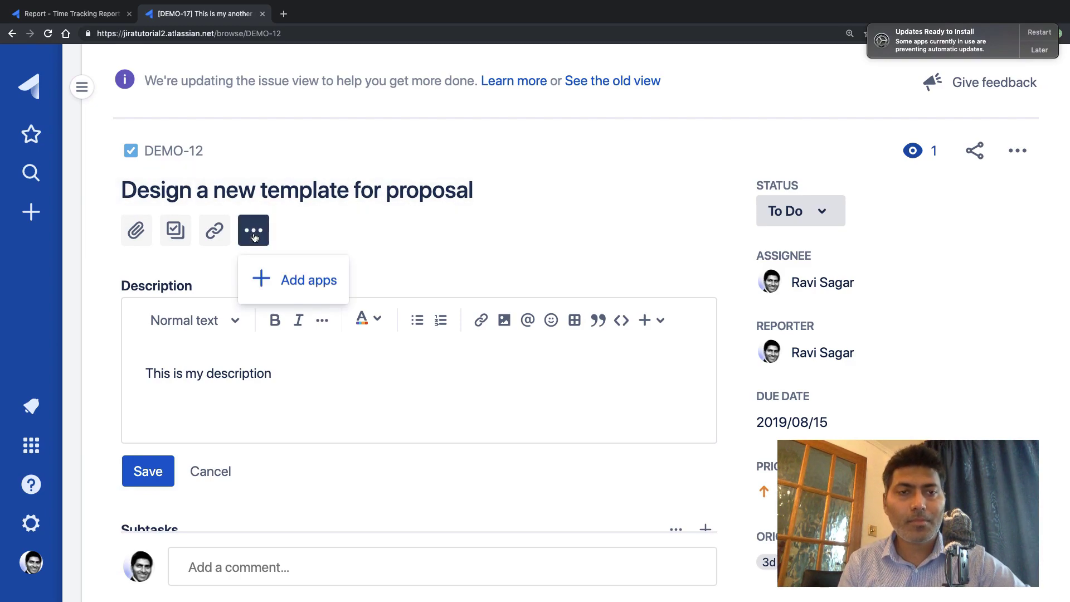
click(371, 253)
click(1027, 159)
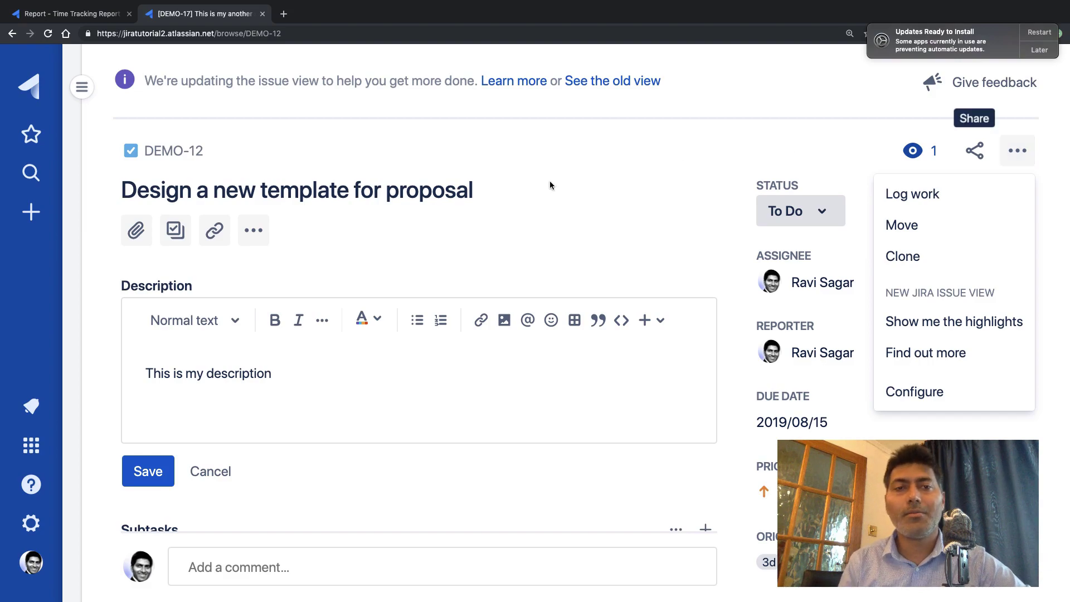
click(527, 199)
key(Return)
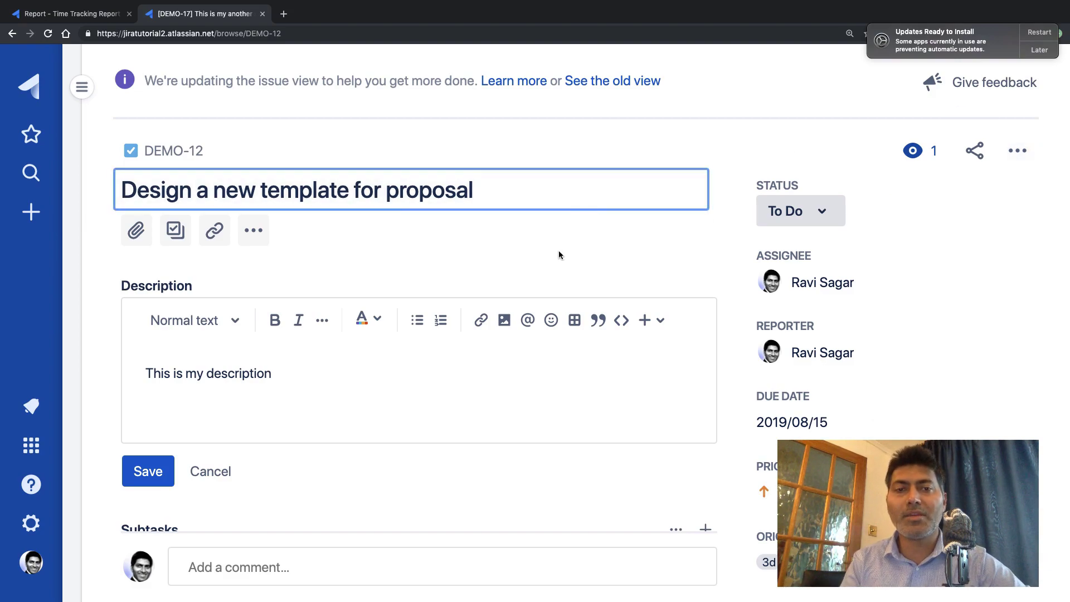
Log 1h of time spent on subtask DEMO-16 and return to its parent issue DEMO-12
scroll(558, 250, down, 3)
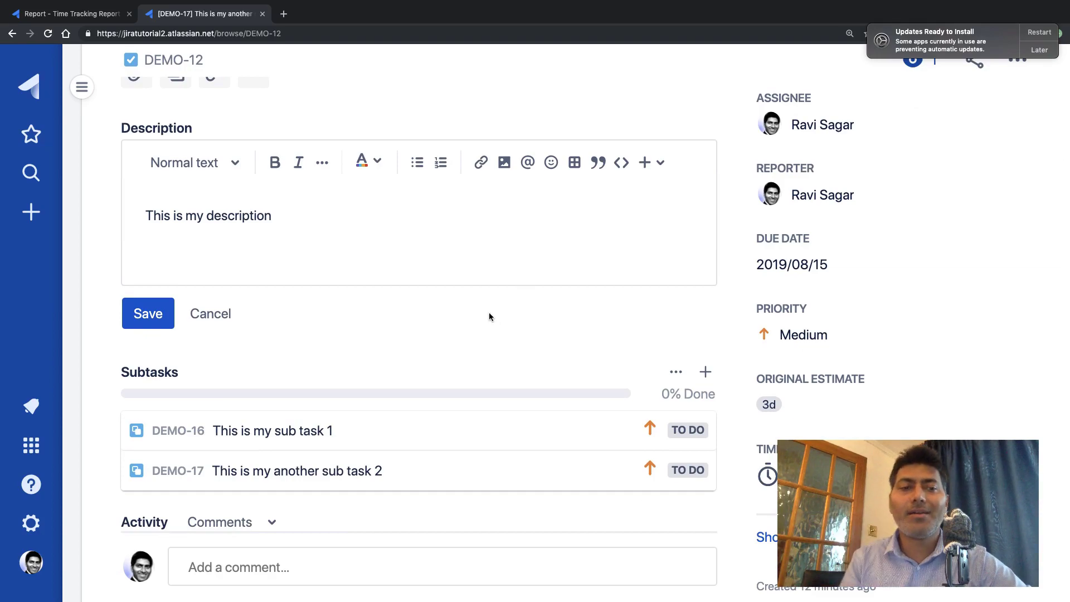
click(173, 440)
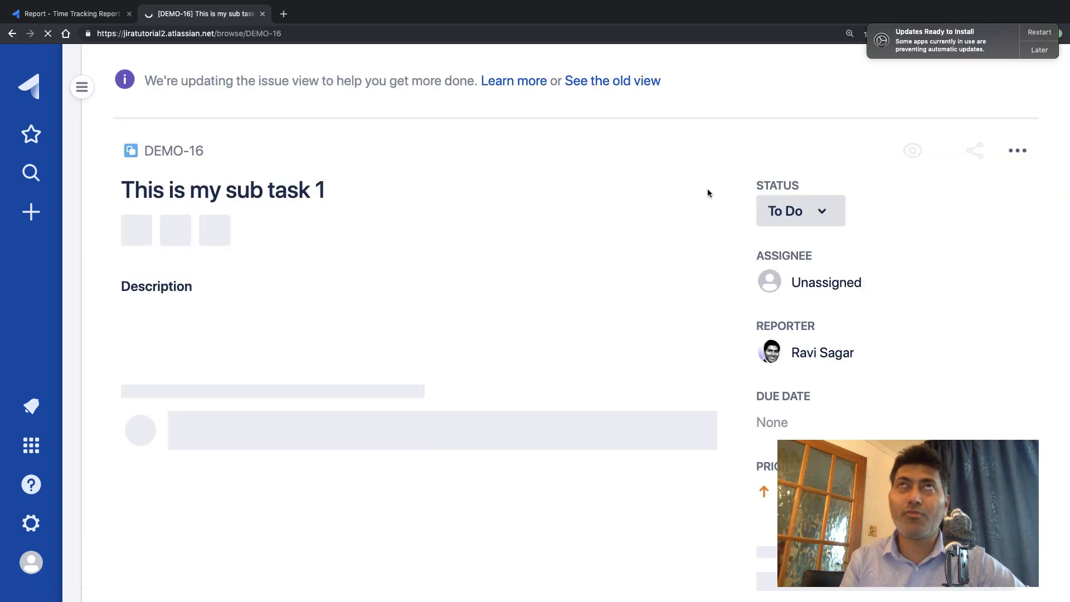
click(1009, 155)
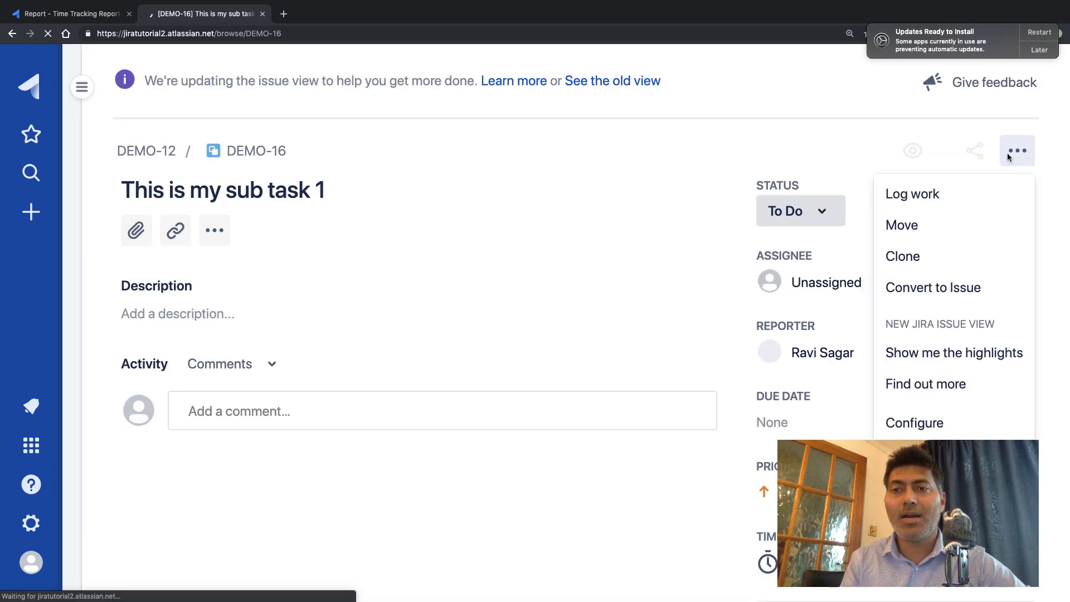
click(939, 195)
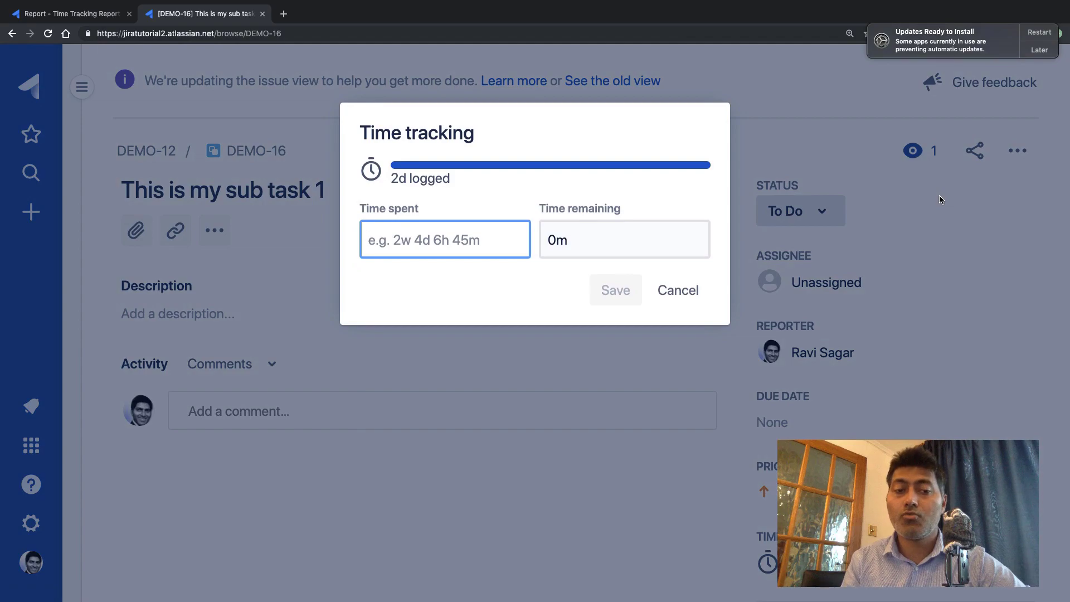
text(1h)
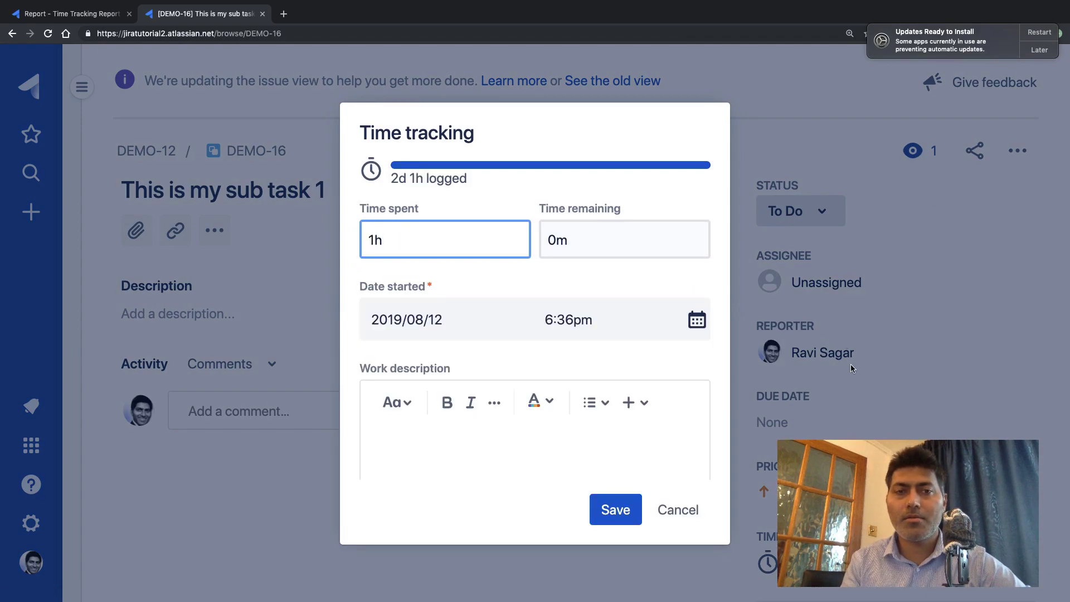
click(622, 506)
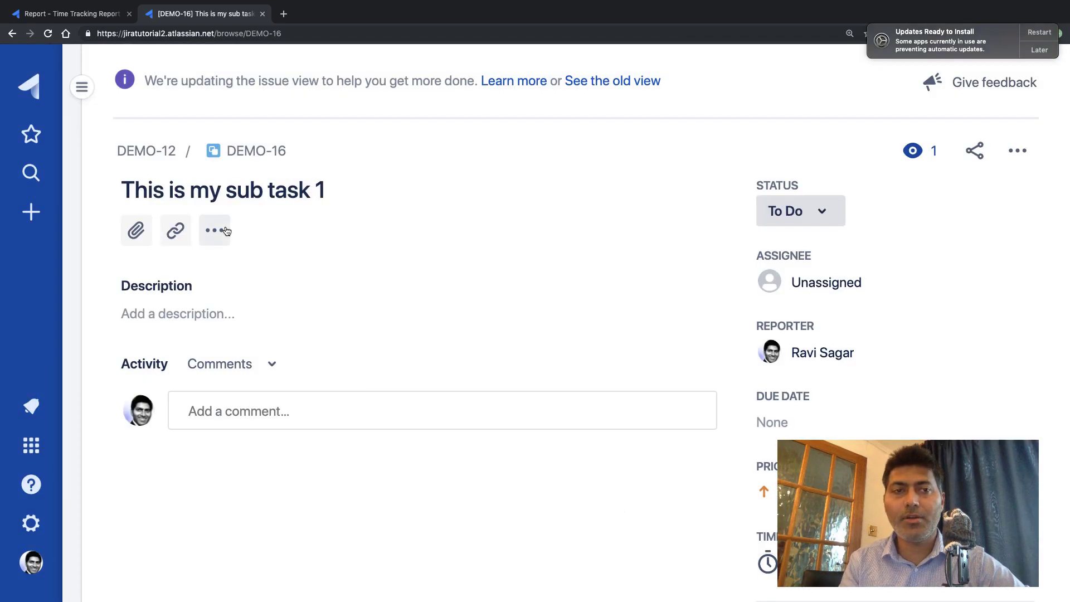
click(159, 148)
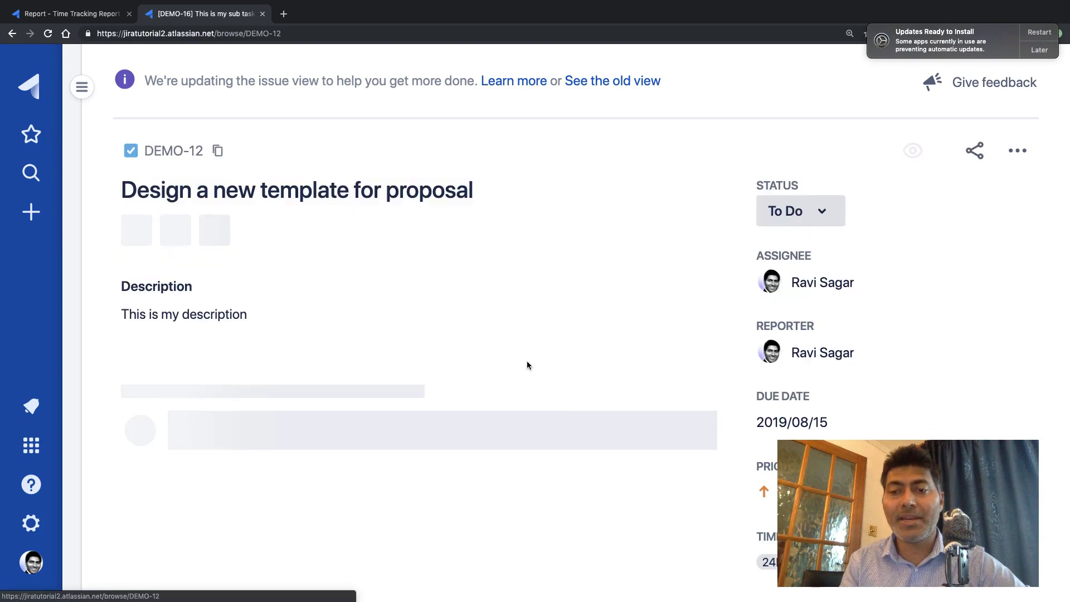
Examine DEMO-12's time tracking details without logging work, and reveal the issue's additional fields
scroll(527, 360, down, 4)
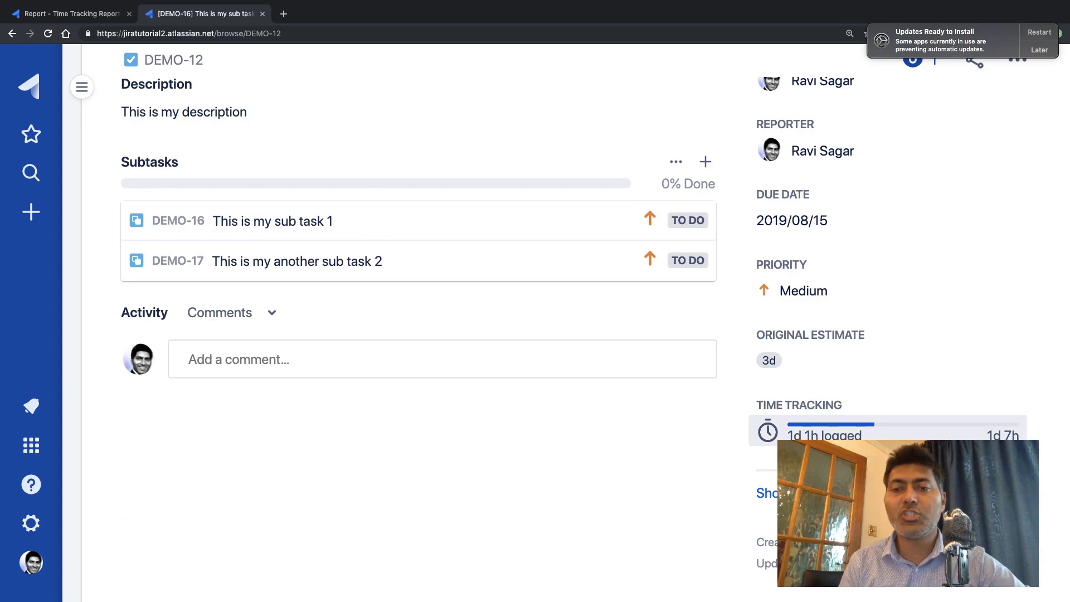
click(774, 438)
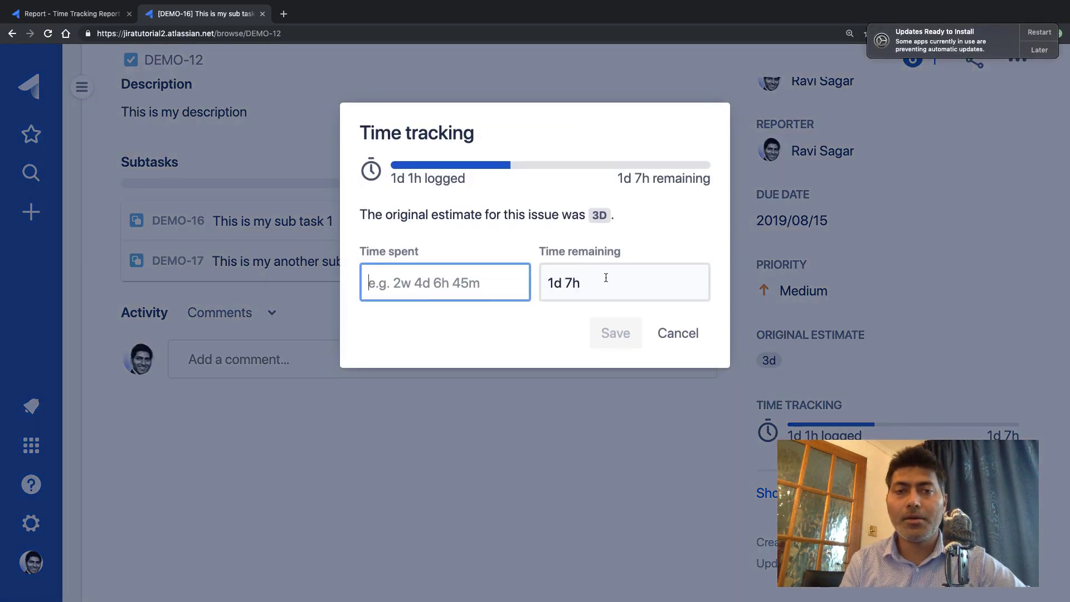
click(671, 342)
scroll(538, 402, up, 4)
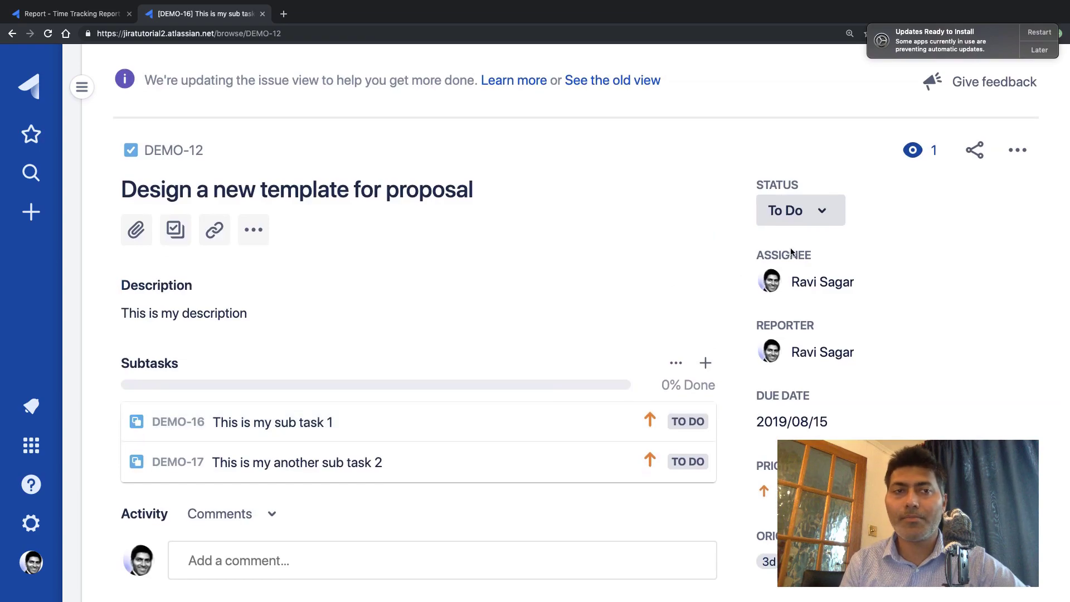
scroll(774, 446, down, 3)
click(775, 493)
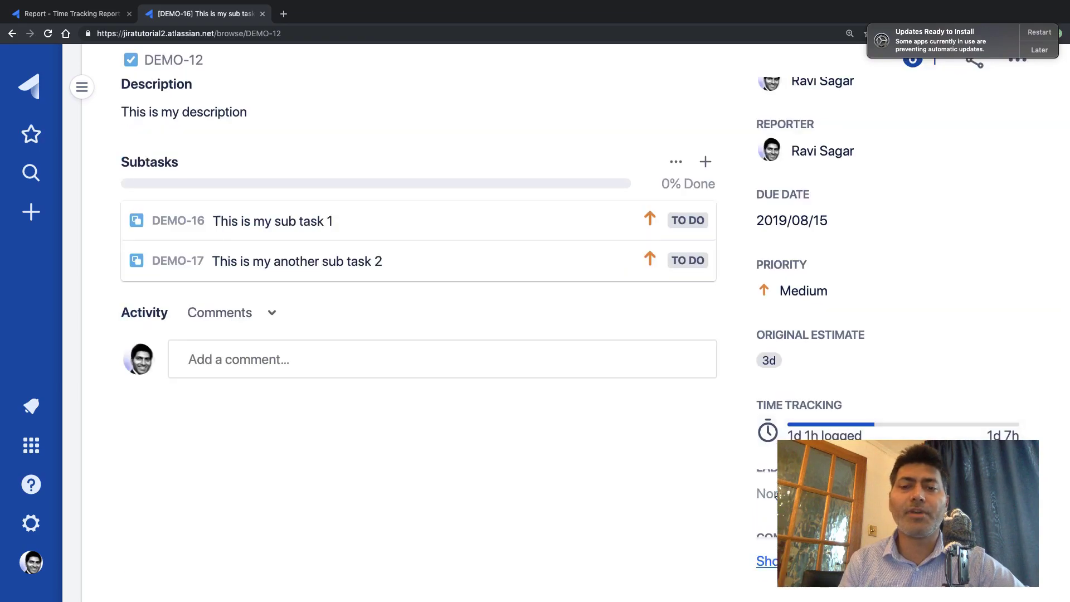
scroll(779, 492, down, 2)
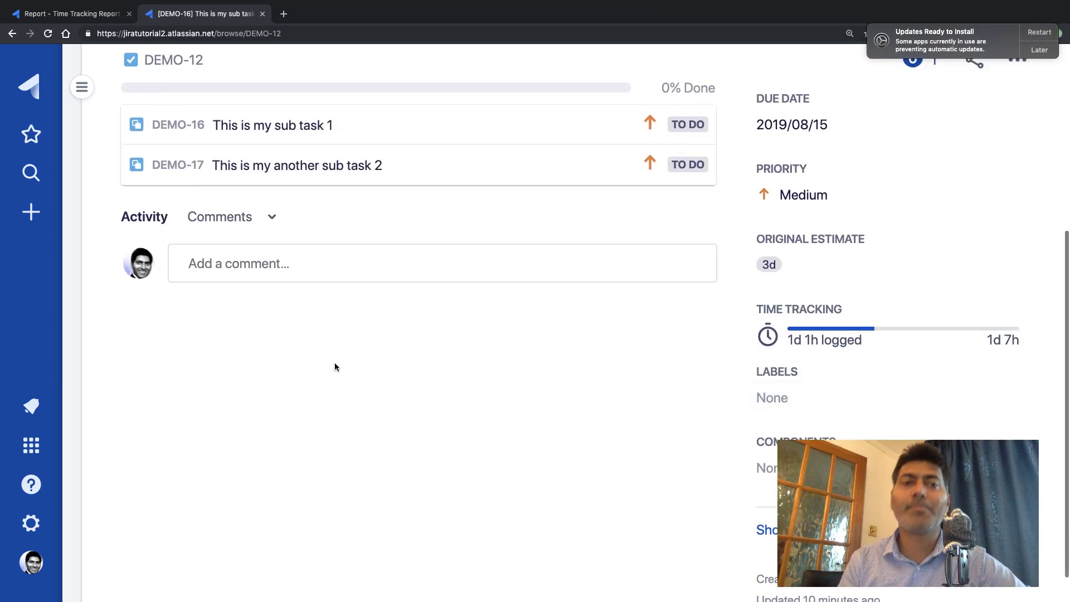
Refresh the Time Tracking Report and compare DEMO-12's own and summed time spent with the time spent on subtask DEMO-16
click(72, 15)
click(47, 36)
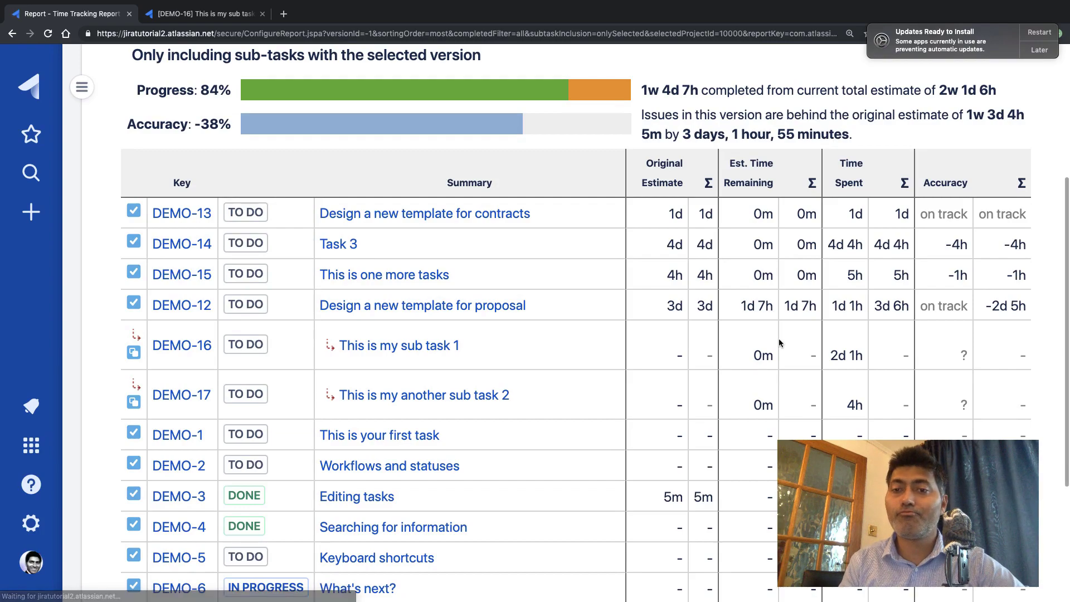
triple_click(905, 307)
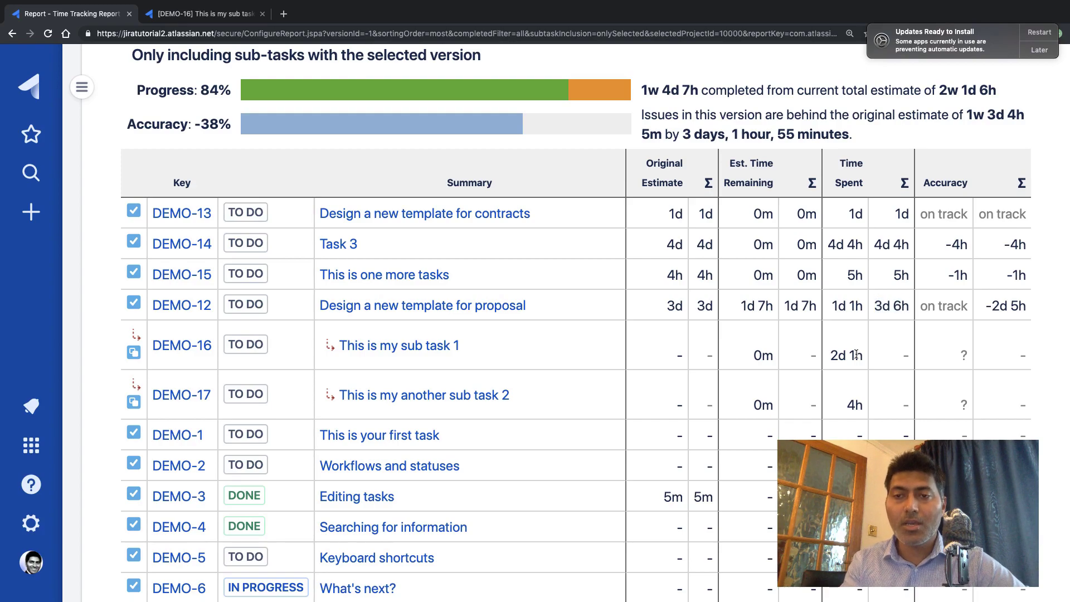
triple_click(856, 355)
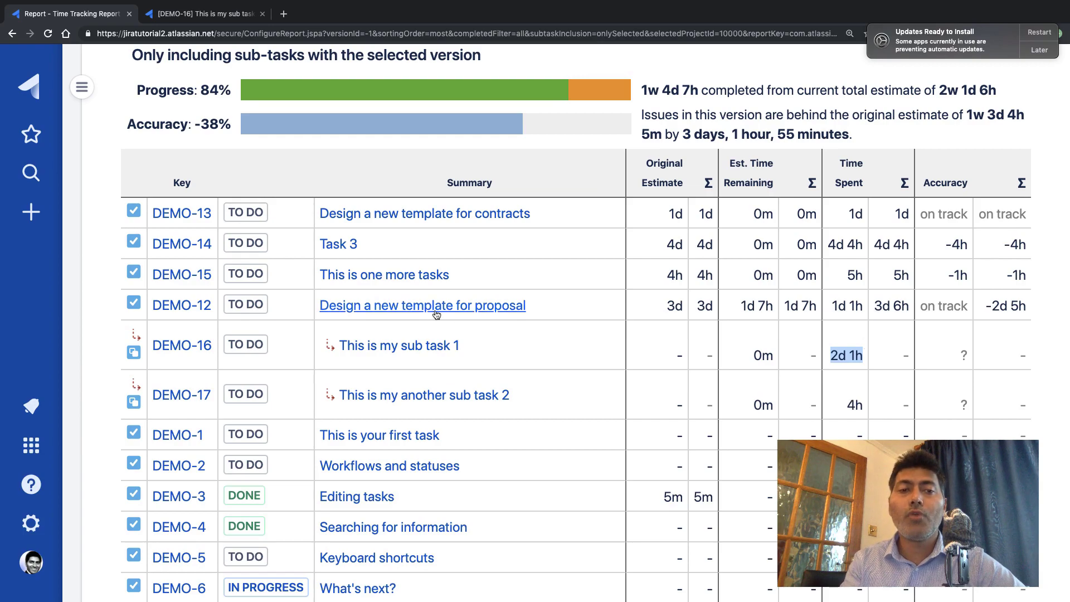
triple_click(889, 309)
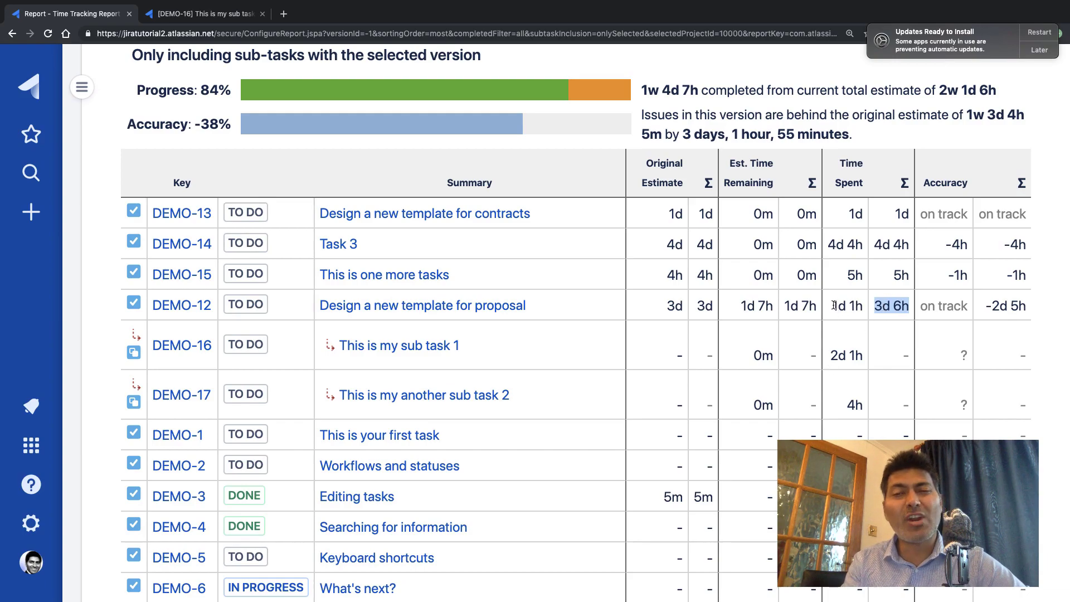
click(861, 312)
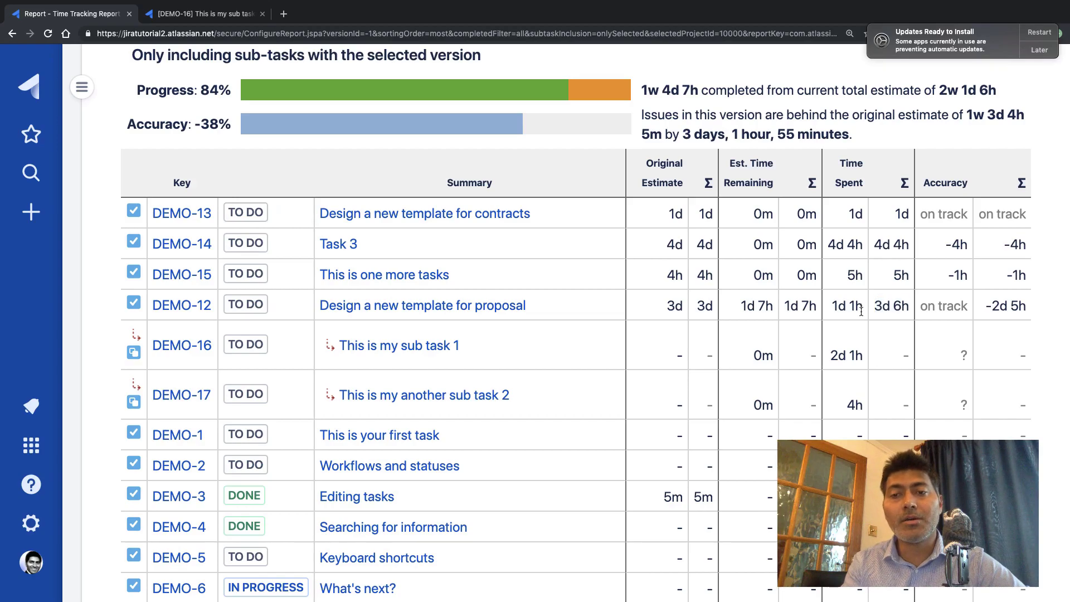
drag(861, 312, 831, 308)
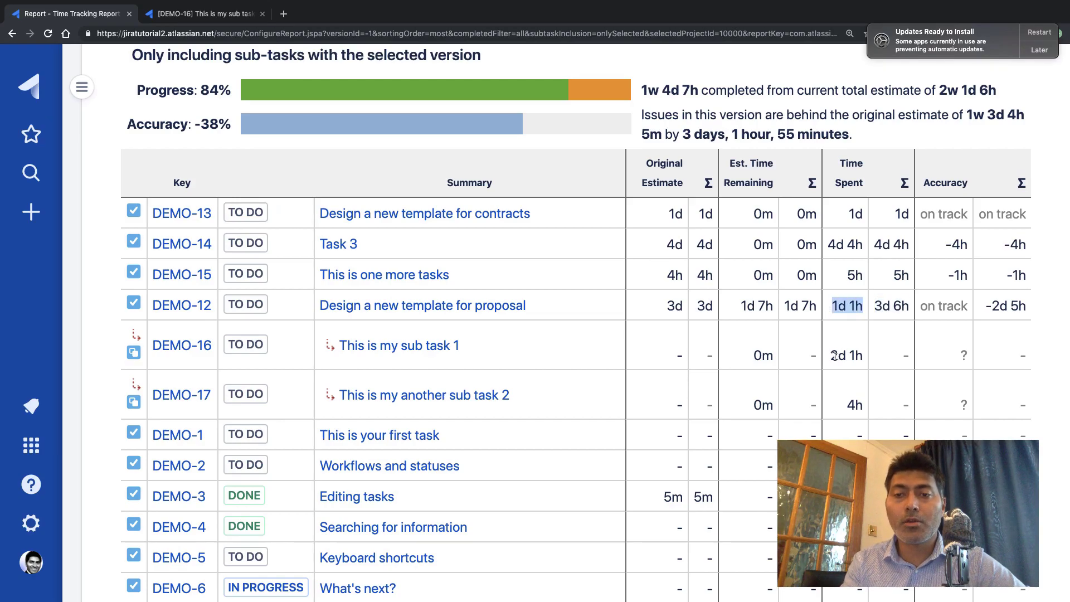
drag(835, 356, 873, 362)
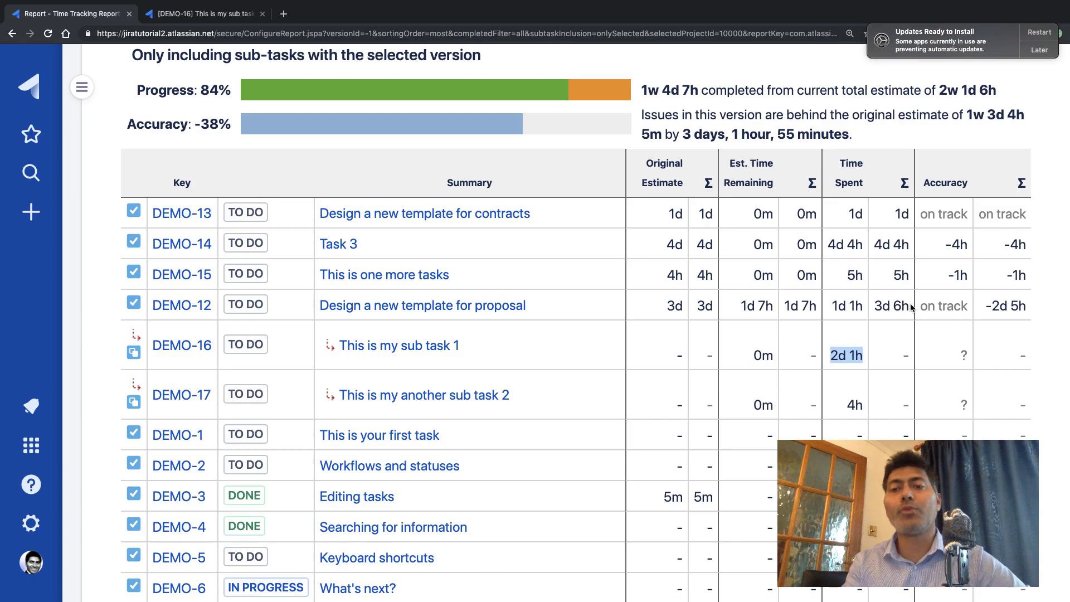
scroll(559, 385, down, 5)
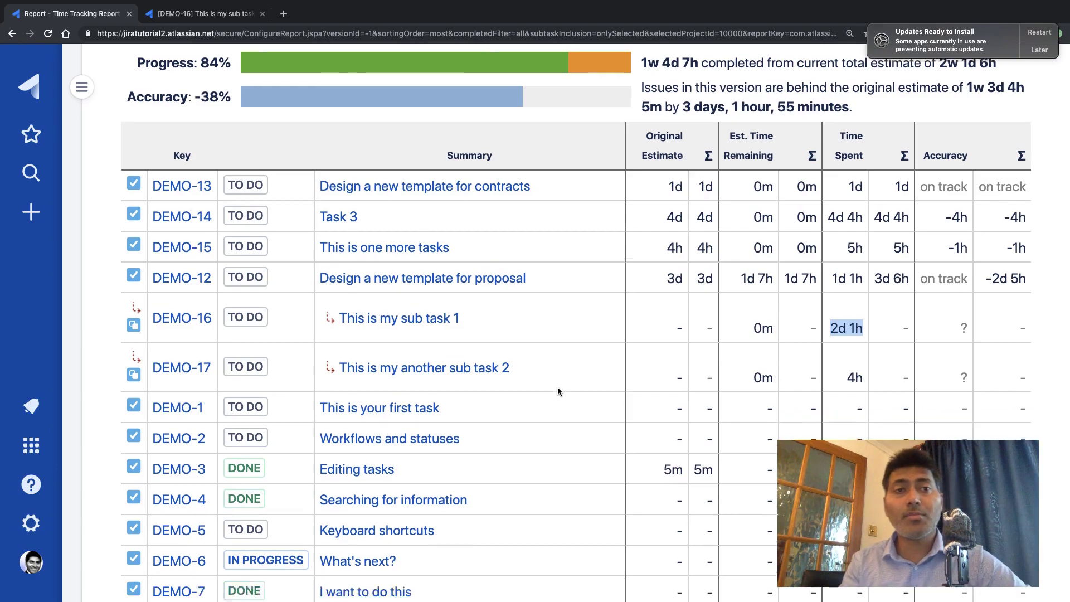
scroll(558, 391, up, 10)
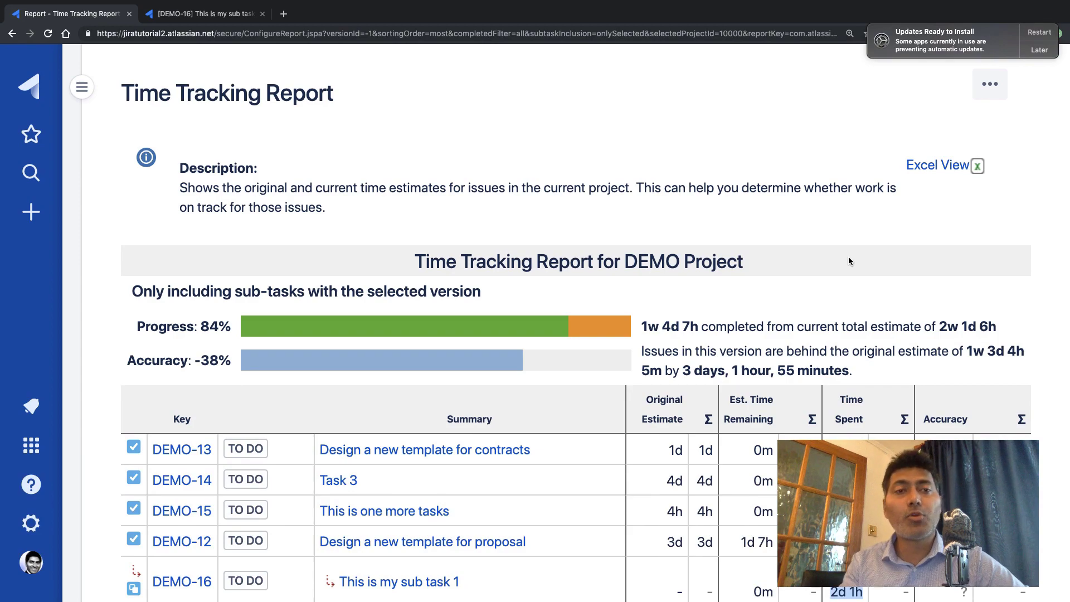
Export the Time Tracking Report to Excel format, save it on the Desktop as "Time Tracking Report", and open the downloaded file
click(961, 168)
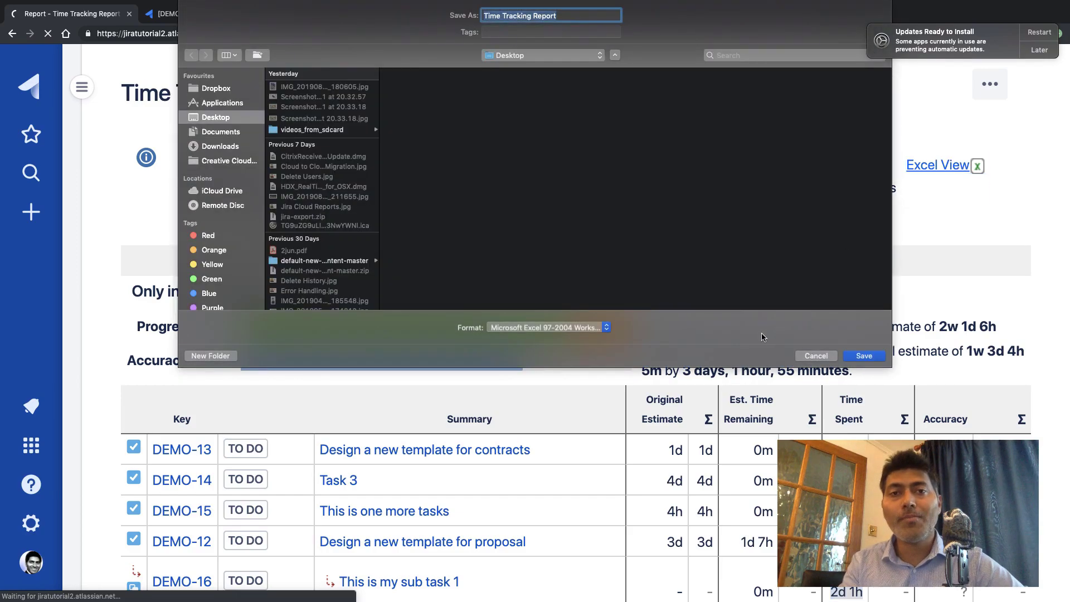
click(864, 356)
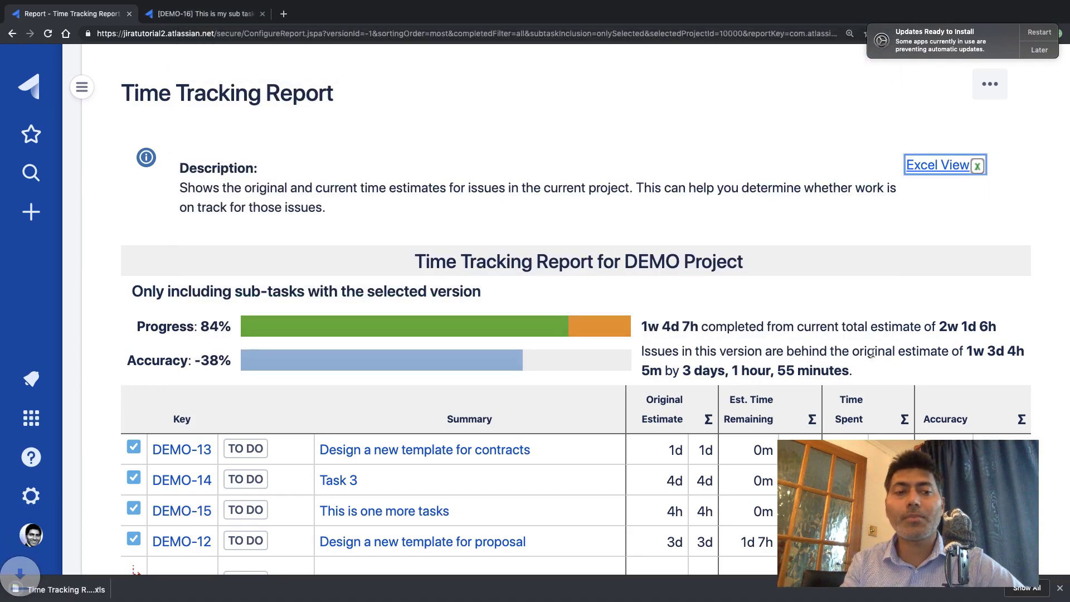
click(54, 591)
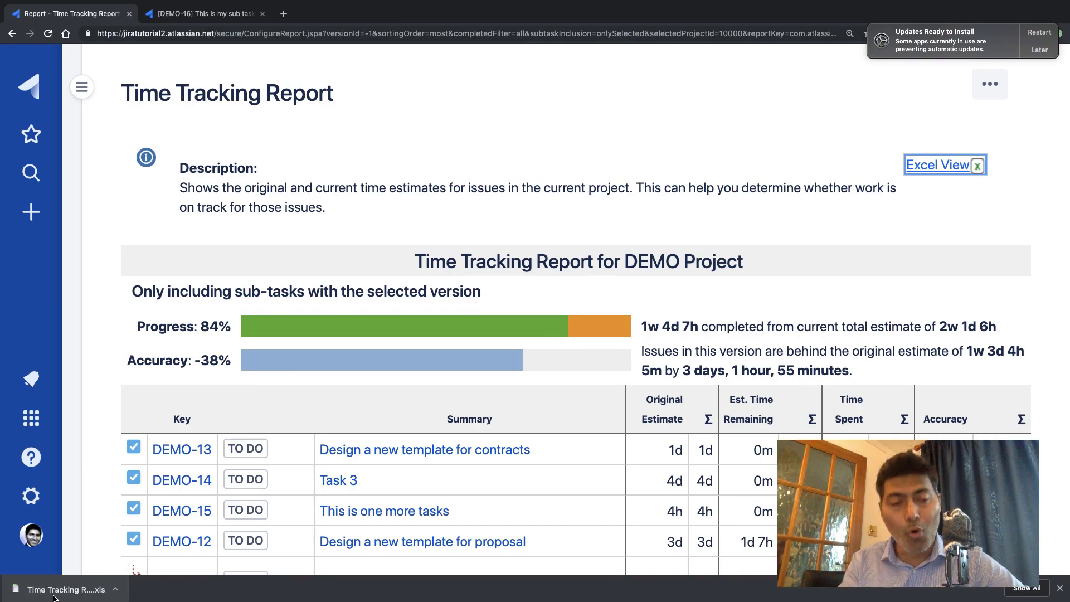
click(392, 304)
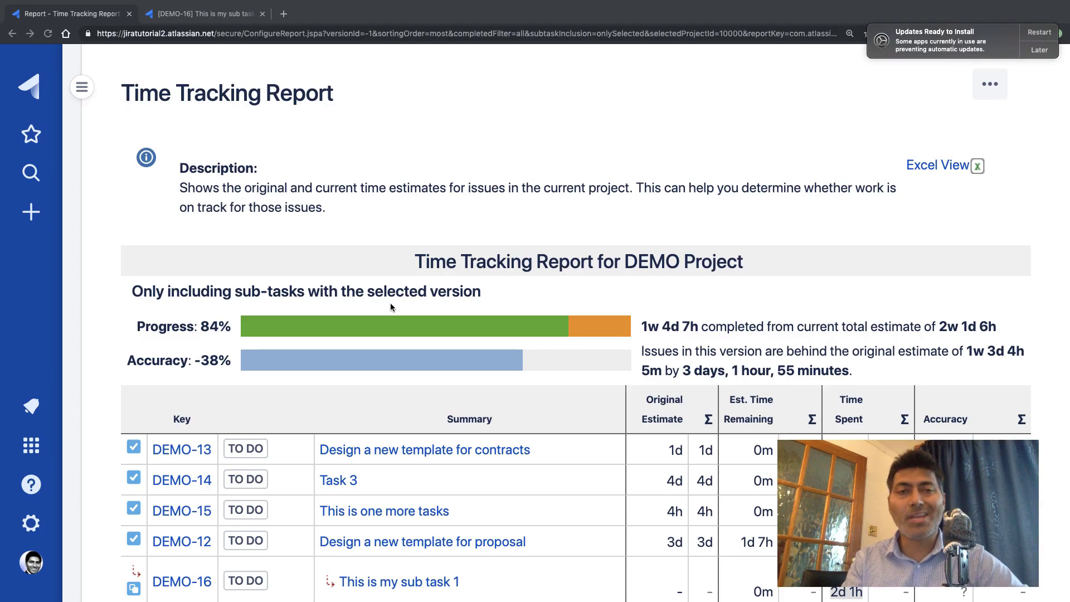
key(super+Tab)
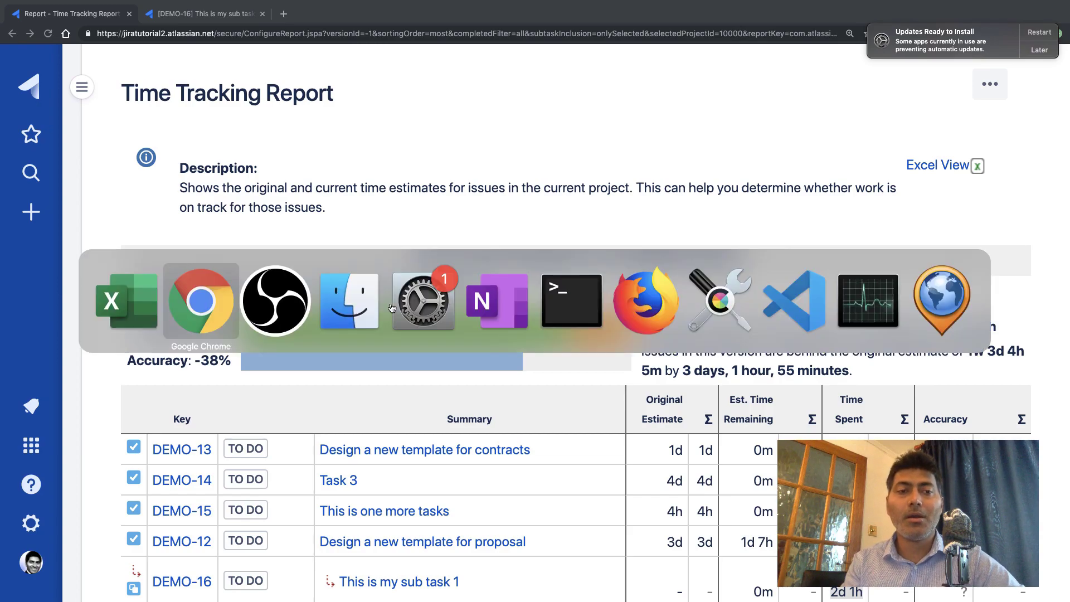